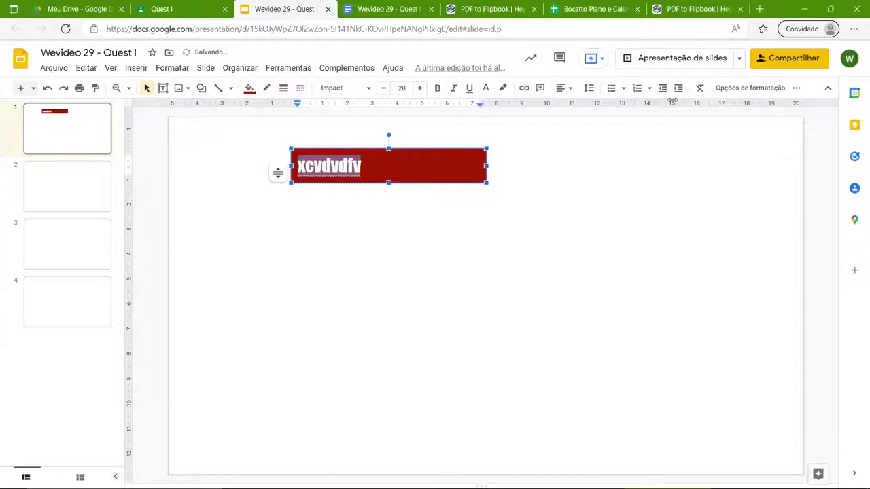
- Set the red text box to font size 20 with a blurred drop shadow at distance 12
{"action": "left_click", "coordinate": [748, 88]}
{"action": "left_click", "coordinate": [804, 233]}
{"action": "left_click_drag", "start_coordinate": [728, 298], "coordinate": [695, 298]}
{"action": "left_click_drag", "start_coordinate": [687, 377], "coordinate": [697, 378]}
{"action": "left_click_drag", "start_coordinate": [687, 416], "coordinate": [711, 414]}
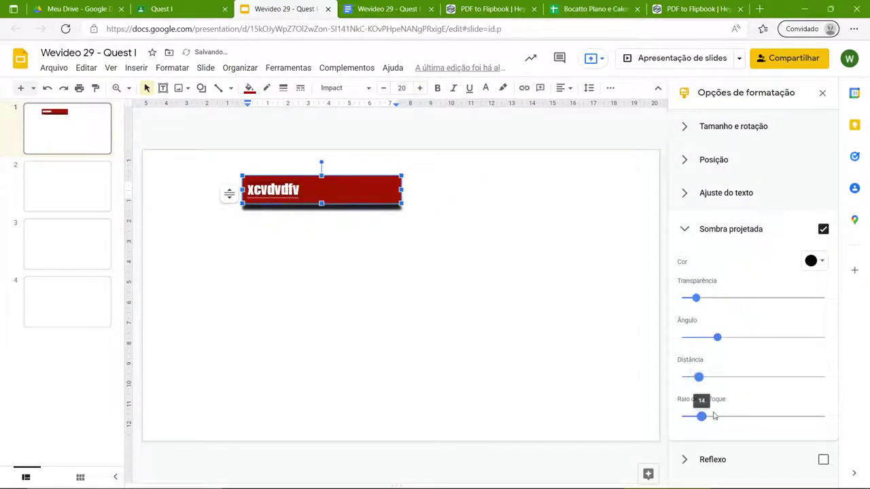
{"action": "left_click", "coordinate": [538, 317]}
- Search Google images for 'fundo amarelo' as the slide background image
{"action": "left_click", "coordinate": [288, 88]}
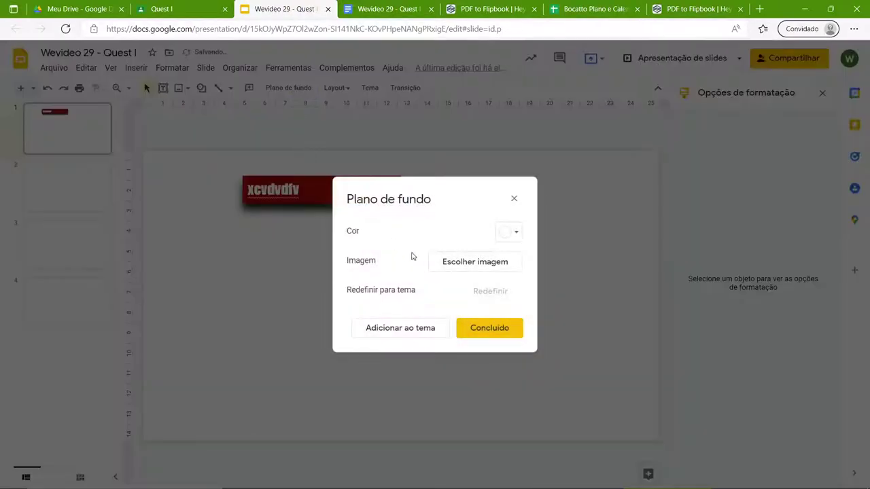
{"action": "left_click", "coordinate": [493, 270]}
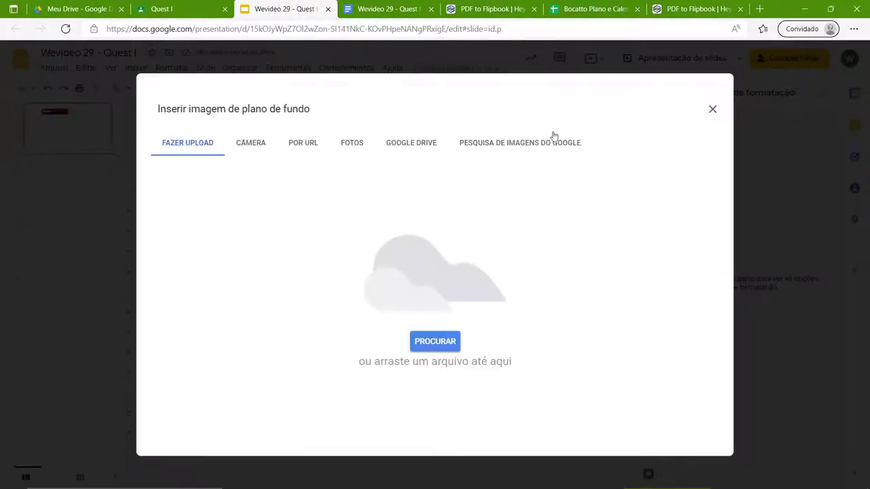
{"action": "left_click", "coordinate": [552, 138]}
{"action": "left_click", "coordinate": [373, 111]}
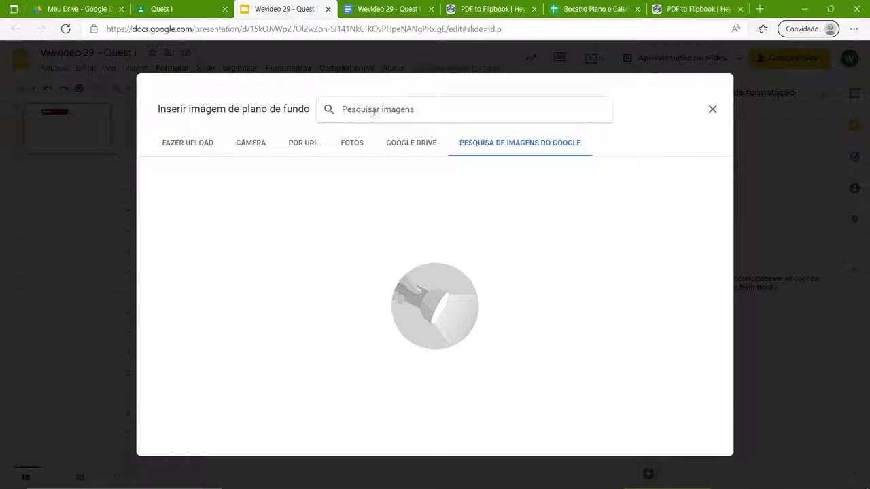
{"action": "type", "text": "funfo"}
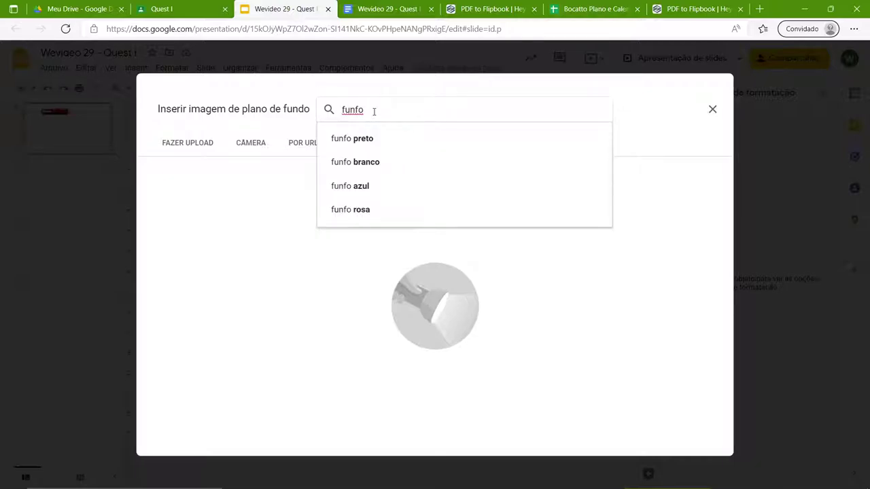
{"action": "key", "text": "BackSpace"}
{"action": "key", "text": "BackSpace"}
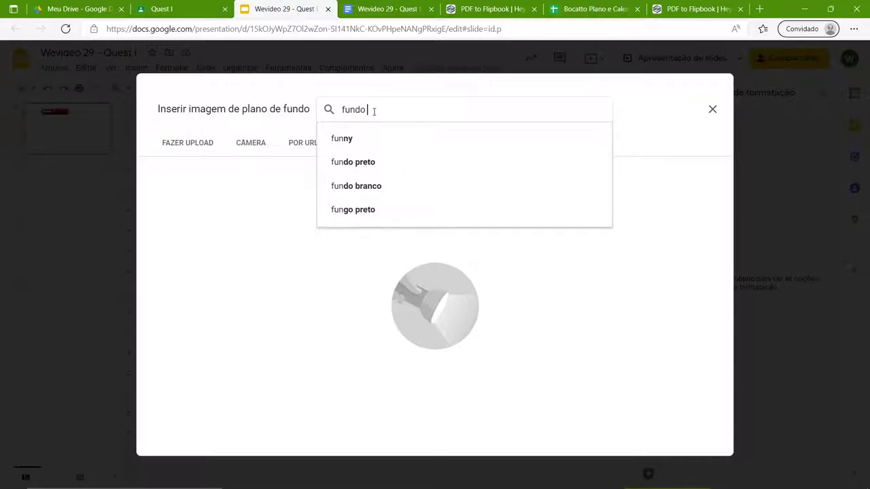
{"action": "type", "text": "do samas"}
{"action": "key", "text": "BackSpace"}
{"action": "key", "text": "BackSpace"}
{"action": "type", "text": "ama"}
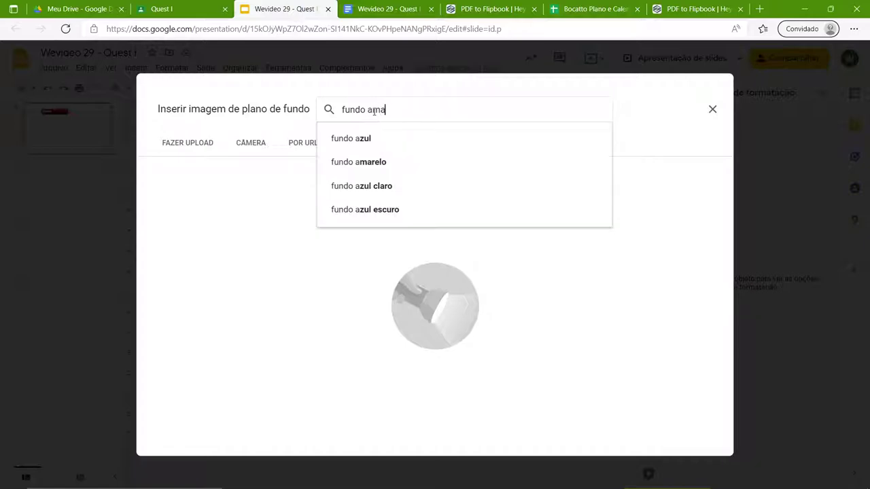
{"action": "key", "text": "Return"}
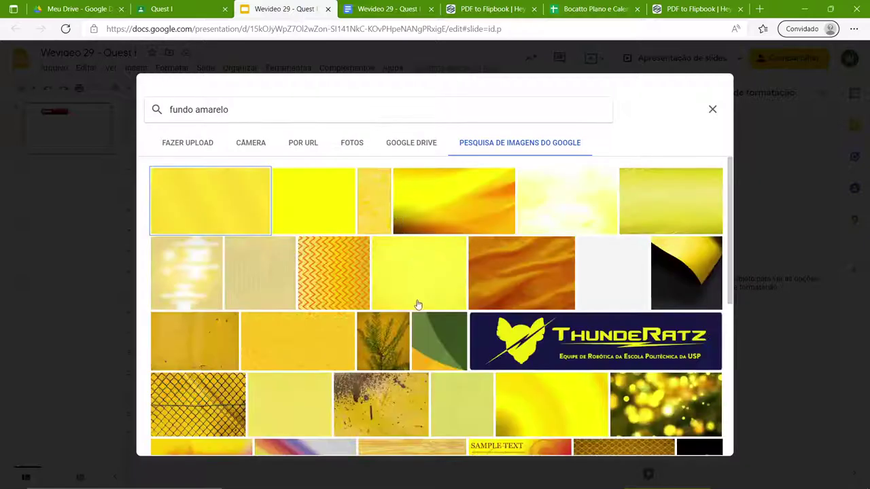
- Apply the plain yellow image as the slide background, then go to the Quest I assignment
{"action": "left_click", "coordinate": [421, 297]}
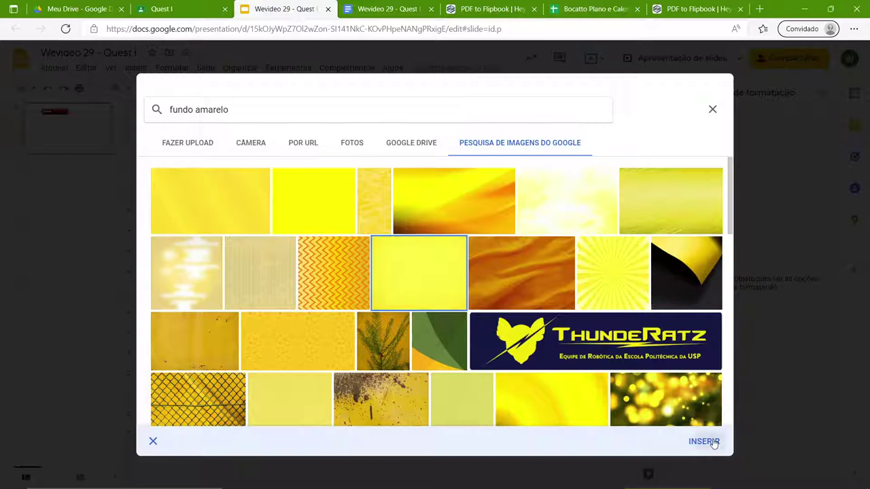
{"action": "left_click", "coordinate": [707, 440]}
{"action": "left_click", "coordinate": [499, 330]}
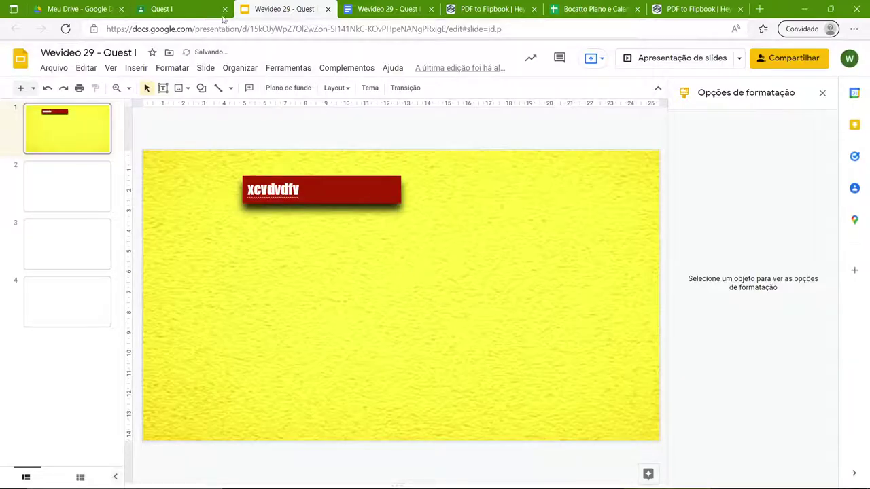
{"action": "left_click", "coordinate": [222, 16]}
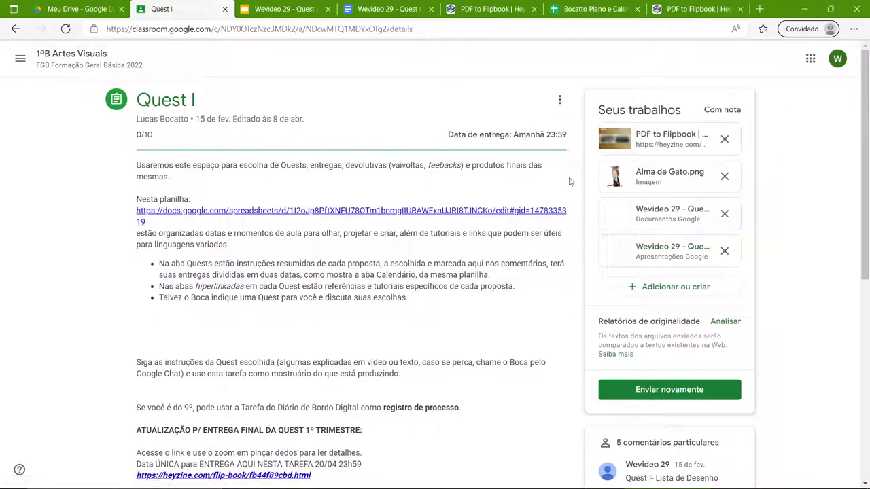
{"action": "scroll", "coordinate": [302, 297], "scroll_direction": "down", "scroll_amount": 2}
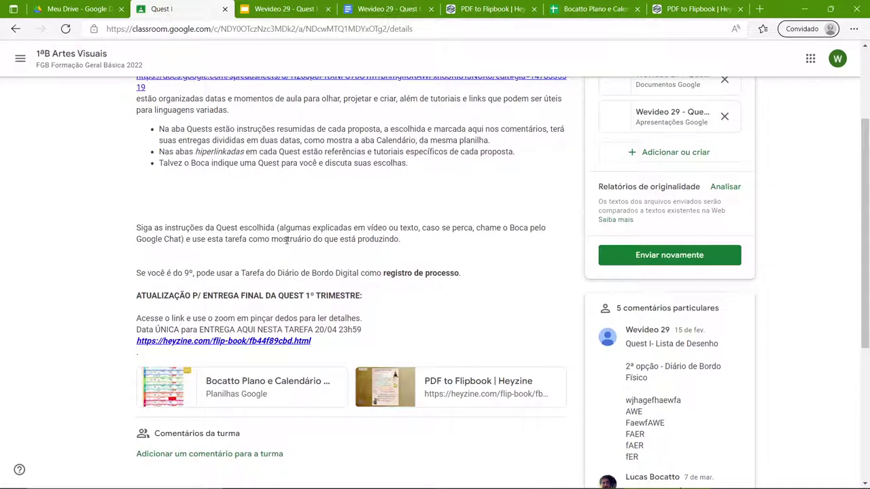
- Search 'photopea' in a new tab and open the Photopea online photo editor result
{"action": "left_click", "coordinate": [760, 8]}
{"action": "type", "text": "photopea"}
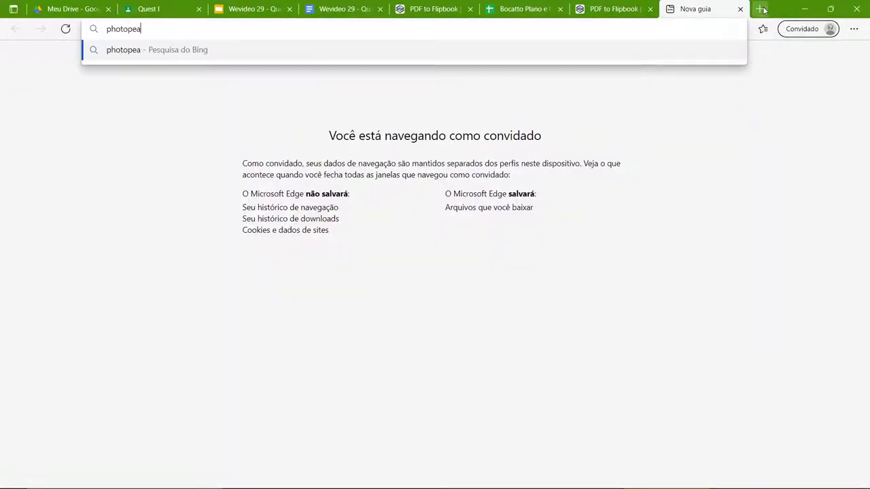
{"action": "key", "text": "Return"}
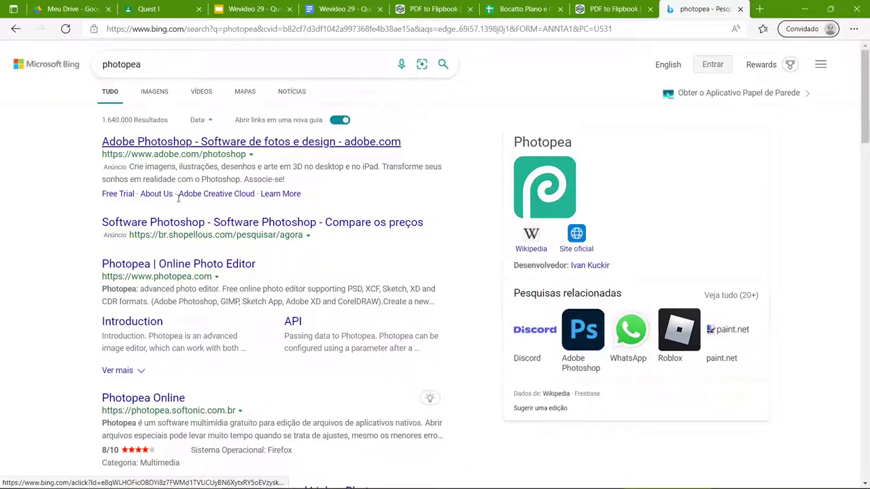
{"action": "left_click", "coordinate": [177, 265]}
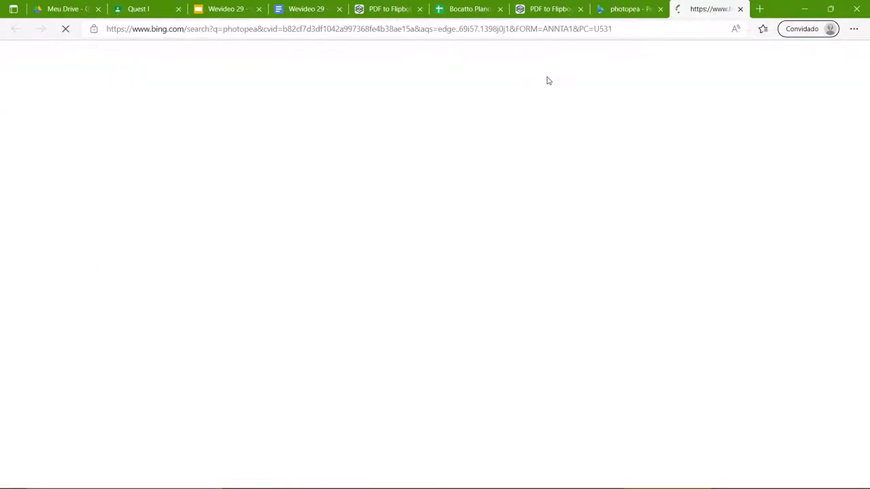
- Close the Bing search, duplicate PDF to Flipbook, and Bocatto Plano tabs
{"action": "left_click", "coordinate": [660, 8]}
{"action": "left_click", "coordinate": [580, 9]}
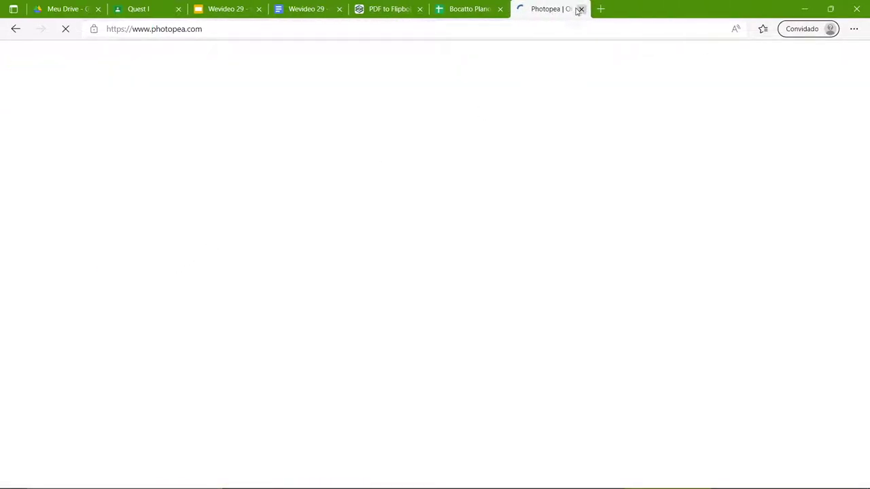
{"action": "left_click", "coordinate": [500, 9]}
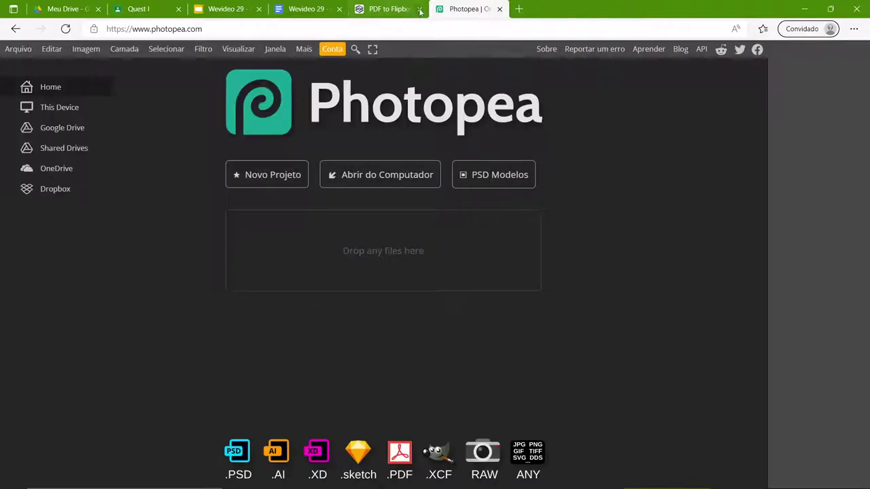
- Close the leftover PDF to Flipbook tab and both Wevideo 29 tabs
{"action": "left_click", "coordinate": [419, 9]}
{"action": "left_click", "coordinate": [339, 9]}
{"action": "left_click", "coordinate": [258, 9]}
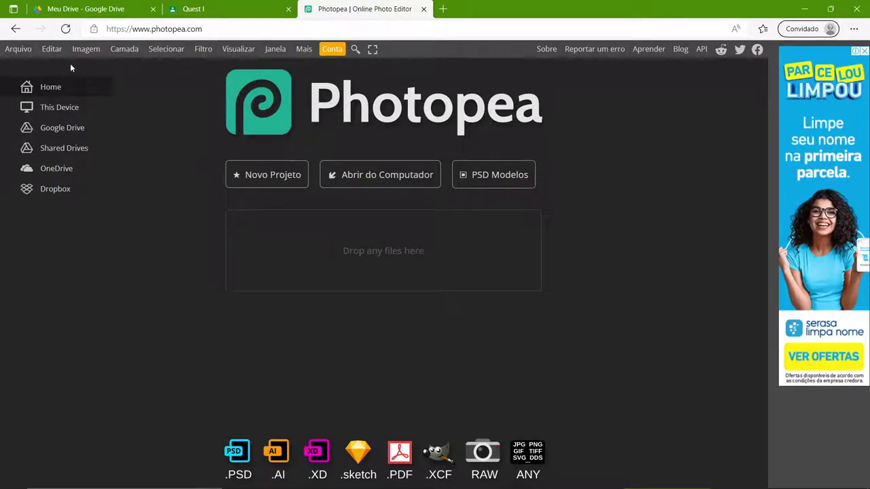
- Create a new blank document from the A4 print preset (300 DPI, white)
{"action": "left_click", "coordinate": [17, 50]}
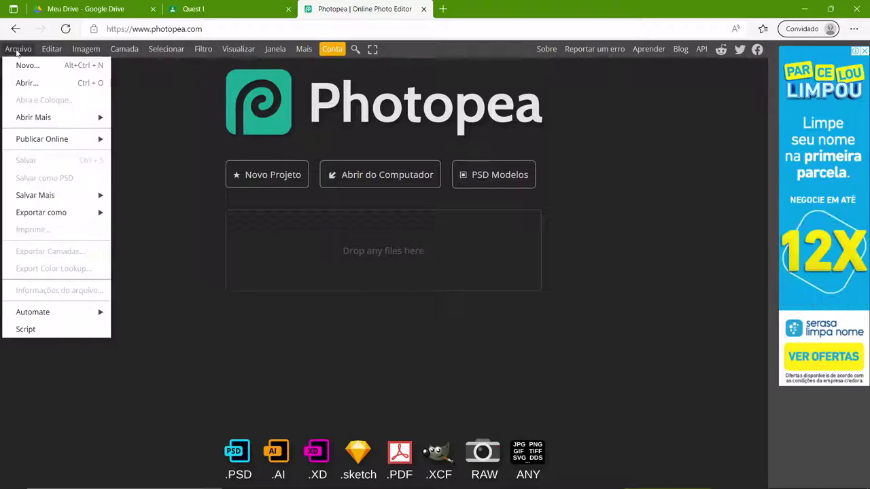
{"action": "left_click", "coordinate": [21, 67]}
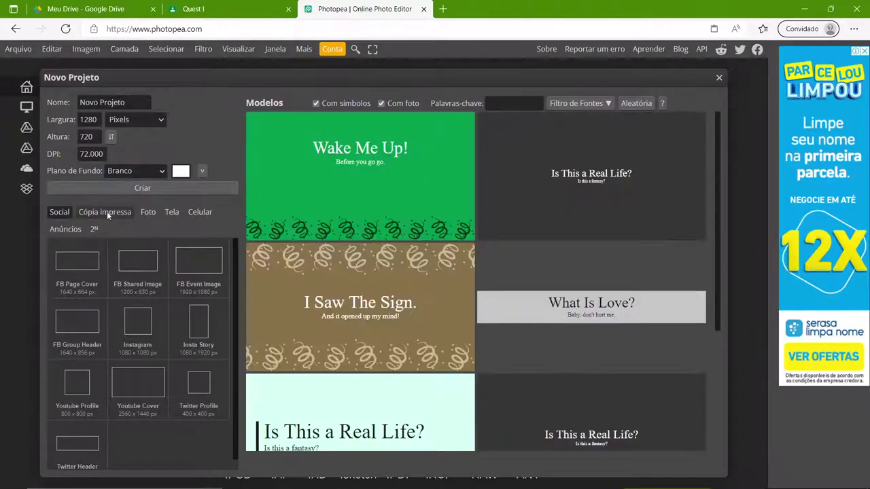
{"action": "left_click", "coordinate": [101, 214]}
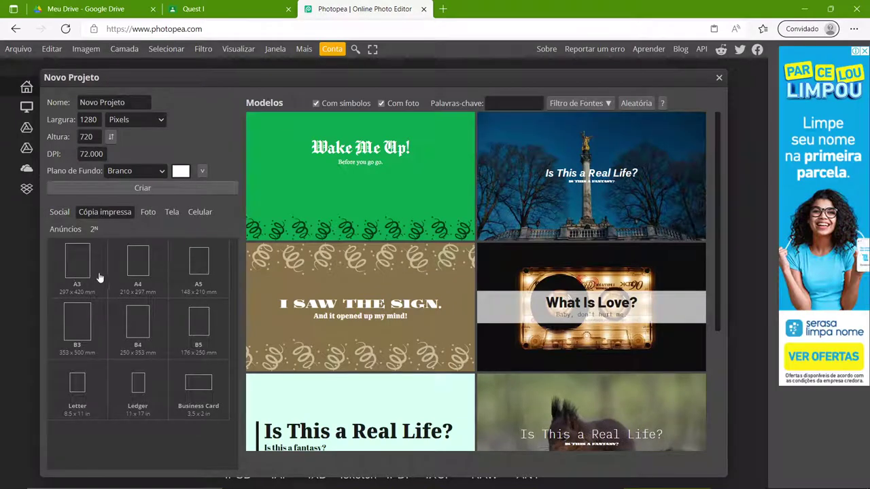
{"action": "left_click", "coordinate": [133, 289]}
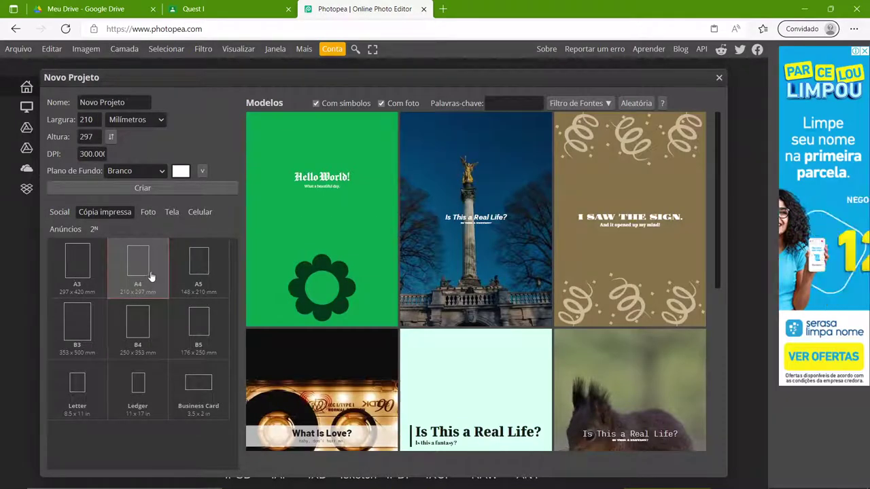
{"action": "left_click", "coordinate": [142, 189]}
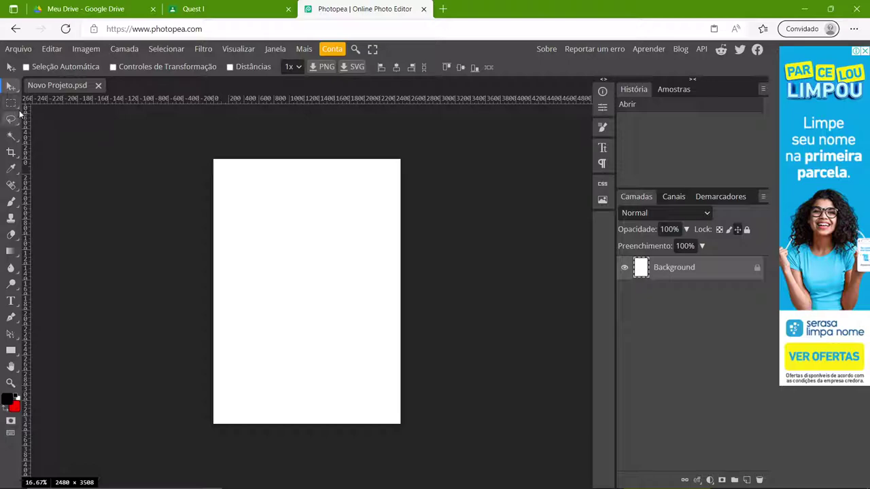
- Browse the toolbar's tool variants and select the Paint Bucket tool
{"action": "right_click", "coordinate": [14, 122]}
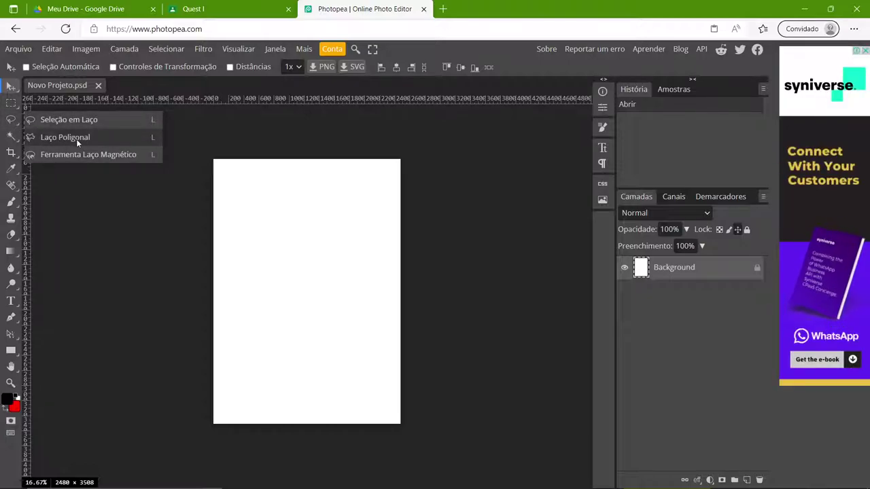
{"action": "right_click", "coordinate": [14, 201]}
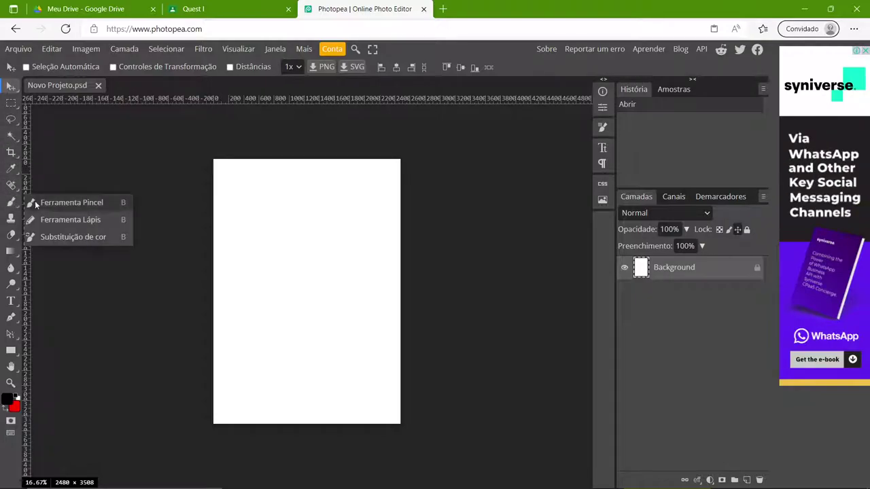
{"action": "right_click", "coordinate": [11, 234]}
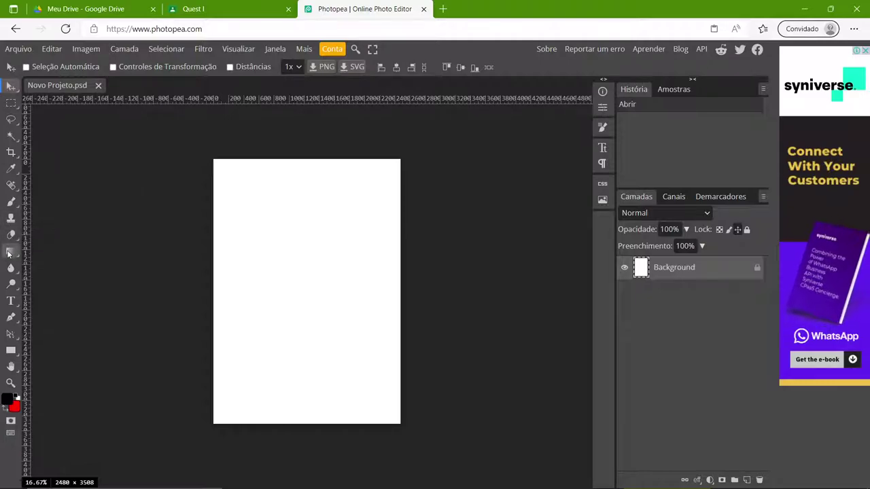
{"action": "right_click", "coordinate": [11, 251]}
{"action": "left_click", "coordinate": [42, 269]}
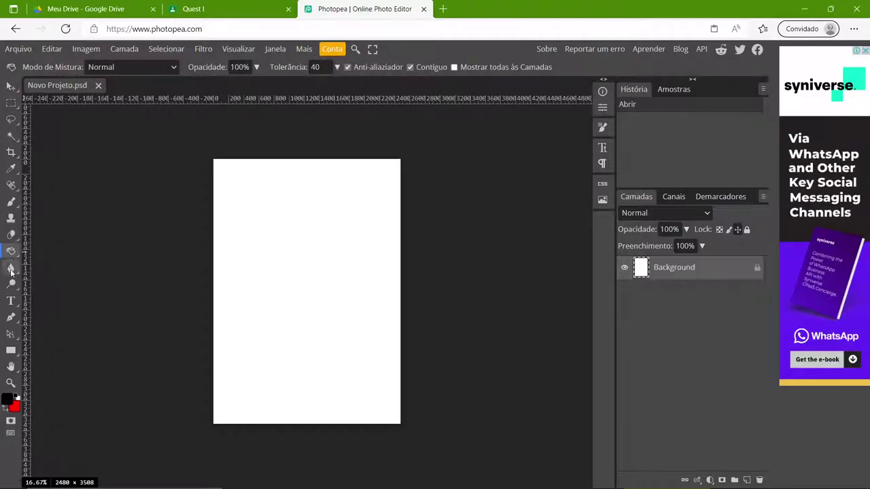
{"action": "right_click", "coordinate": [13, 275]}
{"action": "right_click", "coordinate": [11, 284]}
{"action": "right_click", "coordinate": [11, 268]}
{"action": "right_click", "coordinate": [15, 252]}
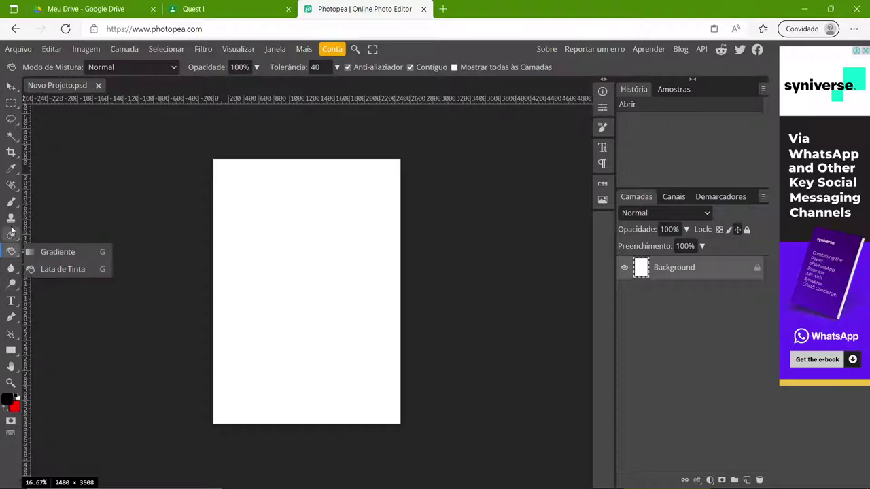
- Try dark red 6a2323, reset colours, then set the foreground colour to pink
{"action": "left_click", "coordinate": [7, 401]}
{"action": "mouse_move", "coordinate": [159, 199]}
{"action": "left_mouse_down"}
{"action": "mouse_move", "coordinate": [122, 231]}
{"action": "mouse_move", "coordinate": [224, 163]}
{"action": "mouse_move", "coordinate": [183, 235]}
{"action": "left_mouse_up"}
{"action": "left_click", "coordinate": [278, 291]}
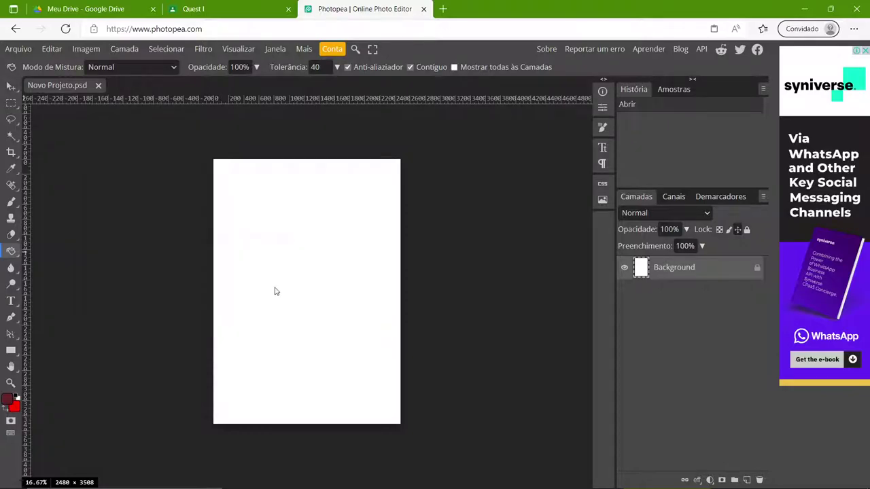
{"action": "left_click", "coordinate": [6, 408]}
{"action": "key", "text": "x"}
{"action": "left_click", "coordinate": [13, 398]}
{"action": "left_click", "coordinate": [5, 402]}
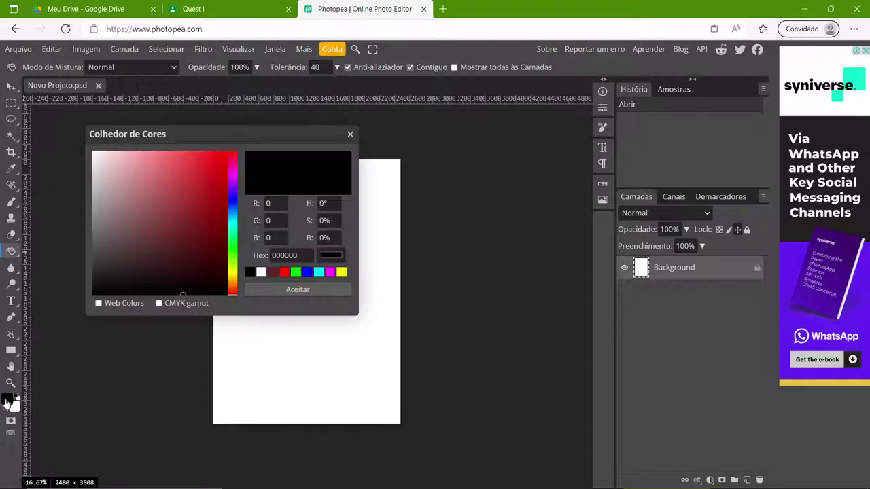
{"action": "left_click", "coordinate": [160, 152]}
{"action": "left_click", "coordinate": [261, 289]}
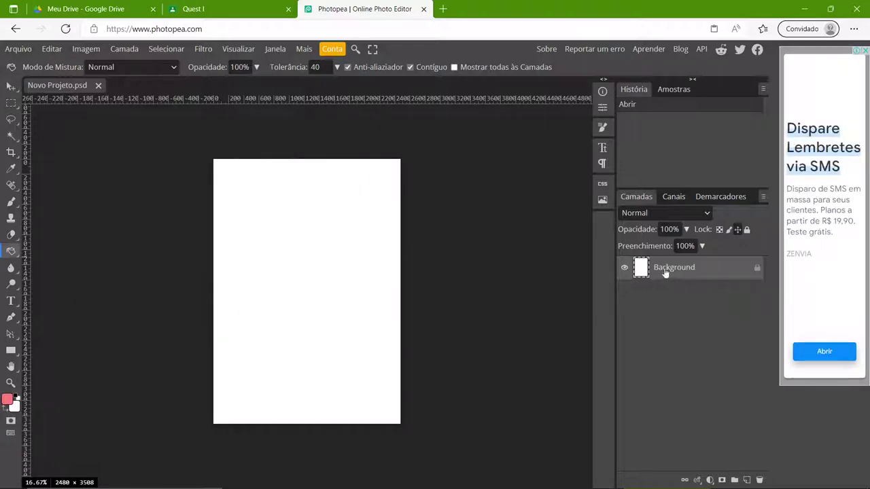
- Unlock the Background layer and fill the whole canvas with pink
{"action": "double_click", "coordinate": [756, 272]}
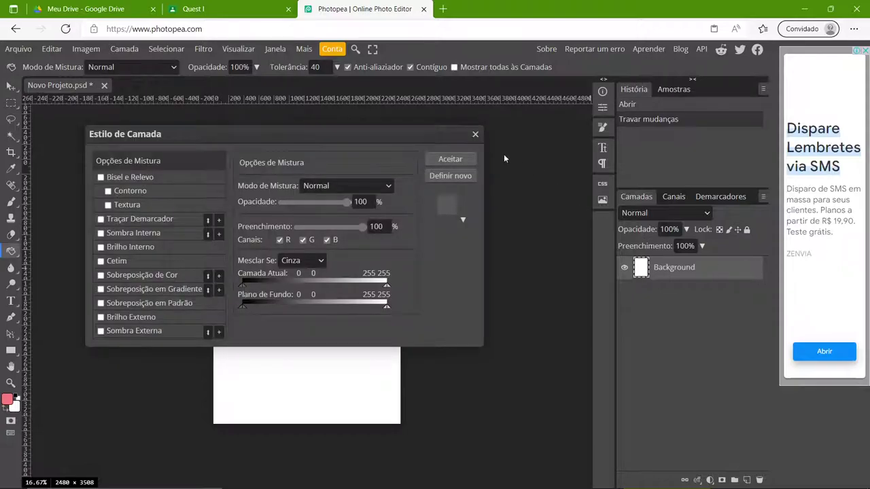
{"action": "left_click", "coordinate": [475, 135]}
{"action": "left_click", "coordinate": [761, 272]}
{"action": "left_click", "coordinate": [761, 272]}
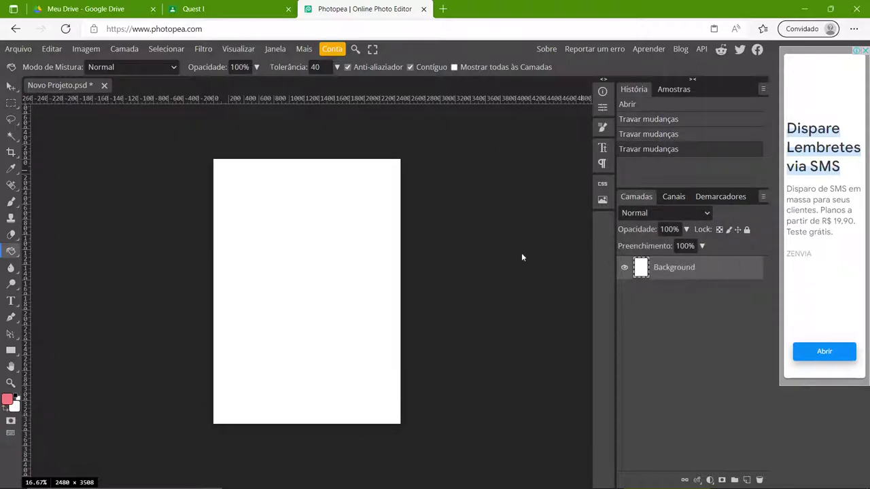
{"action": "left_click", "coordinate": [360, 262]}
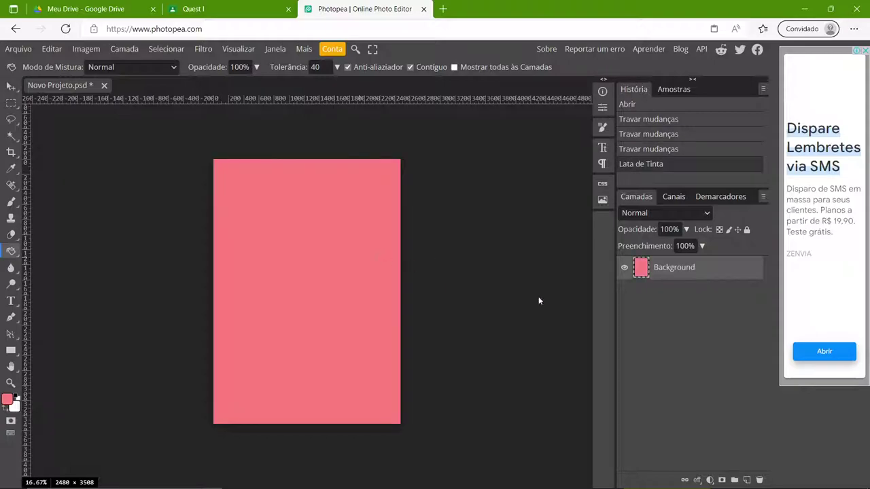
- Add a new layer and rename it 'linha'
{"action": "left_click", "coordinate": [747, 479]}
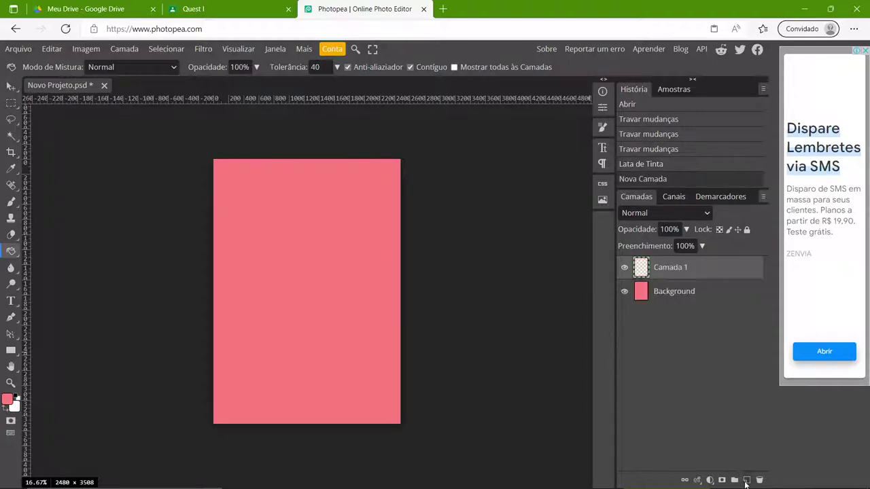
{"action": "double_click", "coordinate": [671, 268]}
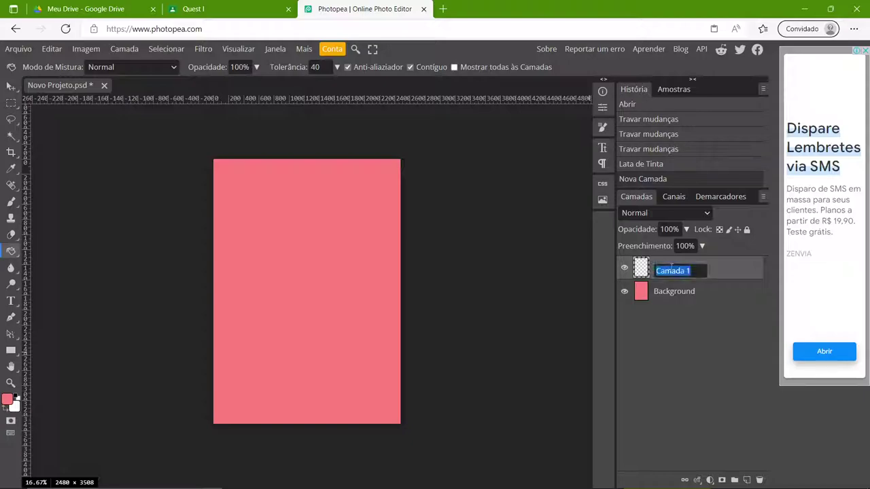
{"action": "key", "text": "BackSpace"}
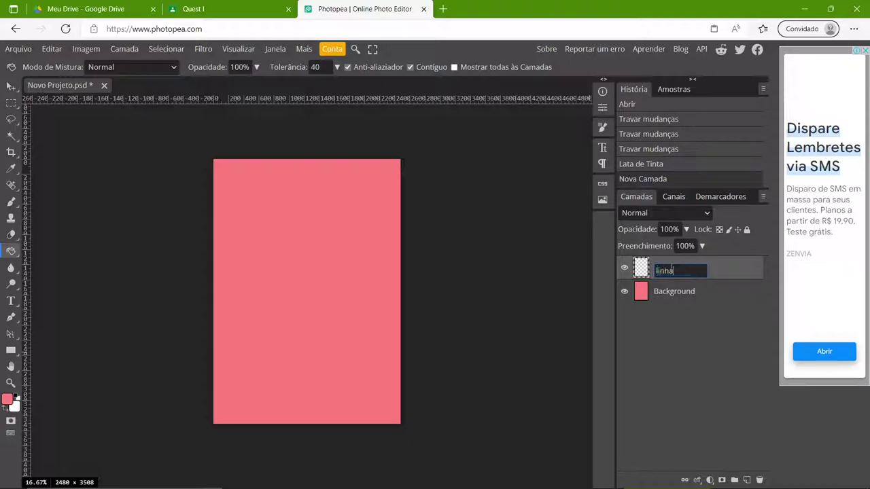
{"action": "type", "text": "linha"}
{"action": "key", "text": "Return"}
- Set up a black Brush at 24 px from the 80 px preset and draw a test stroke
{"action": "left_click", "coordinate": [8, 203]}
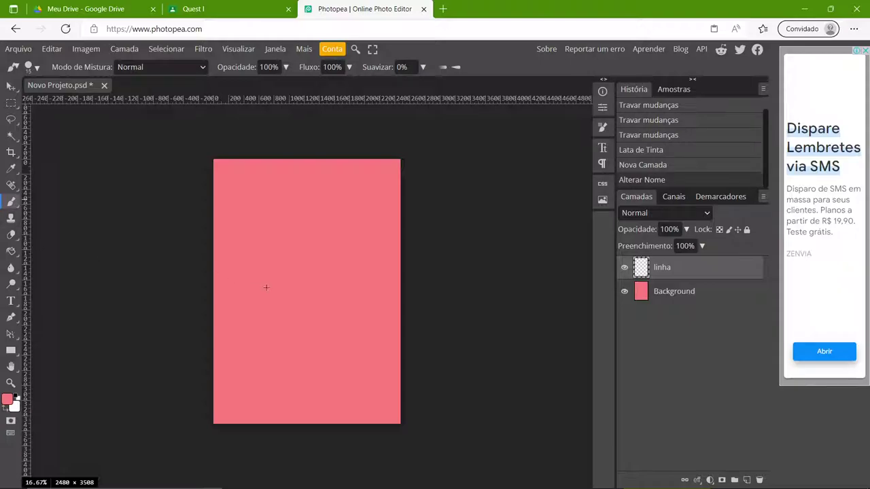
{"action": "left_click", "coordinate": [17, 398]}
{"action": "left_click", "coordinate": [602, 129]}
{"action": "scroll", "coordinate": [526, 148], "scroll_direction": "down", "scroll_amount": 1}
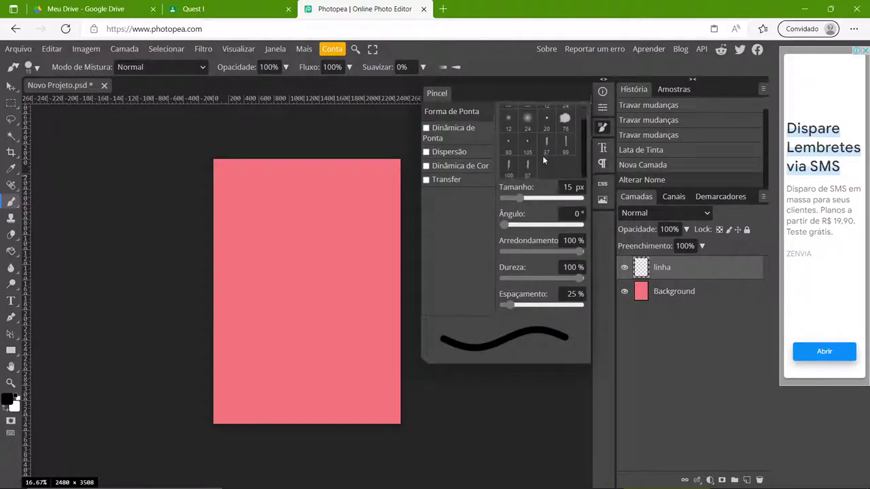
{"action": "scroll", "coordinate": [530, 146], "scroll_direction": "up", "scroll_amount": 1}
{"action": "left_click", "coordinate": [509, 158]}
{"action": "left_click_drag", "start_coordinate": [534, 197], "coordinate": [522, 196]}
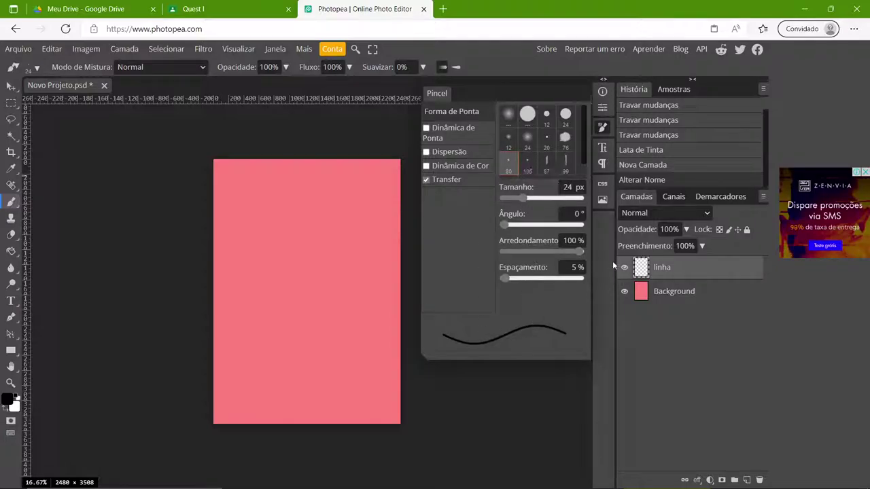
{"action": "left_click", "coordinate": [602, 128]}
{"action": "mouse_move", "coordinate": [340, 187]}
{"action": "left_mouse_down"}
{"action": "mouse_move", "coordinate": [321, 226]}
{"action": "mouse_move", "coordinate": [322, 259]}
{"action": "left_mouse_up"}
- Replace the test stroke with a freehand zigzag-and-loop figure and shift it slightly right
{"action": "key", "text": "ctrl+z"}
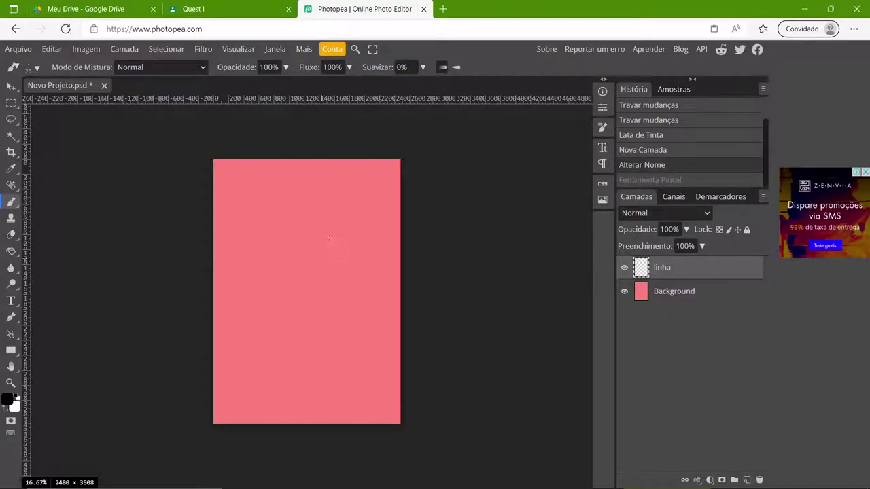
{"action": "mouse_move", "coordinate": [350, 207]}
{"action": "left_mouse_down"}
{"action": "mouse_move", "coordinate": [316, 256]}
{"action": "mouse_move", "coordinate": [330, 297]}
{"action": "mouse_move", "coordinate": [257, 253]}
{"action": "mouse_move", "coordinate": [283, 344]}
{"action": "mouse_move", "coordinate": [336, 349]}
{"action": "mouse_move", "coordinate": [332, 334]}
{"action": "left_mouse_up"}
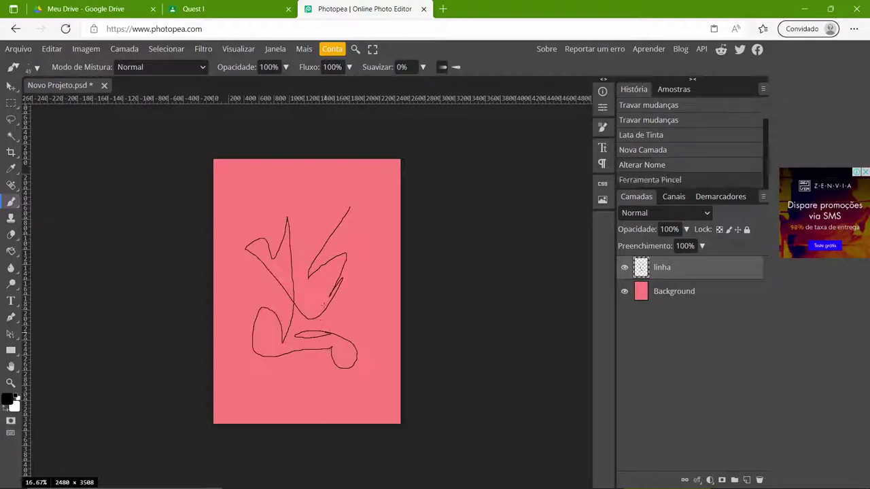
{"action": "key", "text": "v"}
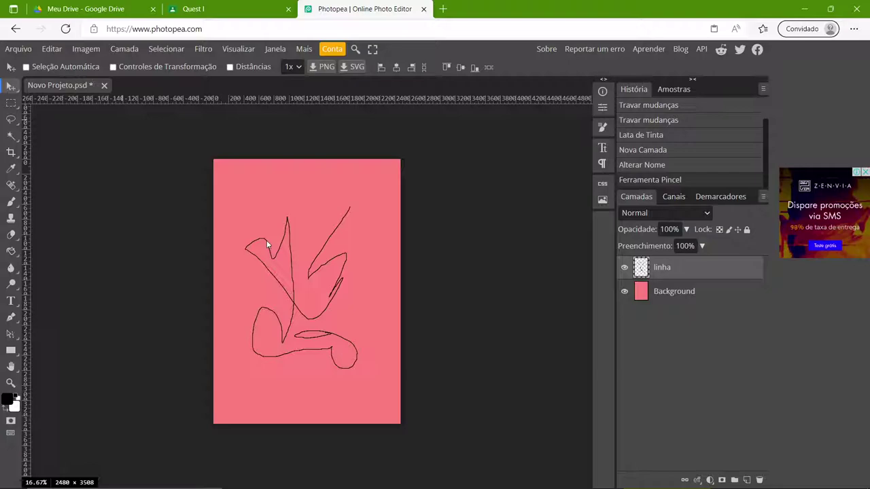
{"action": "mouse_move", "coordinate": [267, 244]}
{"action": "left_mouse_down"}
{"action": "mouse_move", "coordinate": [253, 257]}
{"action": "mouse_move", "coordinate": [260, 265]}
{"action": "mouse_move", "coordinate": [286, 243]}
{"action": "left_mouse_up"}
- Undo an accidental Background move, then delete the linha layer with its drawing
{"action": "left_click", "coordinate": [665, 296]}
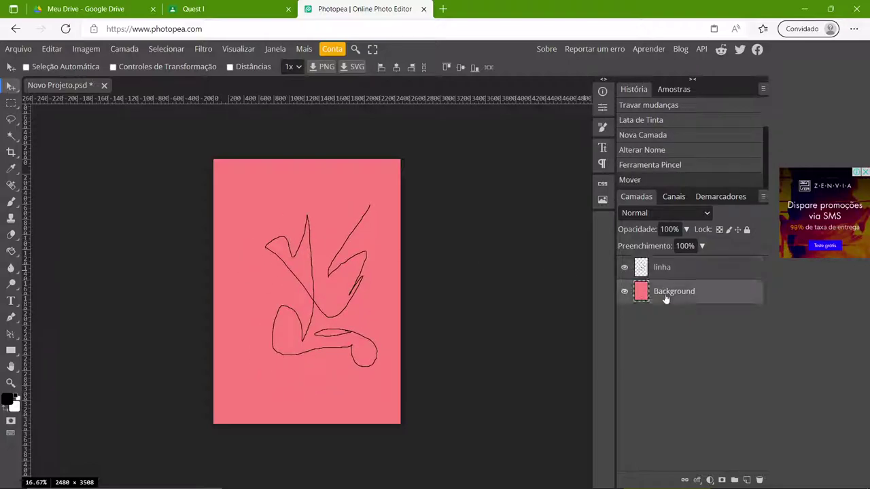
{"action": "mouse_move", "coordinate": [383, 225]}
{"action": "left_mouse_down"}
{"action": "mouse_move", "coordinate": [371, 234]}
{"action": "mouse_move", "coordinate": [316, 233]}
{"action": "mouse_move", "coordinate": [351, 260]}
{"action": "mouse_move", "coordinate": [381, 224]}
{"action": "left_mouse_up"}
{"action": "key", "text": "ctrl+z"}
{"action": "left_click", "coordinate": [665, 272]}
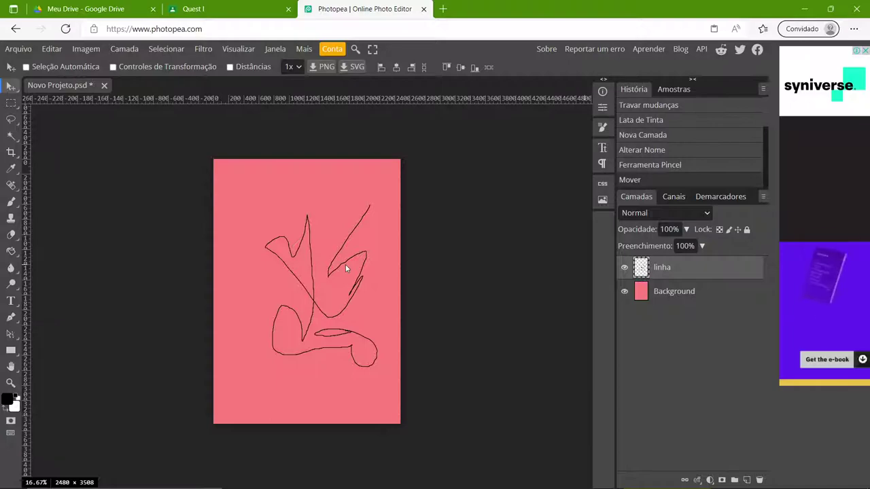
{"action": "key", "text": "Delete"}
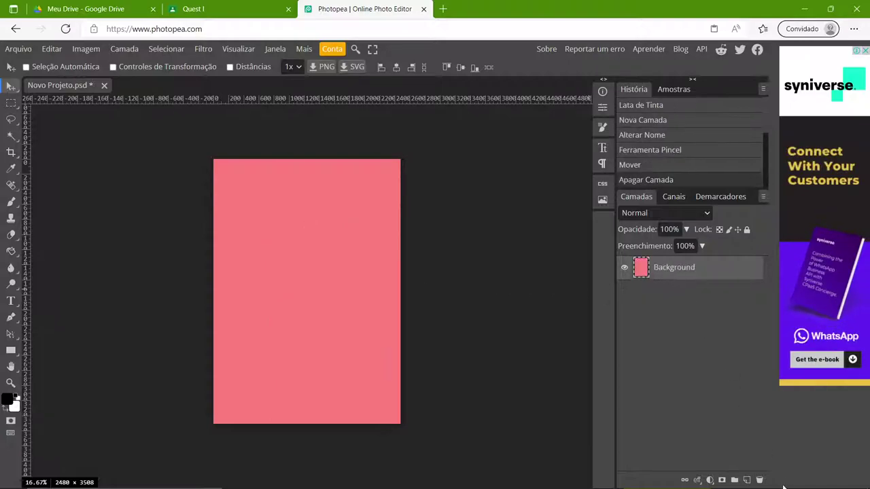
- Add a layer and start a new project with resolution set to 72 DPI
{"action": "left_click", "coordinate": [747, 480]}
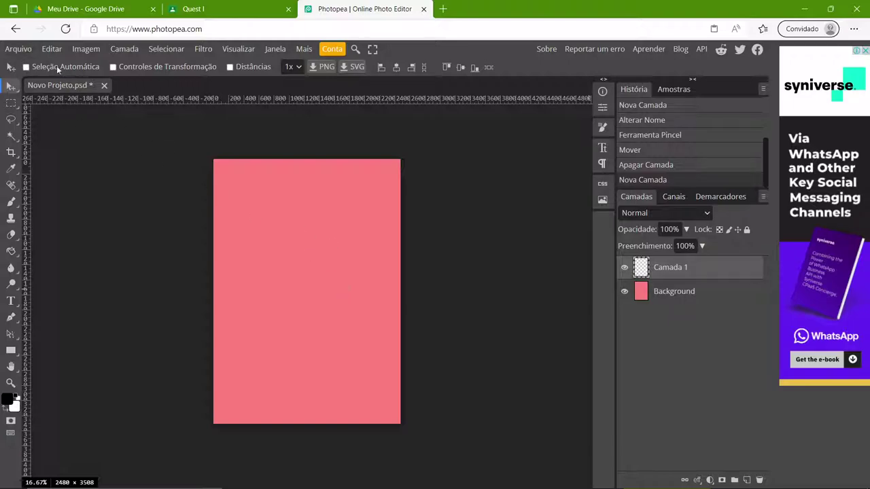
{"action": "left_click", "coordinate": [19, 49]}
{"action": "left_click", "coordinate": [24, 63]}
{"action": "left_click", "coordinate": [92, 154]}
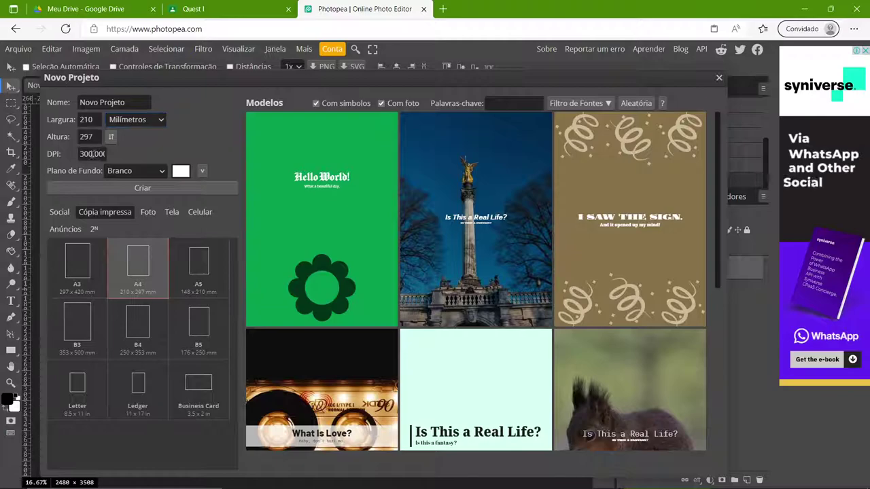
{"action": "double_click", "coordinate": [89, 154]}
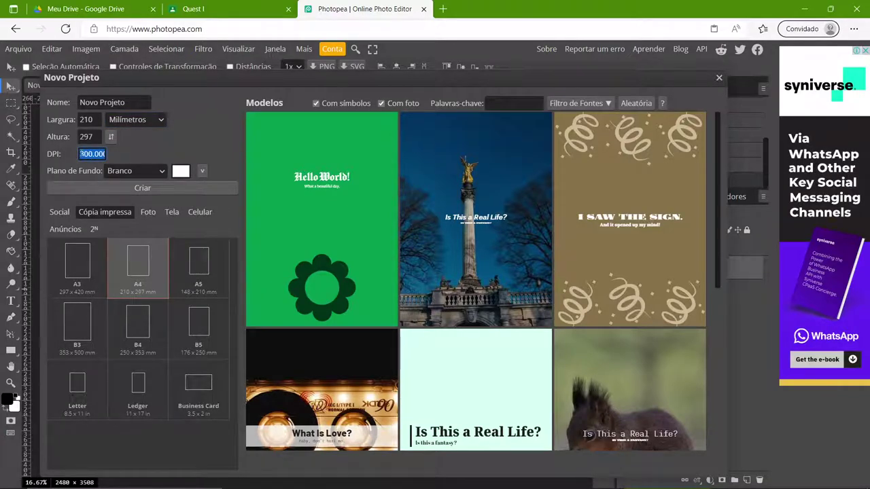
{"action": "type", "text": "72"}
{"action": "key", "text": "Tab"}
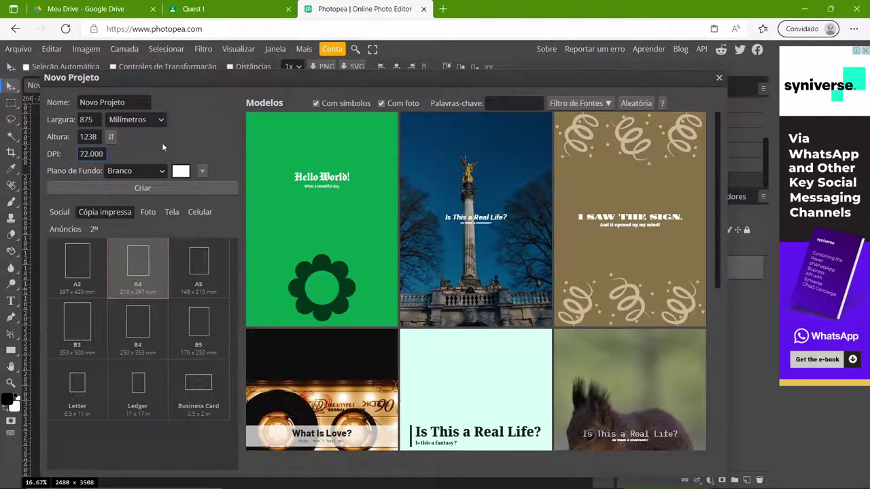
{"action": "key", "text": "Tab"}
- Make it 1000 × 1000 mm, create the document, and open a blank browser tab
{"action": "left_click_drag", "start_coordinate": [99, 121], "coordinate": [79, 125]}
{"action": "type", "text": "1000"}
{"action": "double_click", "coordinate": [89, 136]}
{"action": "type", "text": "1"}
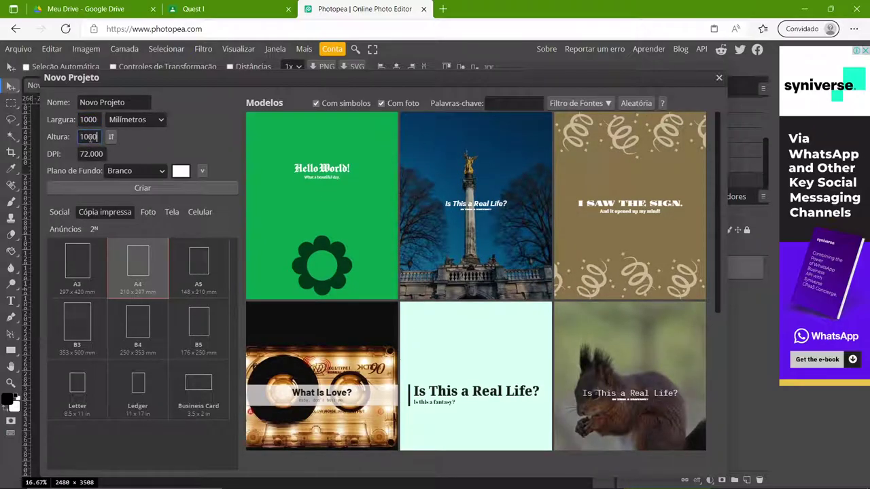
{"action": "left_click", "coordinate": [152, 153]}
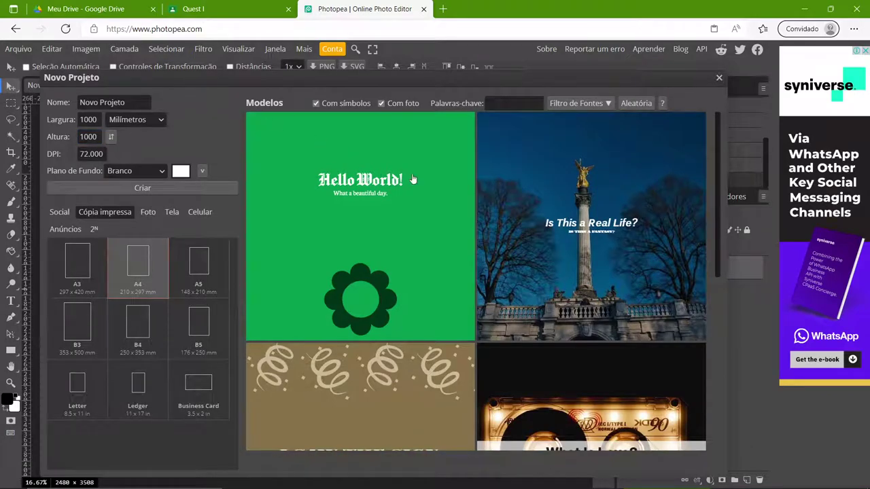
{"action": "left_click_drag", "start_coordinate": [431, 76], "coordinate": [473, 89]}
{"action": "left_click_drag", "start_coordinate": [409, 80], "coordinate": [417, 51]}
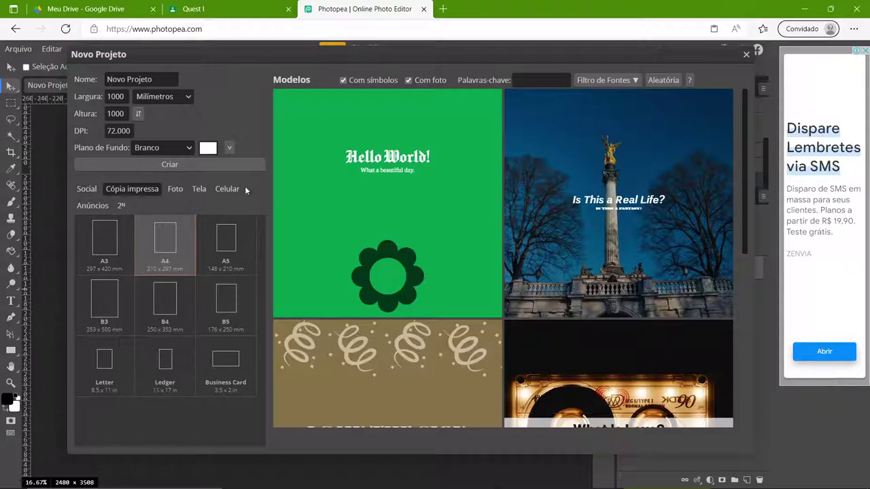
{"action": "left_click", "coordinate": [139, 163]}
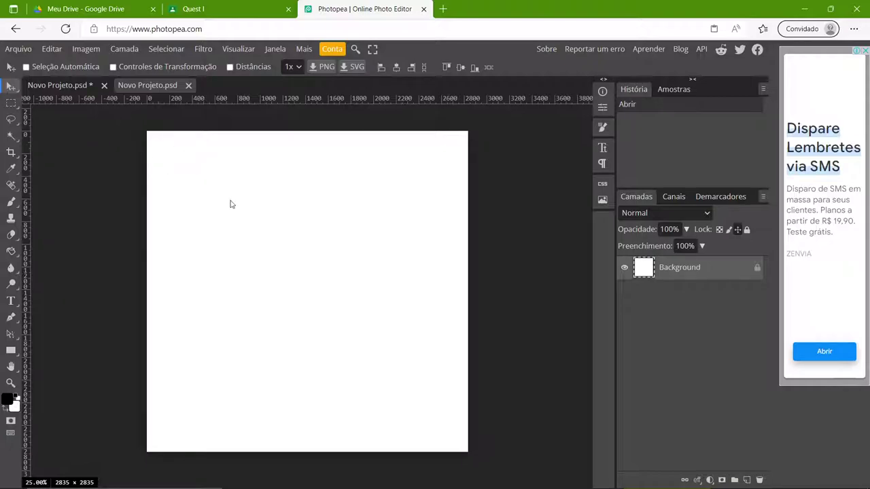
{"action": "left_click", "coordinate": [443, 9]}
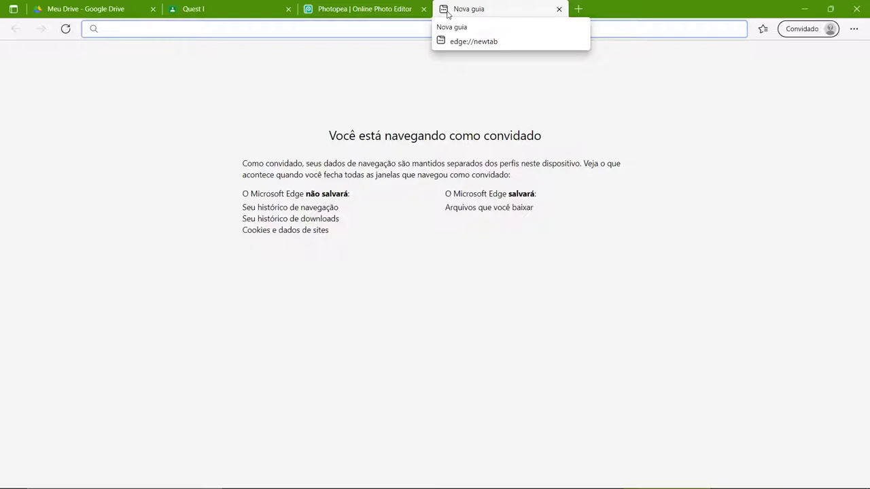
- Search Bing for 'graffite', then view image results for 'skate girl illustration'
{"action": "type", "text": "gra"}
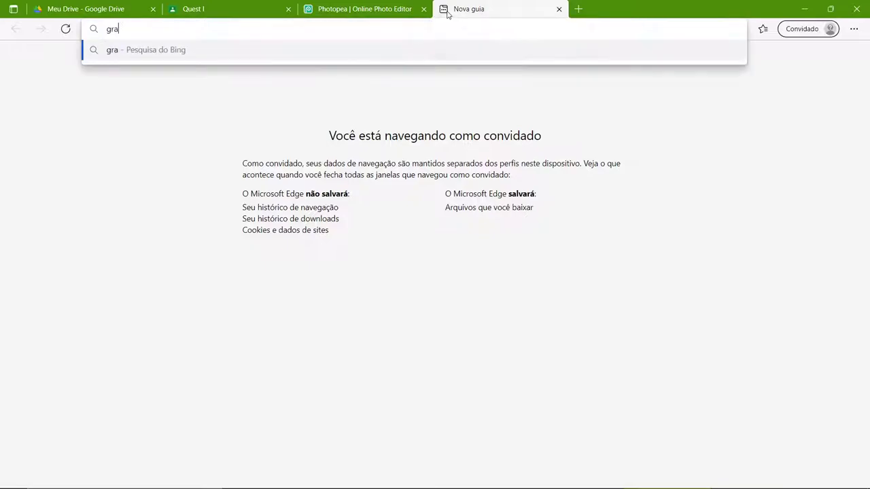
{"action": "type", "text": "ffite"}
{"action": "key", "text": "Return"}
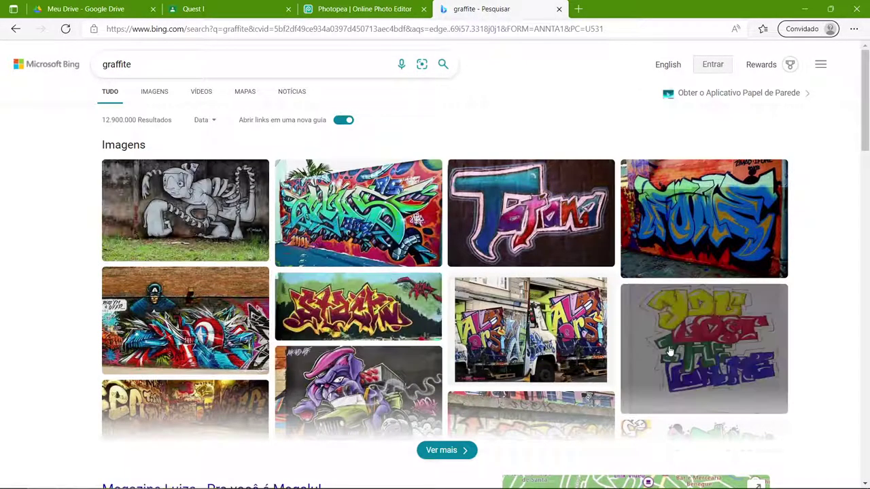
{"action": "left_click", "coordinate": [155, 91]}
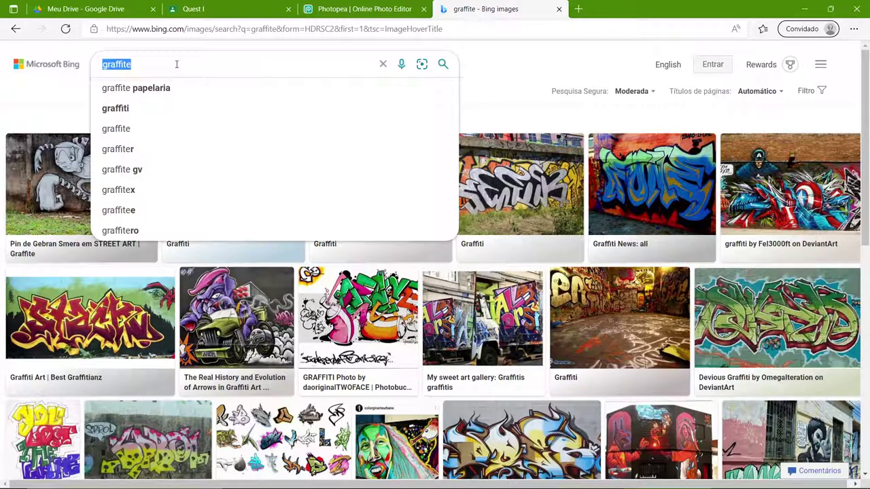
{"action": "type", "text": "ka"}
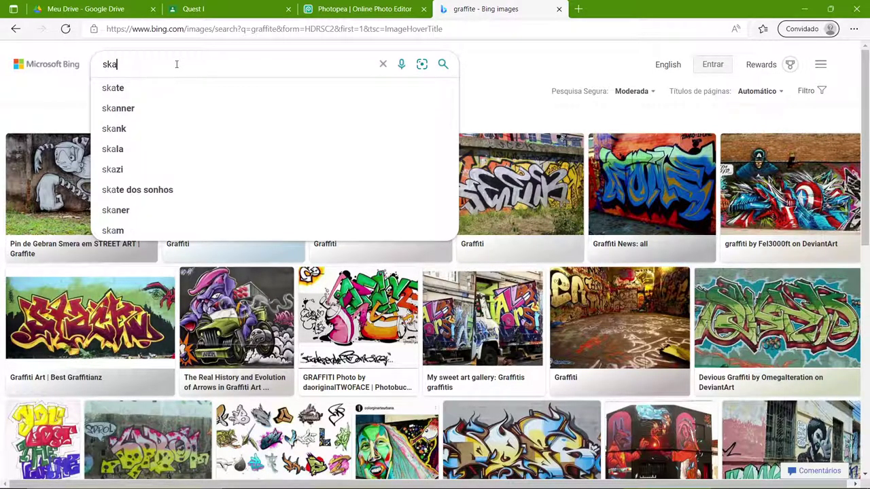
{"action": "type", "text": "te girl illust"}
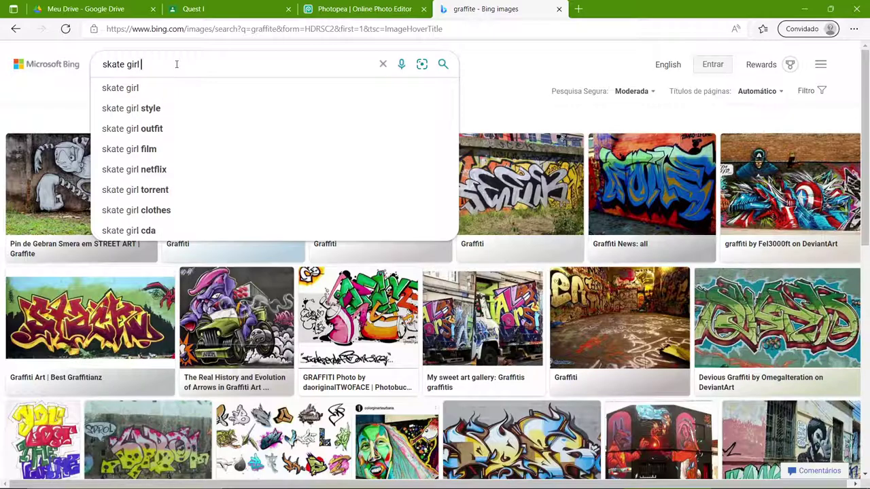
{"action": "type", "text": "ration"}
{"action": "key", "text": "Return"}
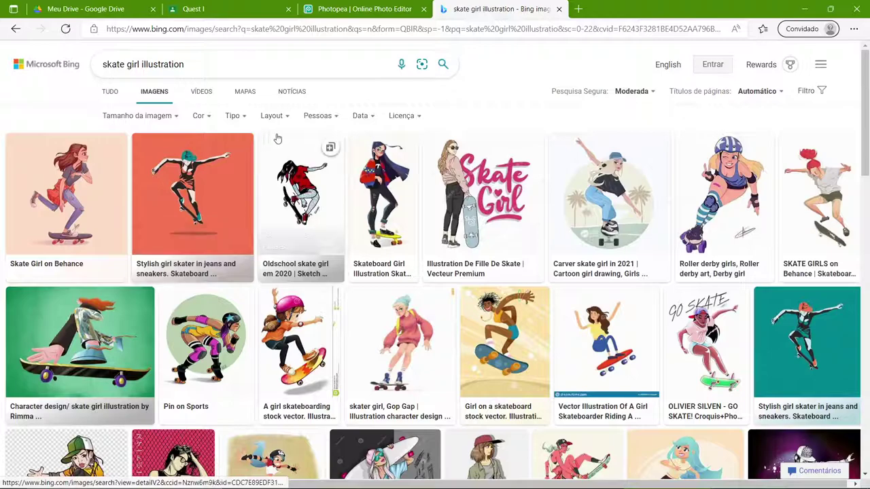
{"action": "left_click", "coordinate": [155, 116]}
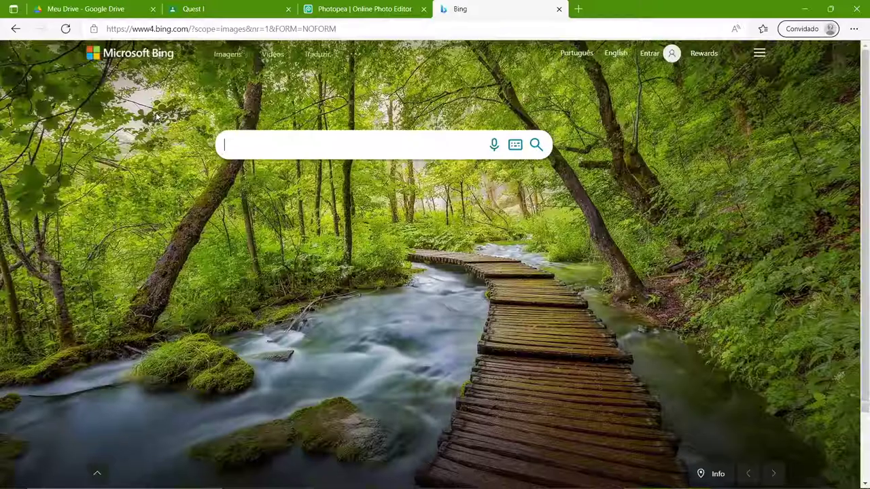
{"action": "left_click", "coordinate": [15, 28]}
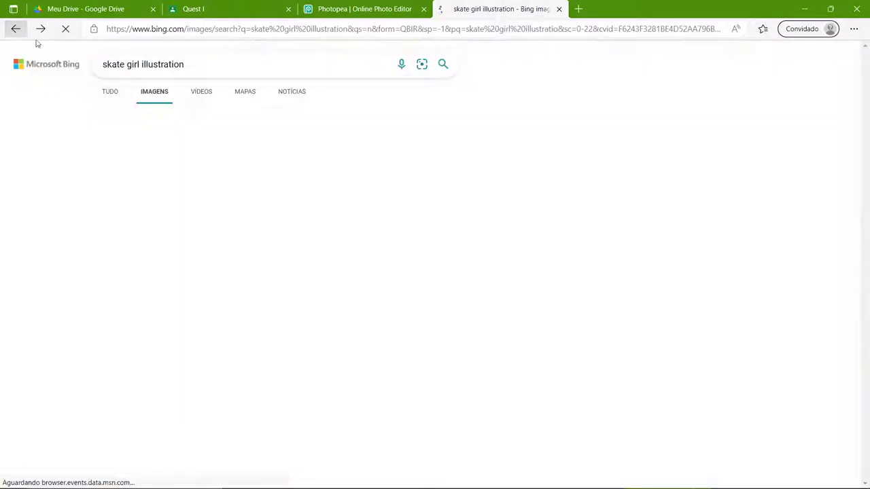
- Filter to Extragrande images and copy the Behance skater girl illustration
{"action": "left_click", "coordinate": [159, 119]}
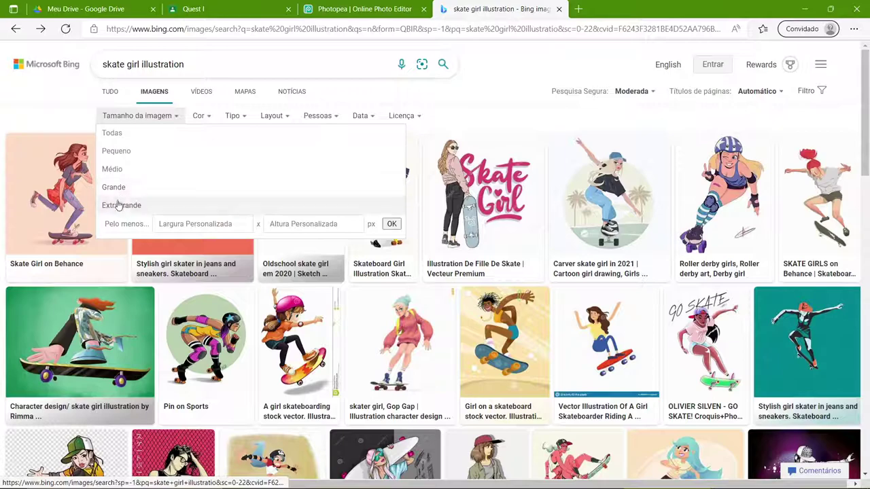
{"action": "left_click", "coordinate": [120, 205]}
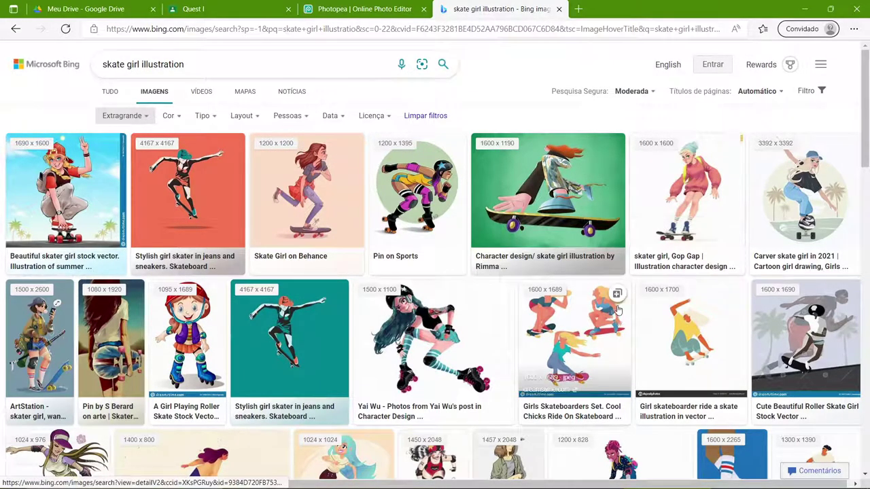
{"action": "scroll", "coordinate": [640, 310], "scroll_direction": "down", "scroll_amount": 2}
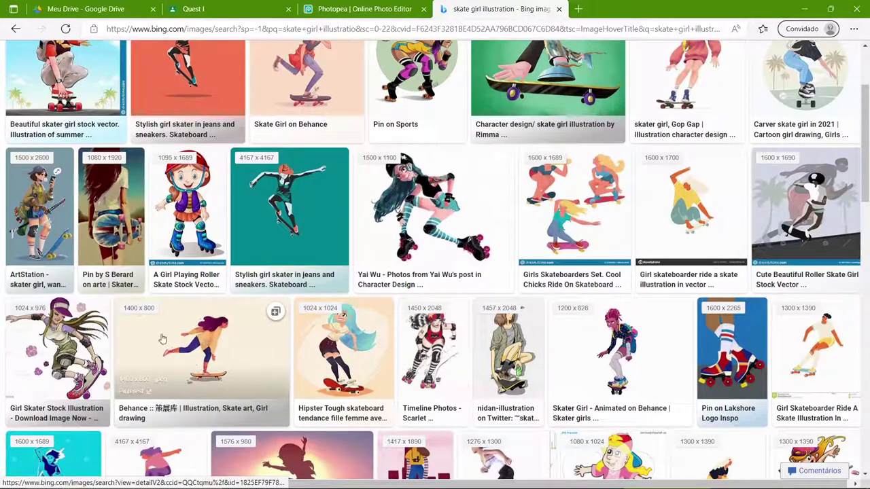
{"action": "left_click", "coordinate": [195, 344]}
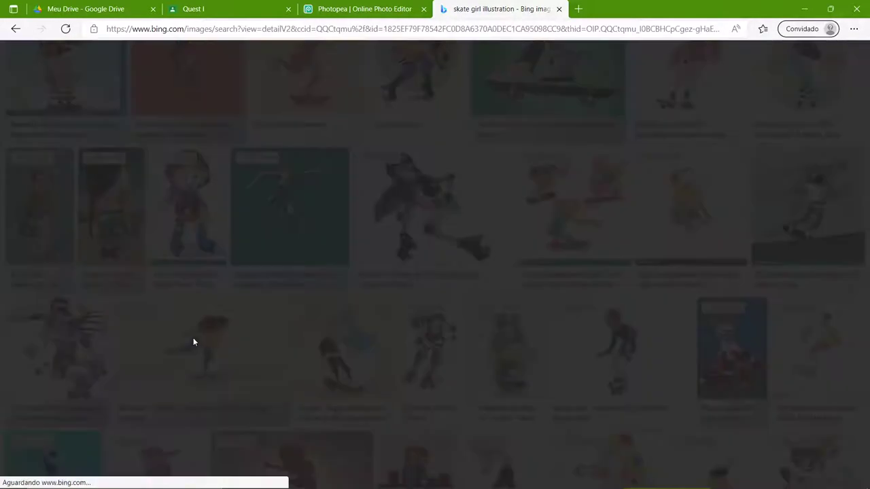
{"action": "right_click", "coordinate": [297, 203]}
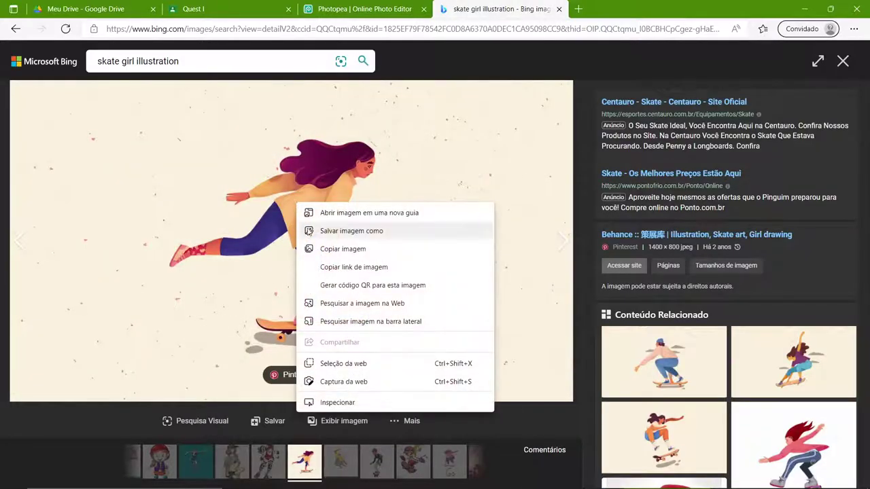
{"action": "left_click", "coordinate": [342, 249]}
- Paste the copied skater image into the Photopea project and centre it on the canvas
{"action": "left_click", "coordinate": [339, 9]}
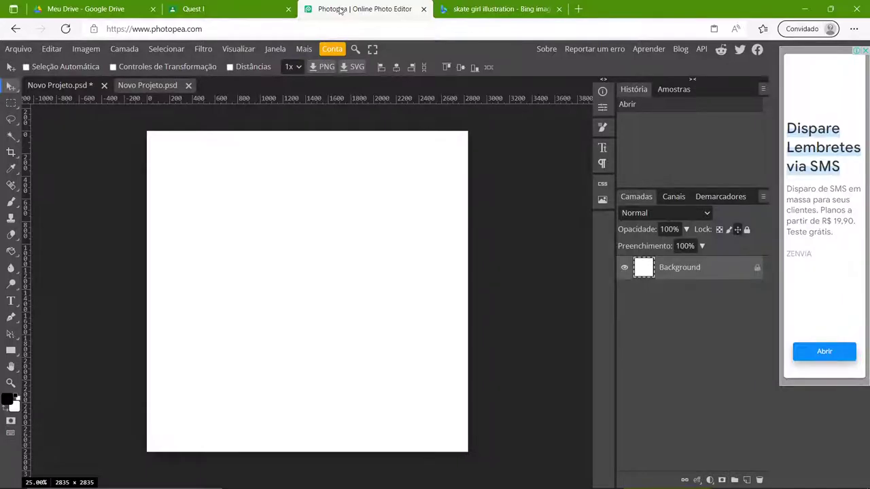
{"action": "key", "text": "ctrl+v"}
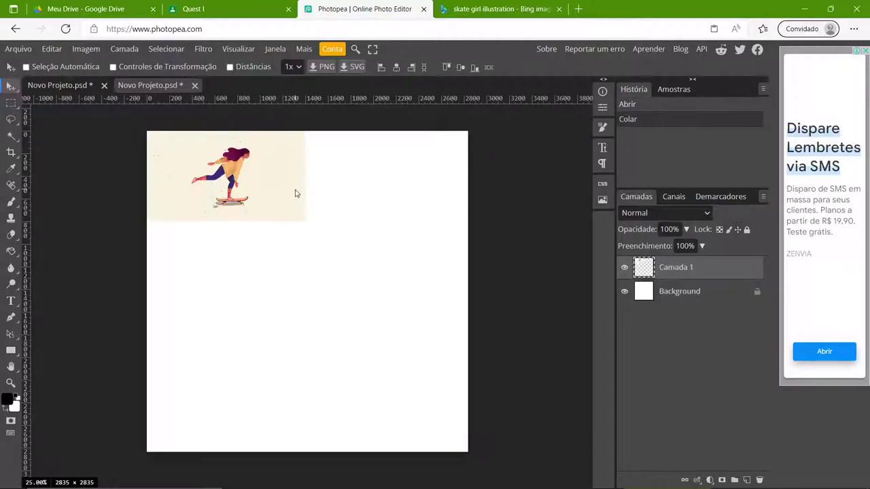
{"action": "left_click_drag", "start_coordinate": [260, 198], "coordinate": [324, 278]}
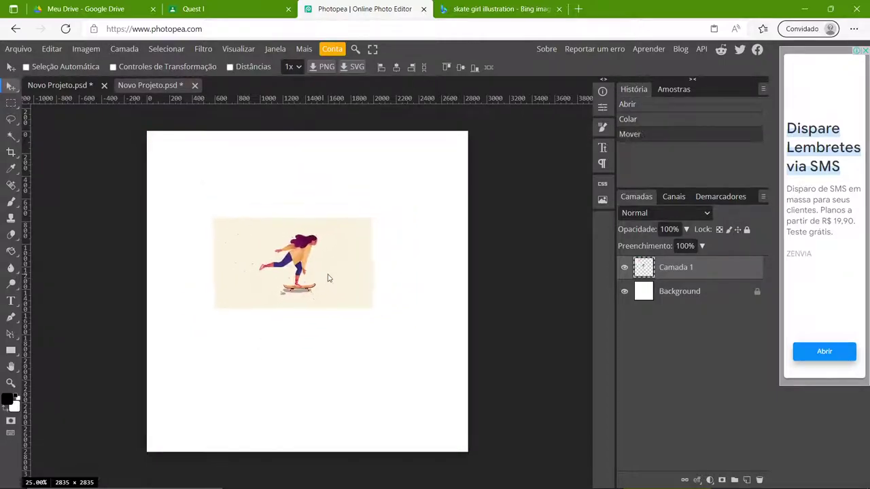
- Rename the pasted image's layer to 'imagem oficial' and start Free Transform
{"action": "double_click", "coordinate": [680, 269]}
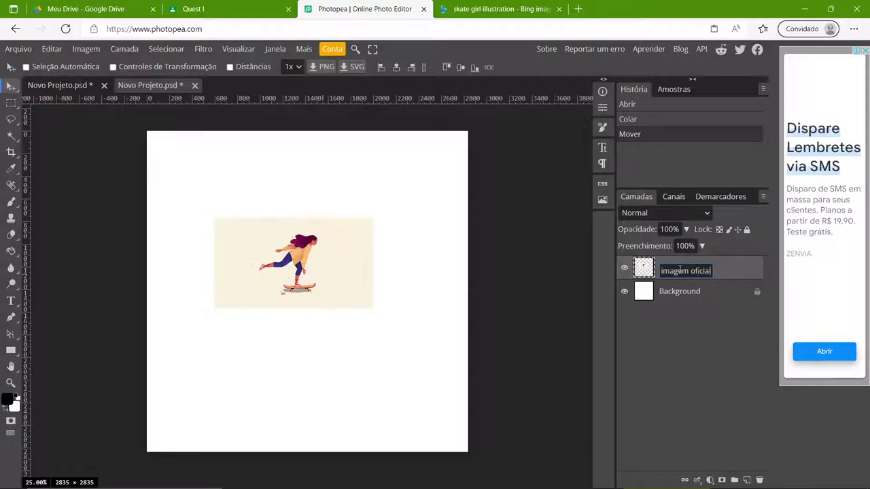
{"action": "type", "text": "imagem oficial"}
{"action": "key", "text": "Return"}
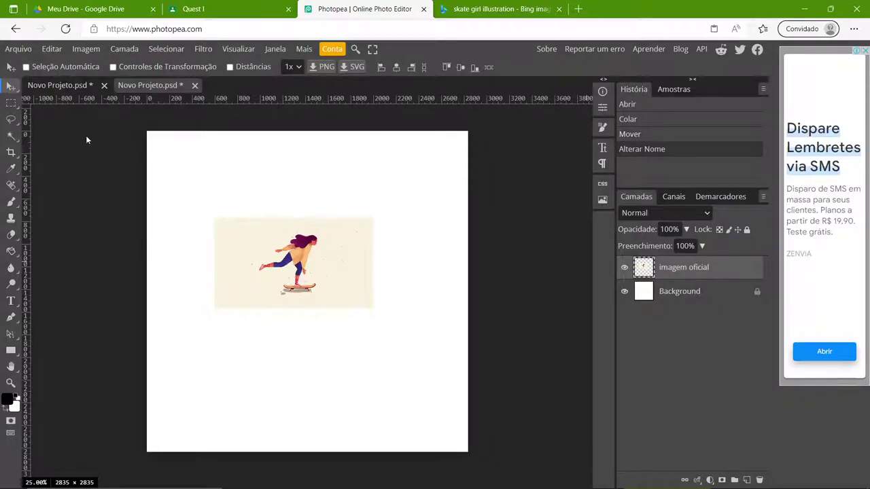
{"action": "left_click", "coordinate": [113, 68]}
{"action": "left_click", "coordinate": [113, 67]}
{"action": "key", "text": "ctrl+t"}
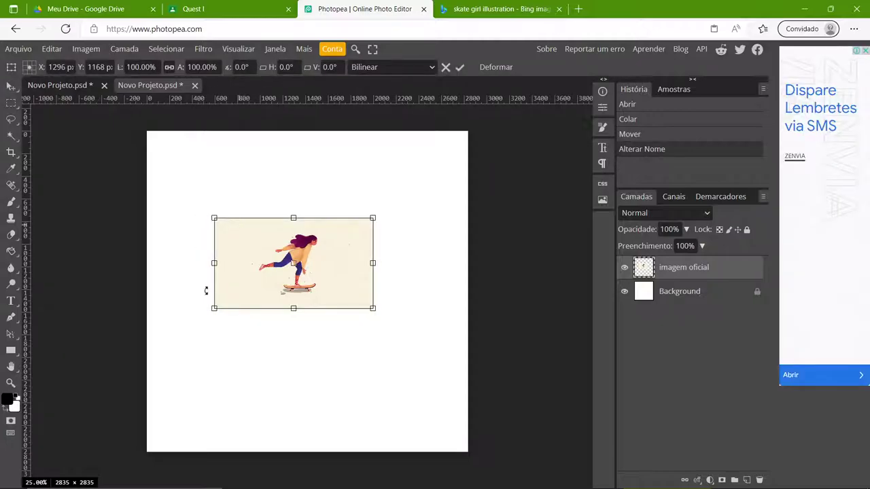
- Scale the skater illustration up to 428.86% to cover the square canvas and commit
{"action": "left_click_drag", "start_coordinate": [215, 309], "coordinate": [438, 176]}
{"action": "left_click_drag", "start_coordinate": [601, 106], "coordinate": [464, 196]}
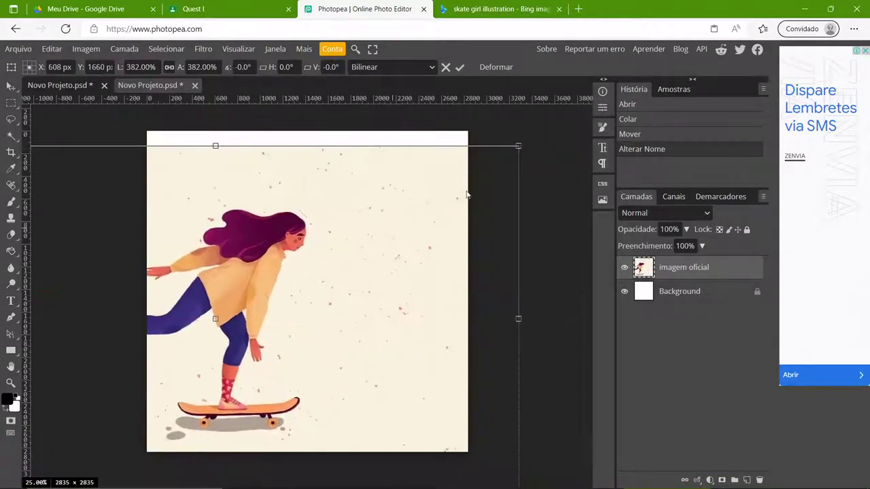
{"action": "left_click_drag", "start_coordinate": [523, 147], "coordinate": [565, 152]}
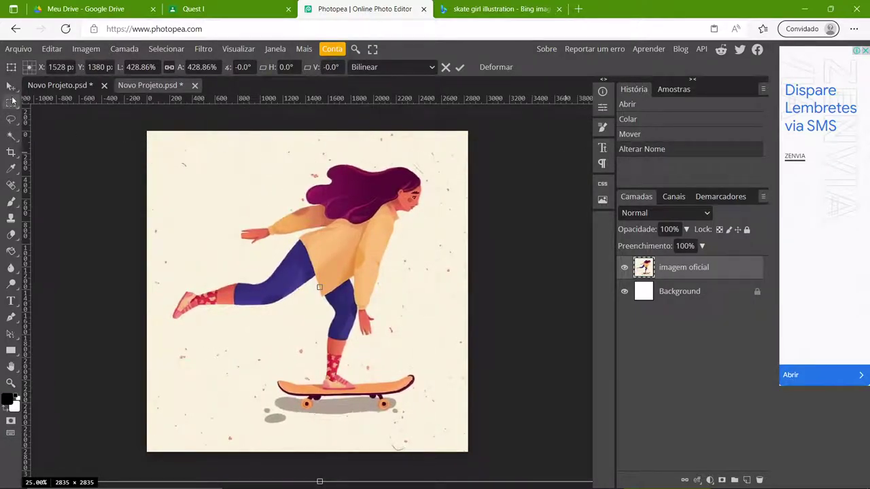
{"action": "left_click", "coordinate": [628, 287]}
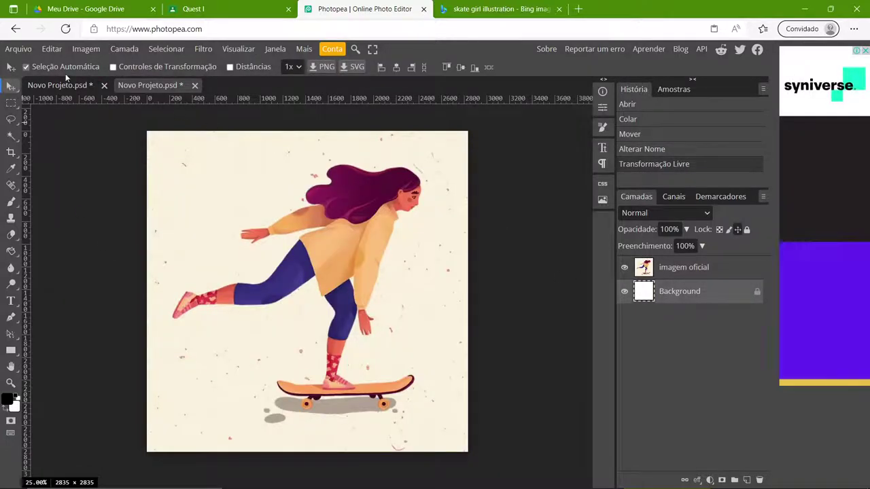
- Drag the pink Background layer from the A4 document into the skater-girl project as a new layer
{"action": "left_click", "coordinate": [64, 85]}
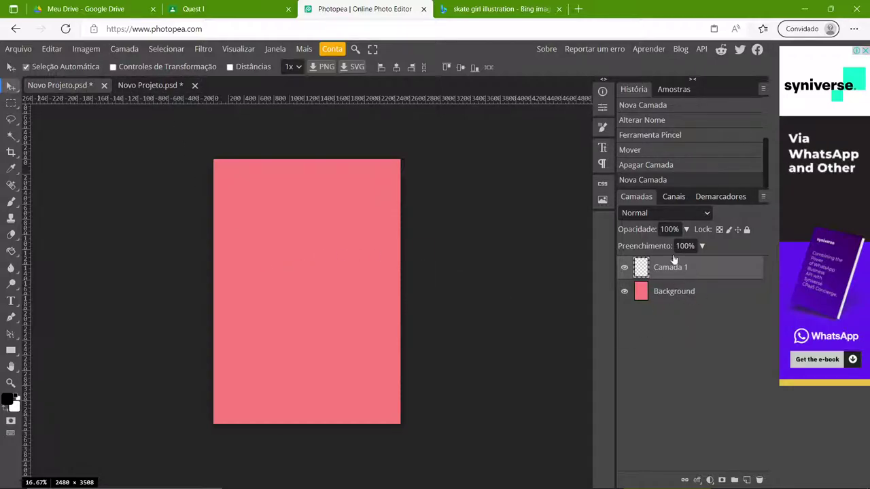
{"action": "left_click", "coordinate": [664, 296]}
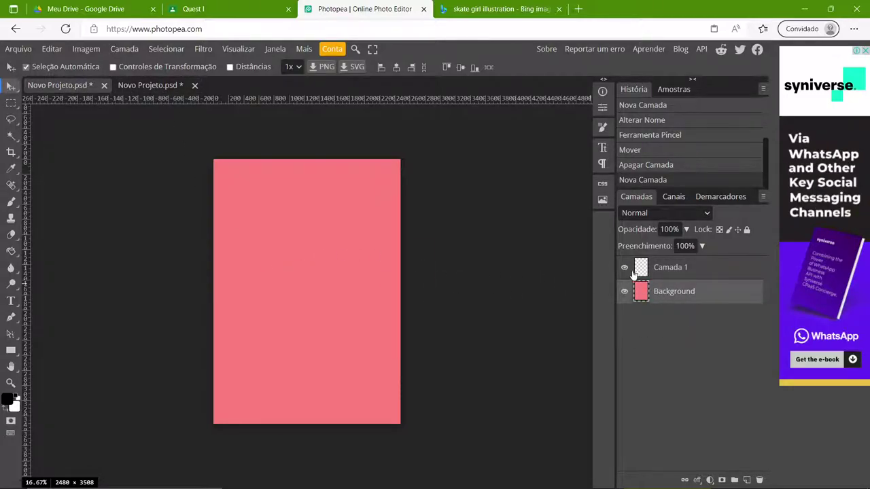
{"action": "left_click_drag", "start_coordinate": [374, 292], "coordinate": [167, 84]}
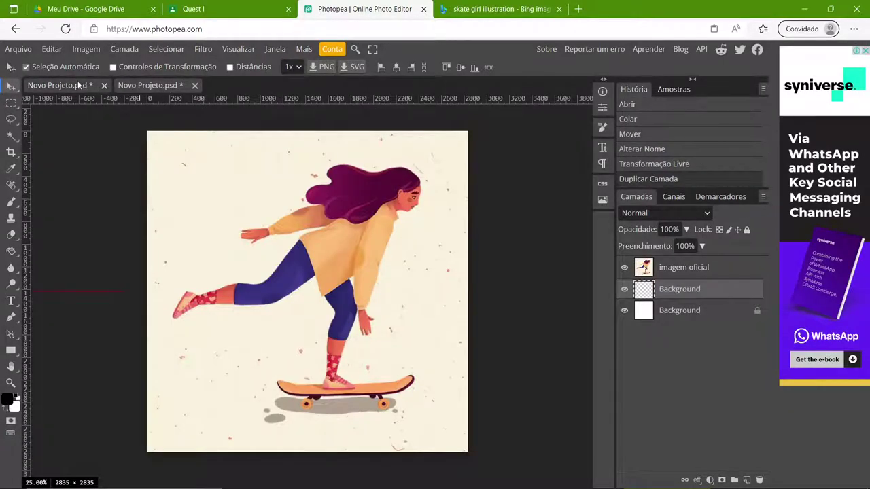
{"action": "left_click", "coordinate": [79, 85]}
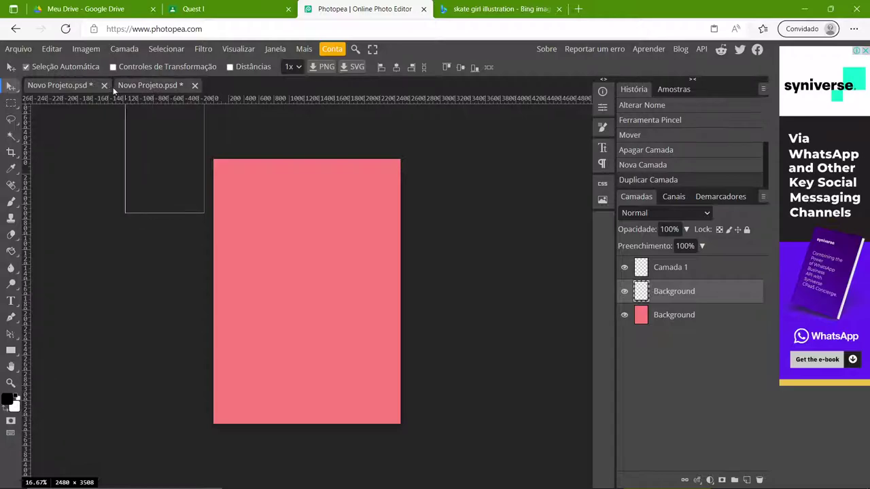
{"action": "mouse_move", "coordinate": [283, 209]}
{"action": "left_mouse_down"}
{"action": "mouse_move", "coordinate": [150, 119]}
{"action": "mouse_move", "coordinate": [152, 88]}
{"action": "mouse_move", "coordinate": [294, 216]}
{"action": "left_mouse_up"}
{"action": "left_click_drag", "start_coordinate": [351, 247], "coordinate": [320, 269]}
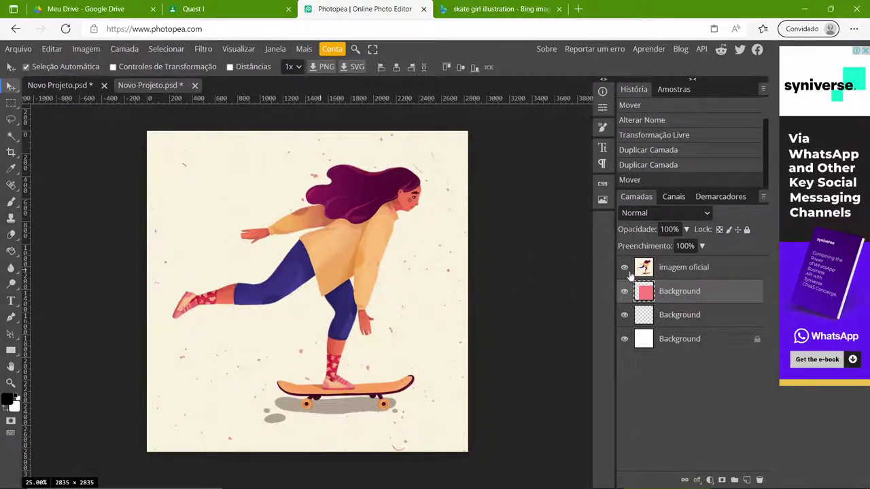
- Put the pink layer above 'imagem oficial', shrink it to 17.94% × 19.61% top-left, and add a horizontal guide
{"action": "left_click_drag", "start_coordinate": [713, 287], "coordinate": [698, 270]}
{"action": "left_click_drag", "start_coordinate": [426, 262], "coordinate": [380, 253]}
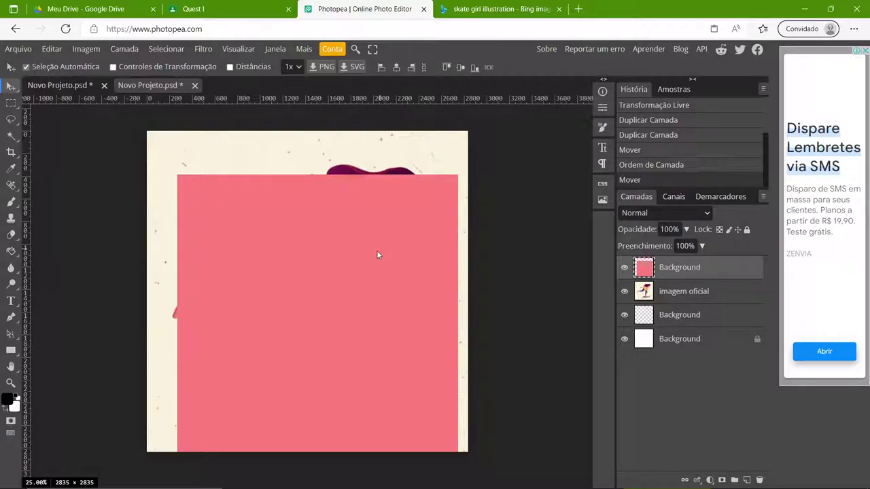
{"action": "key", "text": "ctrl+t"}
{"action": "left_click_drag", "start_coordinate": [458, 174], "coordinate": [237, 156]}
{"action": "left_click_drag", "start_coordinate": [250, 302], "coordinate": [176, 198]}
{"action": "left_click_drag", "start_coordinate": [65, 101], "coordinate": [70, 226]}
- Switch rulers to centimetres, move the pink rectangle top-left, and set horizontal and vertical guides
{"action": "right_click", "coordinate": [133, 99]}
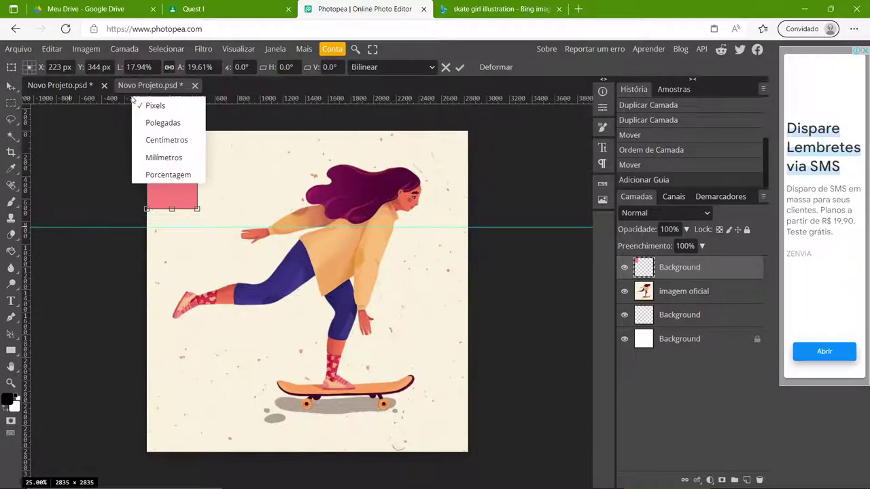
{"action": "left_click", "coordinate": [162, 140]}
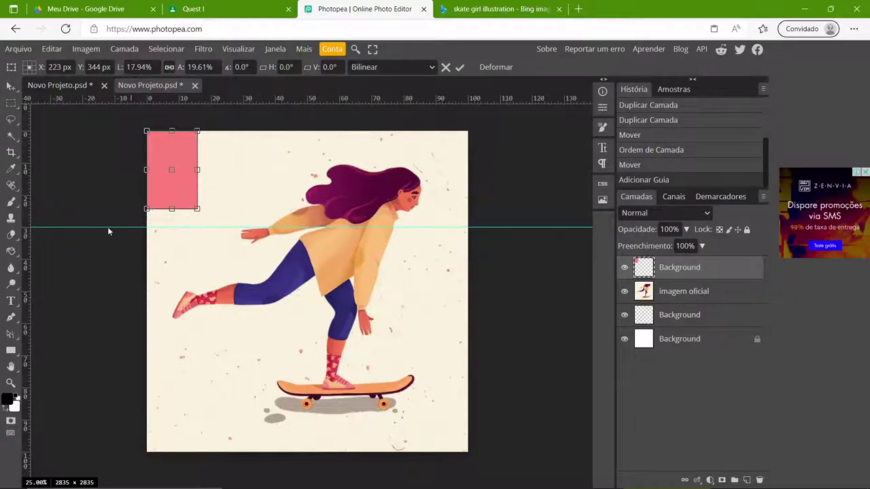
{"action": "left_click_drag", "start_coordinate": [109, 231], "coordinate": [131, 209]}
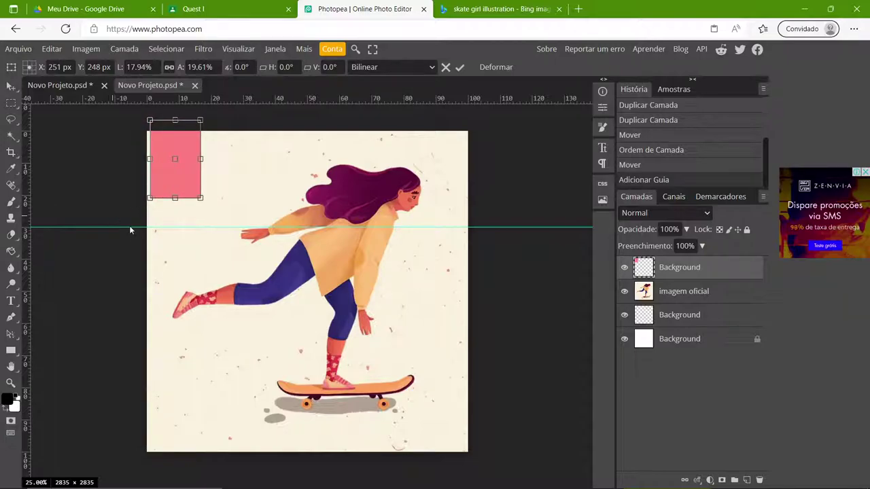
{"action": "key", "text": "Return"}
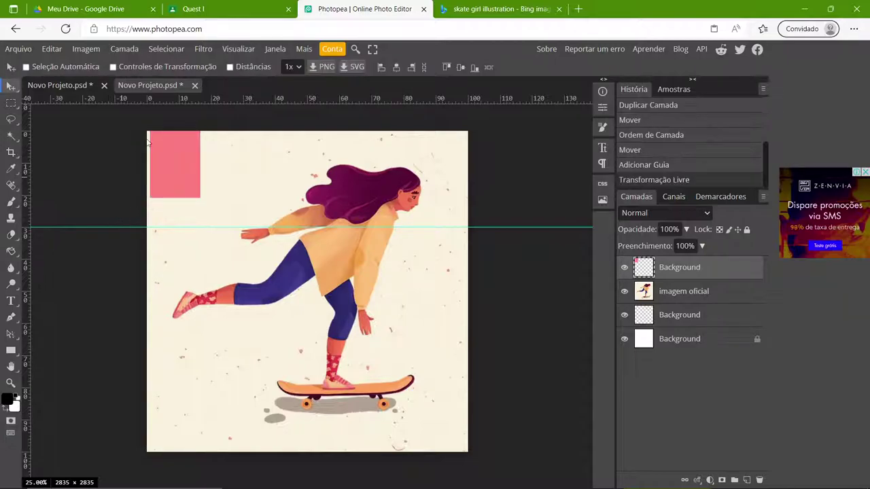
{"action": "mouse_move", "coordinate": [125, 212]}
{"action": "left_mouse_down"}
{"action": "mouse_move", "coordinate": [124, 199]}
{"action": "mouse_move", "coordinate": [123, 226]}
{"action": "left_mouse_up"}
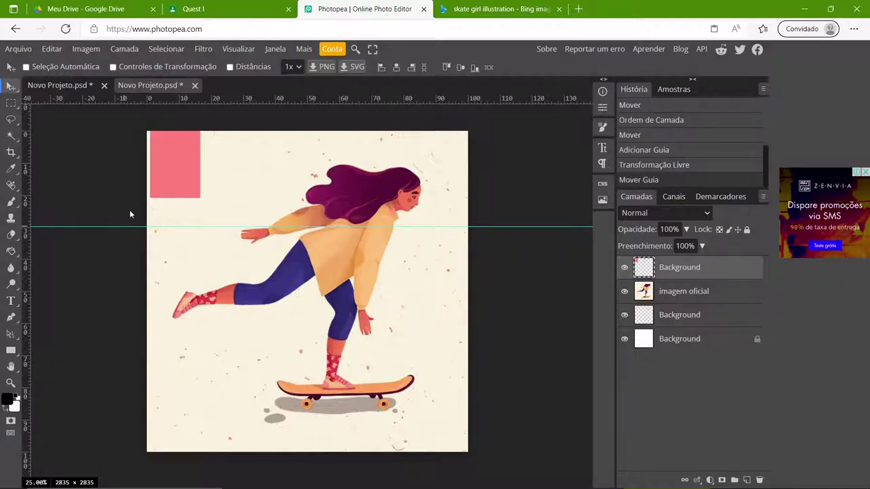
{"action": "left_click_drag", "start_coordinate": [27, 151], "coordinate": [178, 189]}
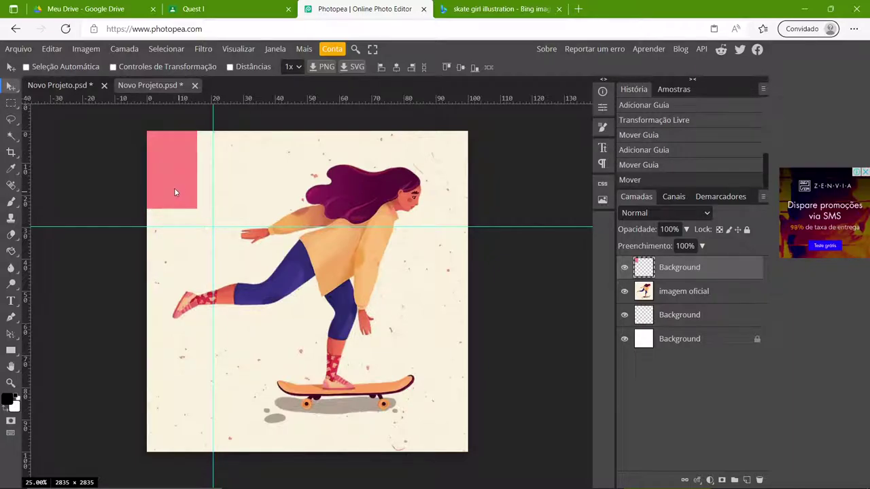
- Stretch the pink rectangle to 20.67 × 29.77 cm so it meets both guides
{"action": "key", "text": "ctrl+alt+t"}
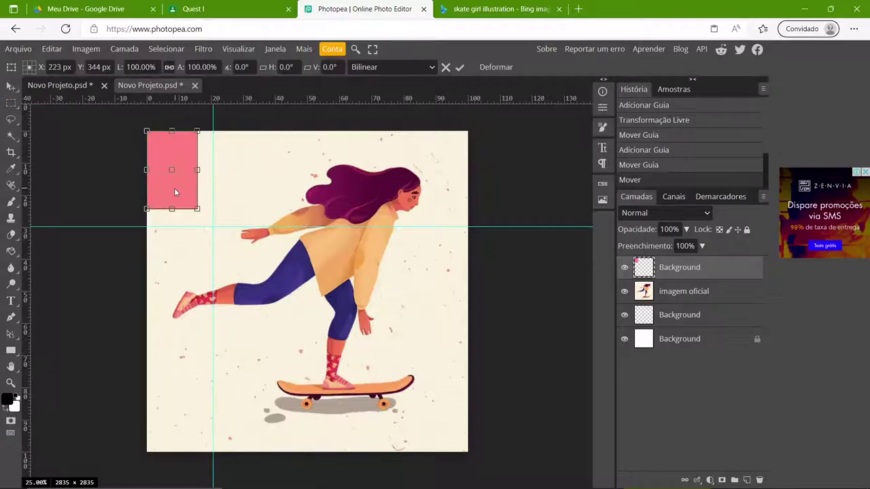
{"action": "left_click_drag", "start_coordinate": [197, 210], "coordinate": [214, 222]}
{"action": "key", "text": "Return"}
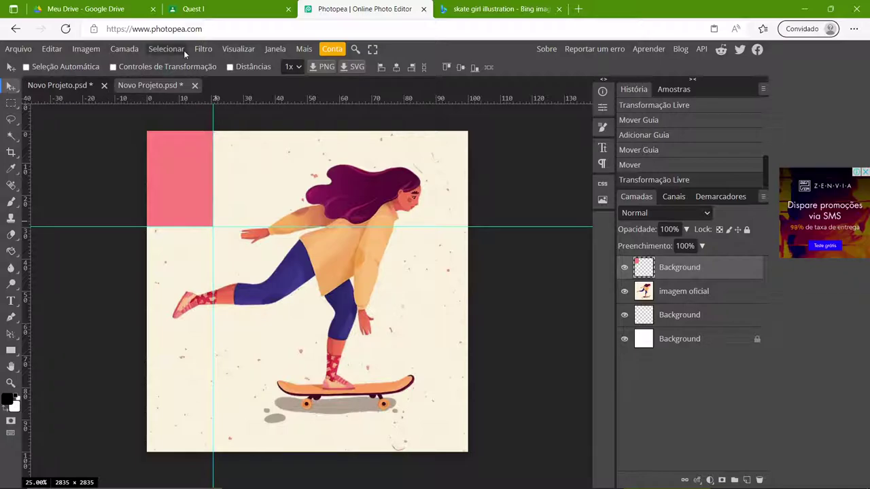
- Hide and then show the rulers around the canvas via the View menu
{"action": "left_click", "coordinate": [235, 49]}
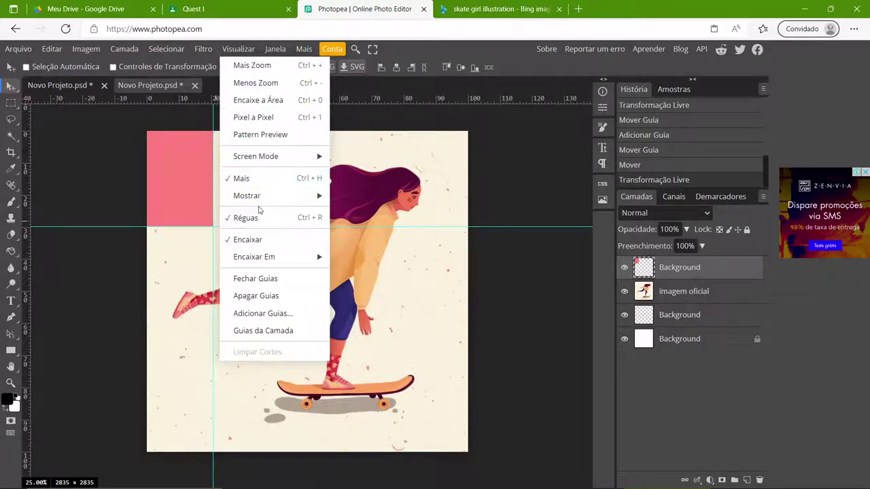
{"action": "left_click", "coordinate": [179, 99]}
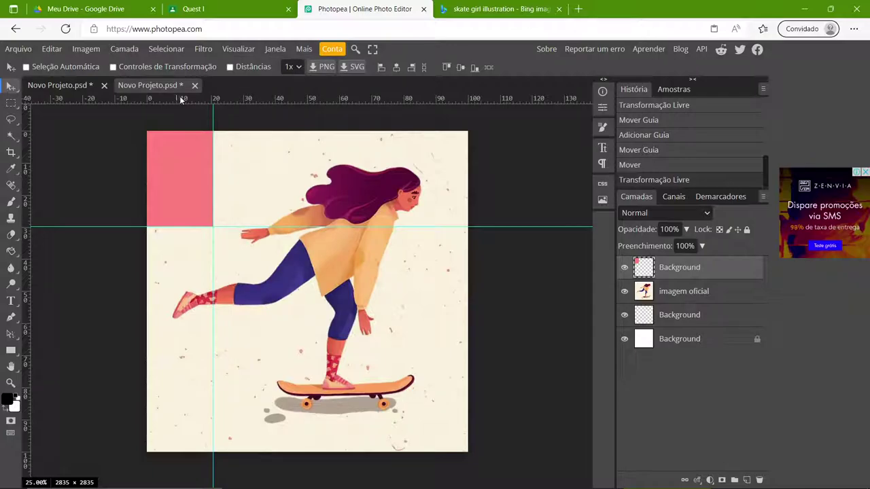
{"action": "left_click", "coordinate": [234, 49]}
{"action": "left_click", "coordinate": [278, 217]}
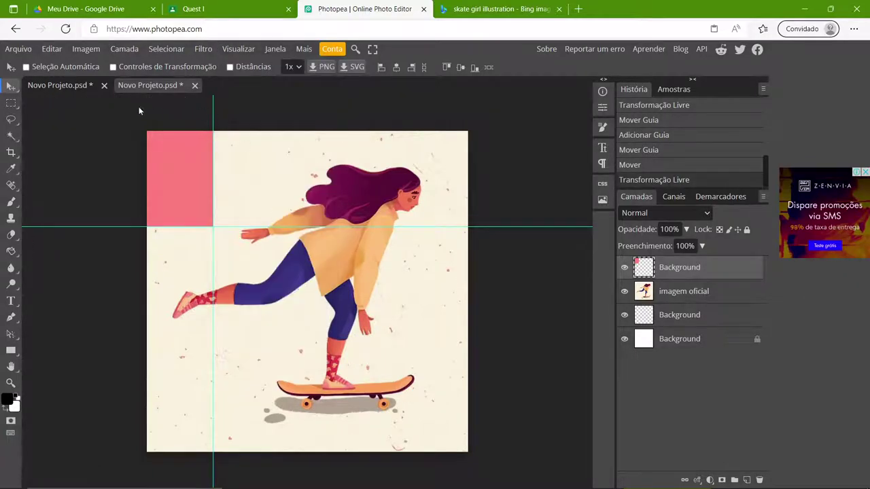
{"action": "left_click", "coordinate": [226, 49]}
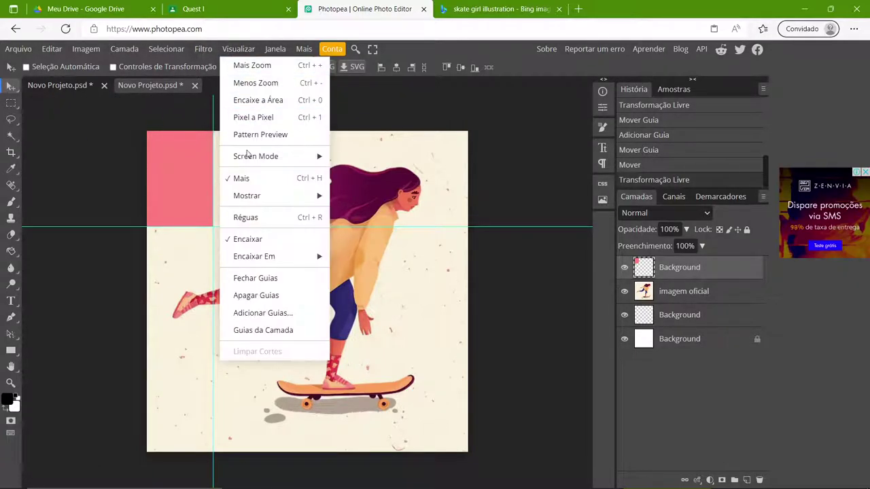
{"action": "left_click", "coordinate": [253, 218]}
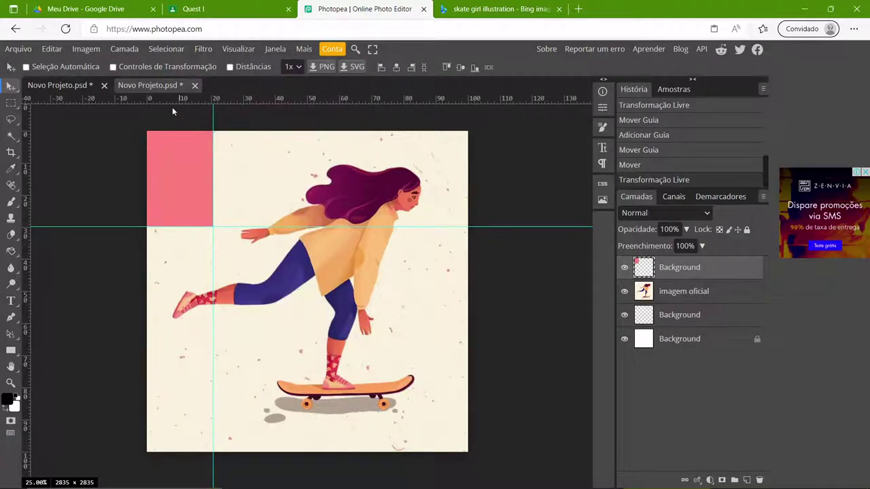
{"action": "mouse_move", "coordinate": [167, 100]}
{"action": "left_mouse_down"}
{"action": "mouse_move", "coordinate": [167, 117]}
{"action": "mouse_move", "coordinate": [171, 98]}
{"action": "left_mouse_up"}
- Keep centimetre ruler units and add a vertical guide at the canvas's 0 cm left edge
{"action": "right_click", "coordinate": [222, 99]}
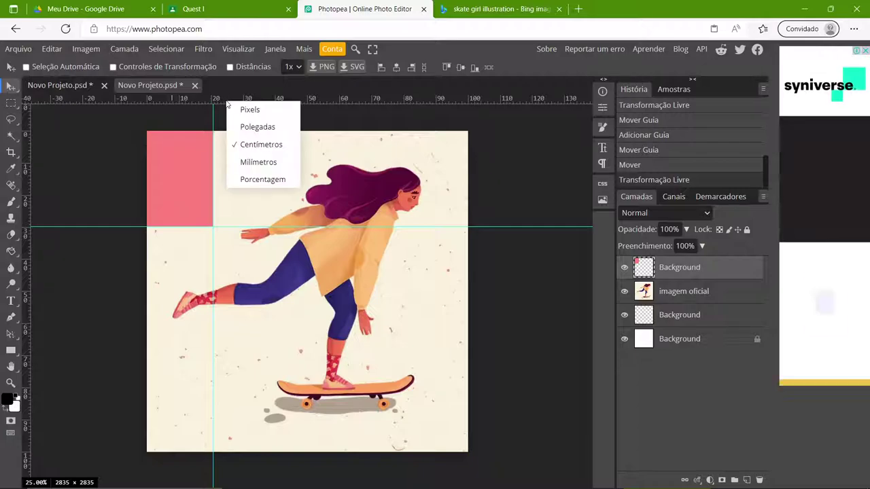
{"action": "left_click", "coordinate": [262, 152]}
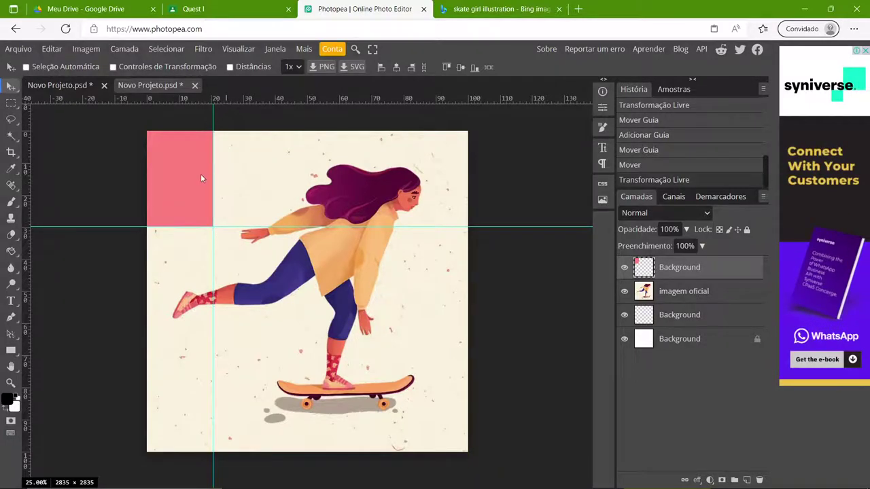
{"action": "left_click_drag", "start_coordinate": [26, 144], "coordinate": [148, 146]}
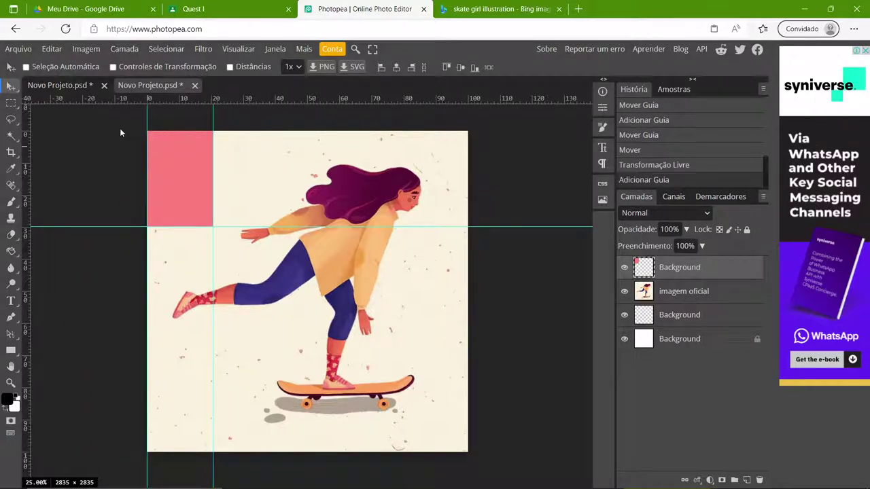
- Add top guides and slide the pink rectangle right to place vertical guides at its edge and the canvas edge
{"action": "left_click_drag", "start_coordinate": [126, 101], "coordinate": [129, 131]}
{"action": "left_click_drag", "start_coordinate": [178, 155], "coordinate": [249, 156]}
{"action": "left_click_drag", "start_coordinate": [28, 168], "coordinate": [392, 170]}
{"action": "left_click_drag", "start_coordinate": [30, 175], "coordinate": [412, 177]}
{"action": "left_click_drag", "start_coordinate": [32, 201], "coordinate": [467, 202]}
- Step the pink rectangle down row by row adding horizontal guides, then delete its layer
{"action": "left_click_drag", "start_coordinate": [383, 179], "coordinate": [380, 268]}
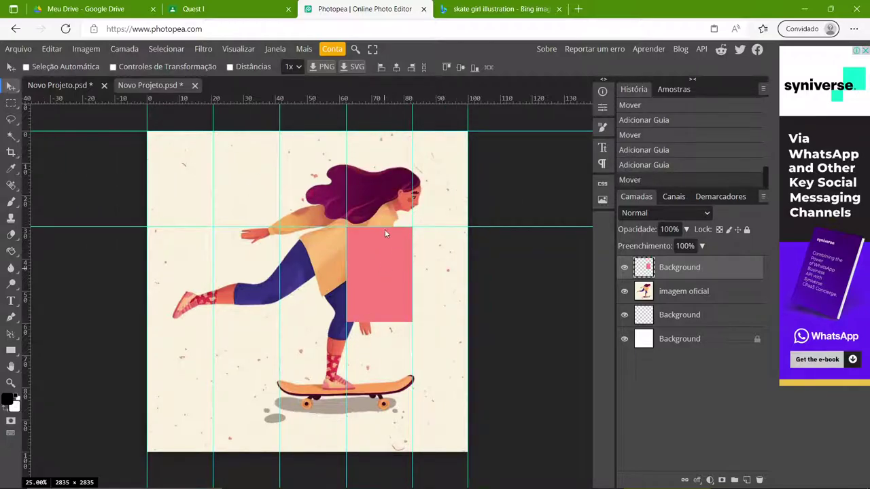
{"action": "left_click_drag", "start_coordinate": [372, 102], "coordinate": [390, 325]}
{"action": "left_click_drag", "start_coordinate": [390, 255], "coordinate": [390, 333]}
{"action": "left_click_drag", "start_coordinate": [378, 103], "coordinate": [396, 418]}
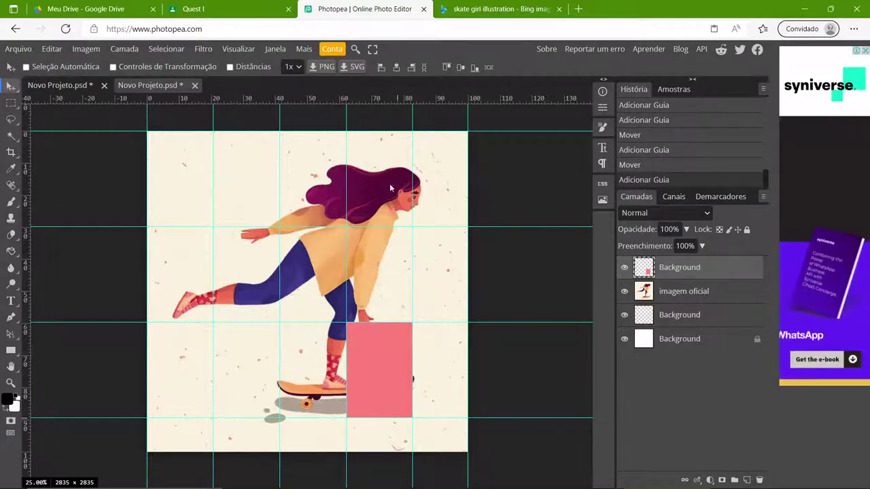
{"action": "left_click_drag", "start_coordinate": [379, 102], "coordinate": [406, 455]}
{"action": "left_click_drag", "start_coordinate": [378, 368], "coordinate": [226, 293]}
{"action": "key", "text": "Delete"}
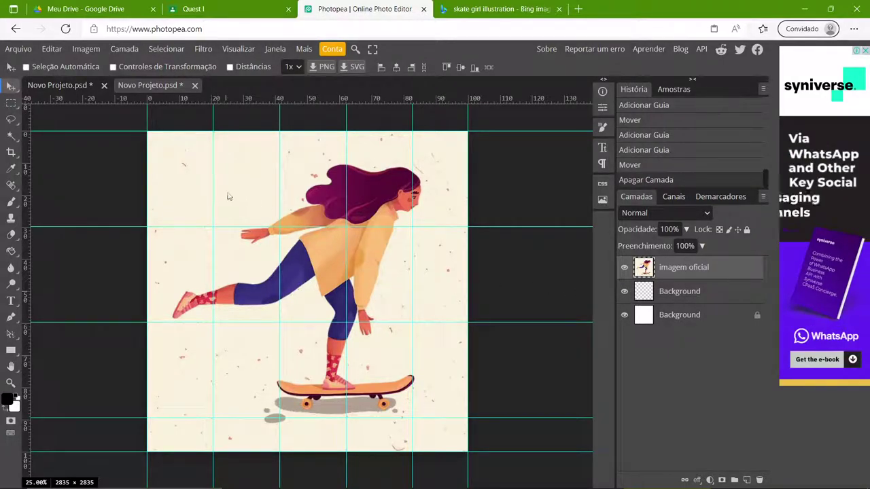
- Repaint the pink A4 Background white with the Paint Bucket
{"action": "left_click", "coordinate": [84, 87]}
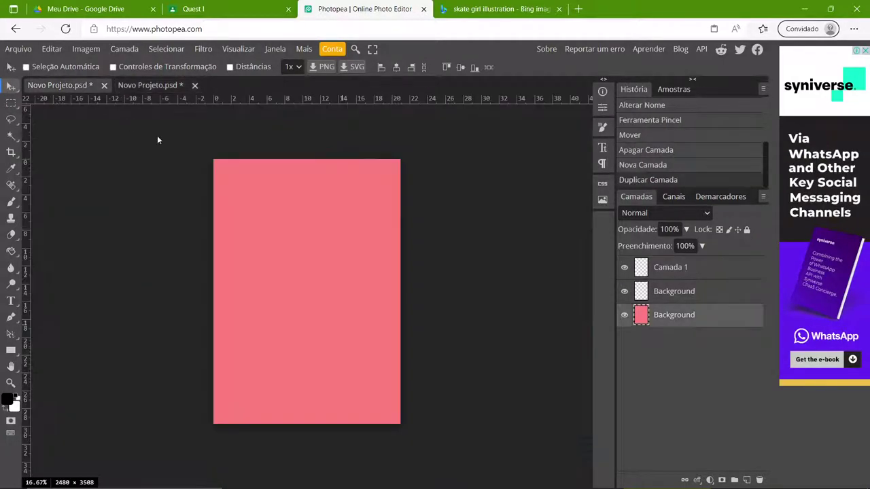
{"action": "key", "text": "x"}
{"action": "key", "text": "g"}
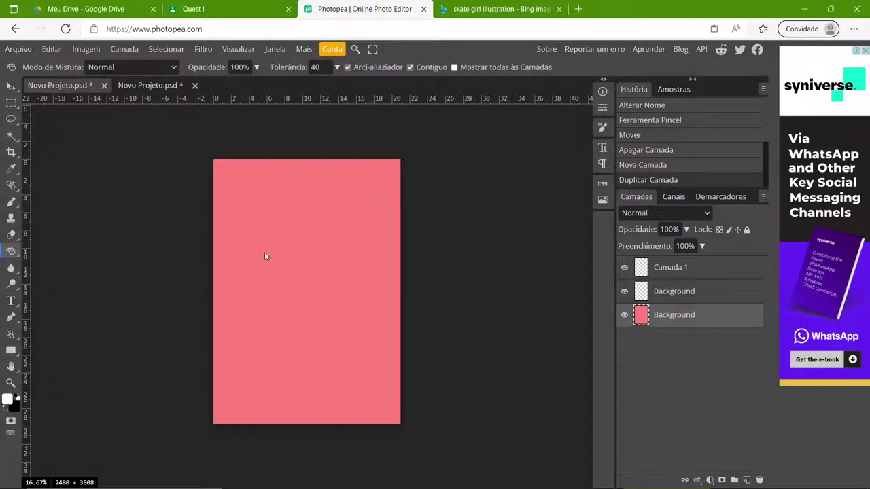
{"action": "left_click", "coordinate": [264, 251]}
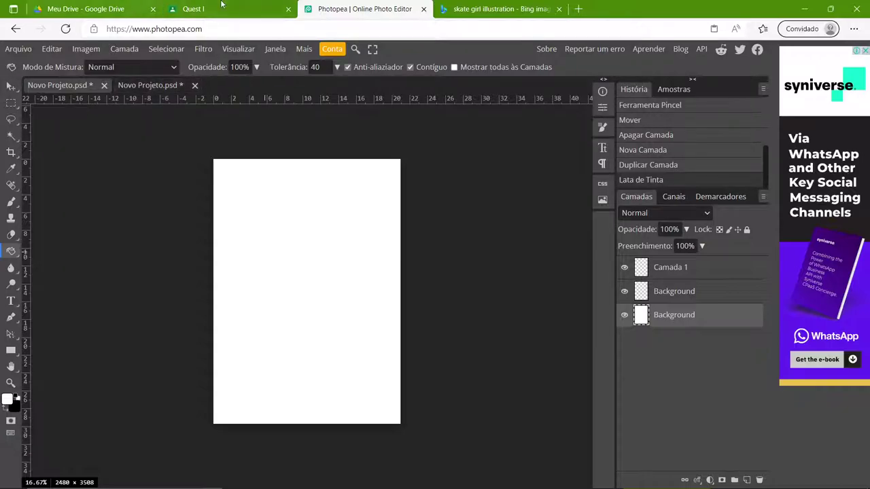
{"action": "left_click", "coordinate": [803, 8]}
- Make a new desktop folder 'Projetoque estoufazendo' via Novo > Pasta, then bring Photopea back
{"action": "right_click", "coordinate": [350, 145]}
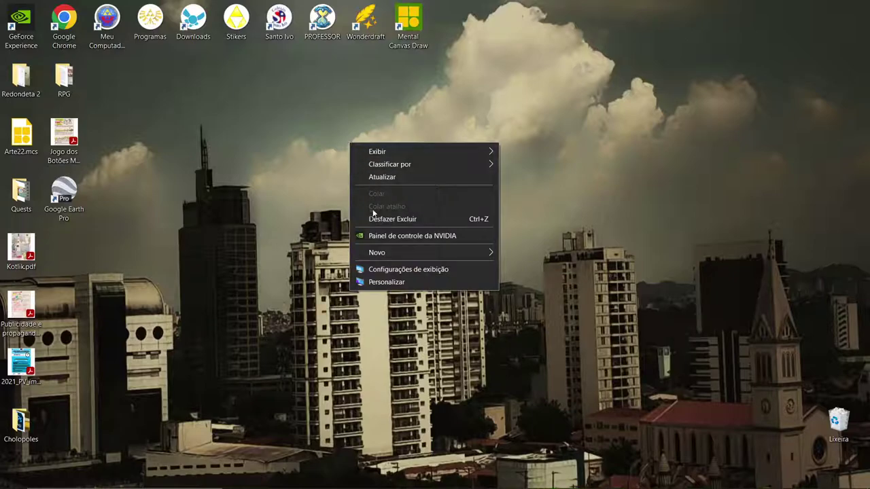
{"action": "mouse_move", "coordinate": [382, 250]}
{"action": "left_click", "coordinate": [523, 254]}
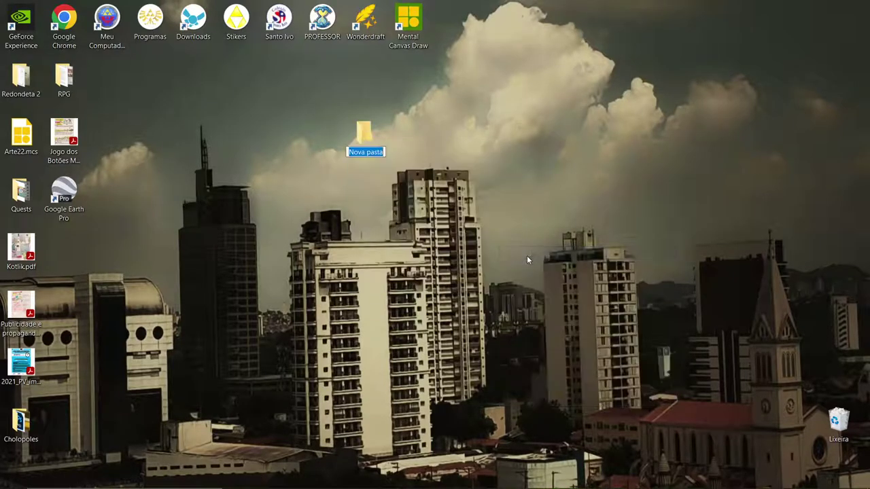
{"action": "type", "text": "Pro"}
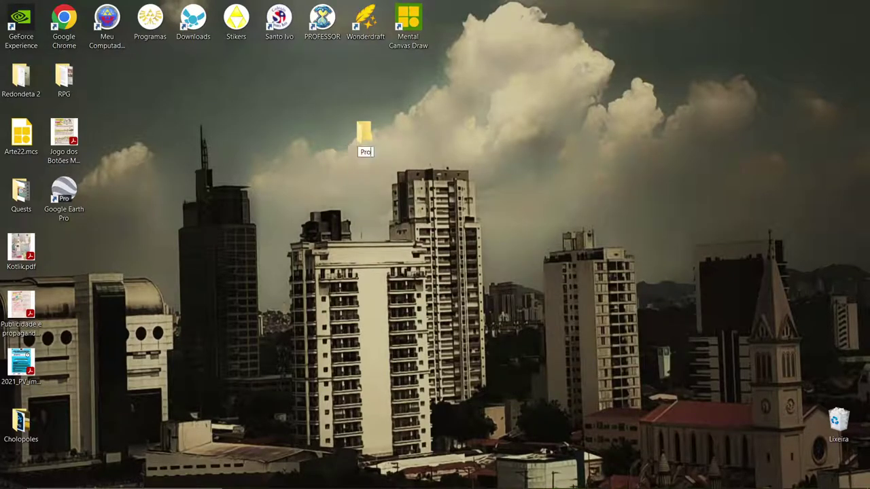
{"action": "type", "text": "jetoque e"}
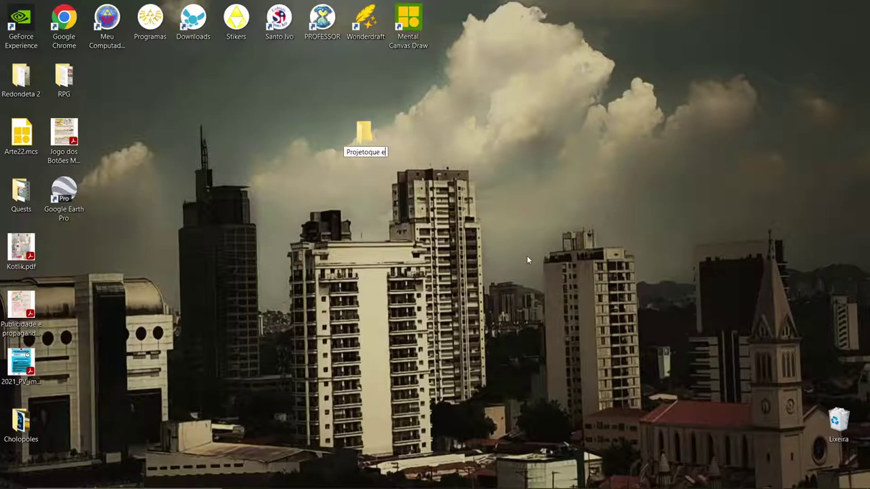
{"action": "type", "text": "stoufazendo"}
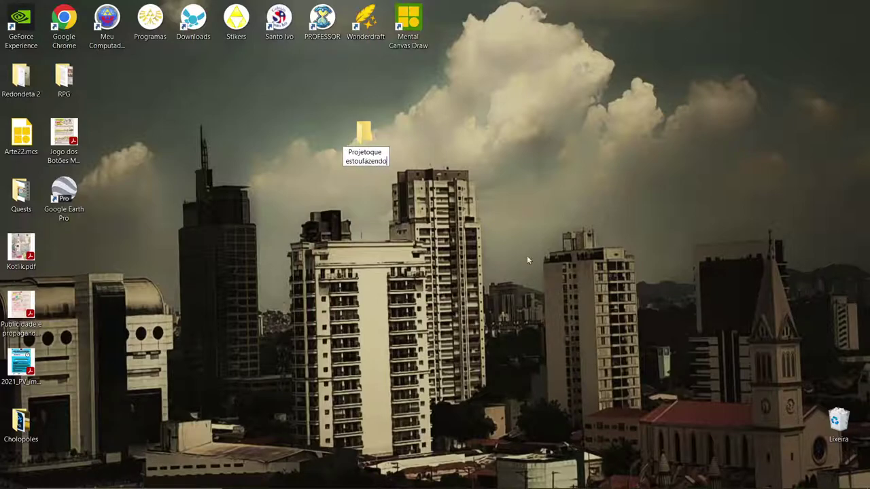
{"action": "key", "text": "Return"}
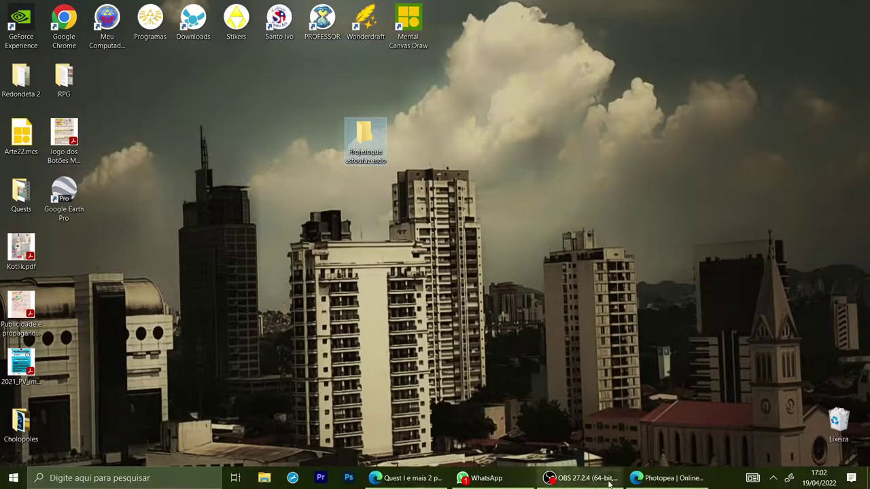
{"action": "left_click", "coordinate": [663, 480]}
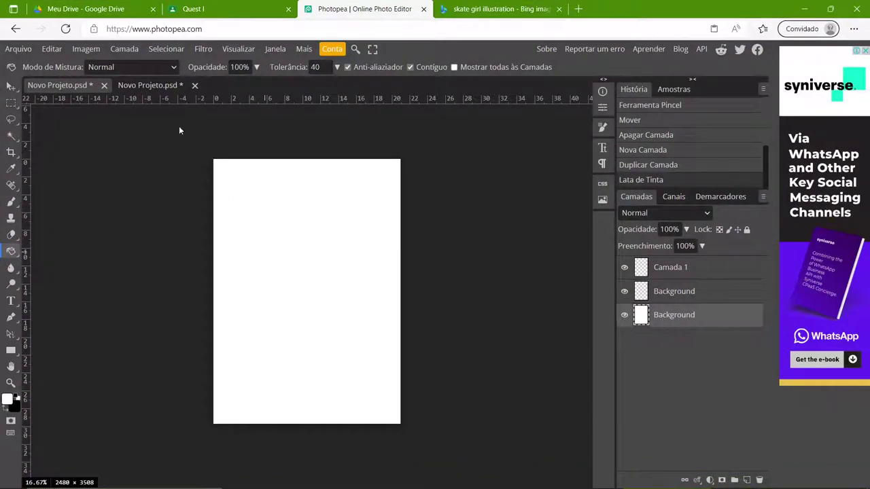
{"action": "left_click", "coordinate": [155, 87]}
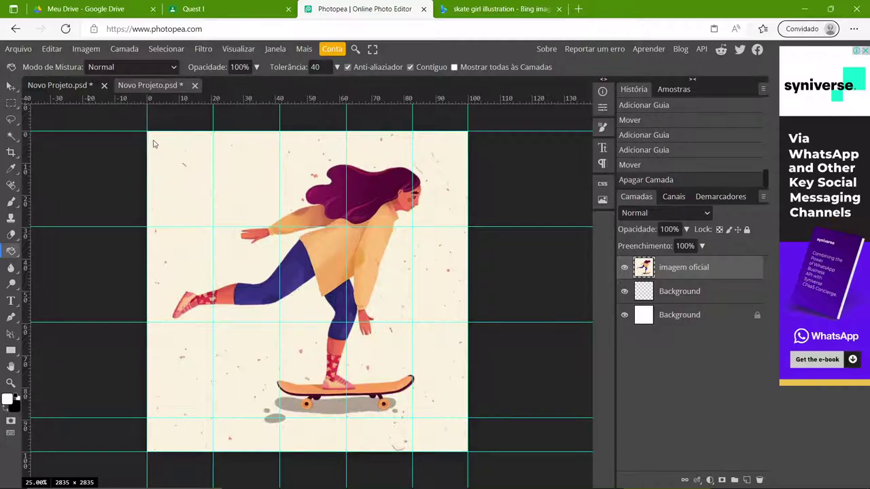
{"action": "scroll", "coordinate": [188, 270], "scroll_direction": "up", "scroll_amount": 3}
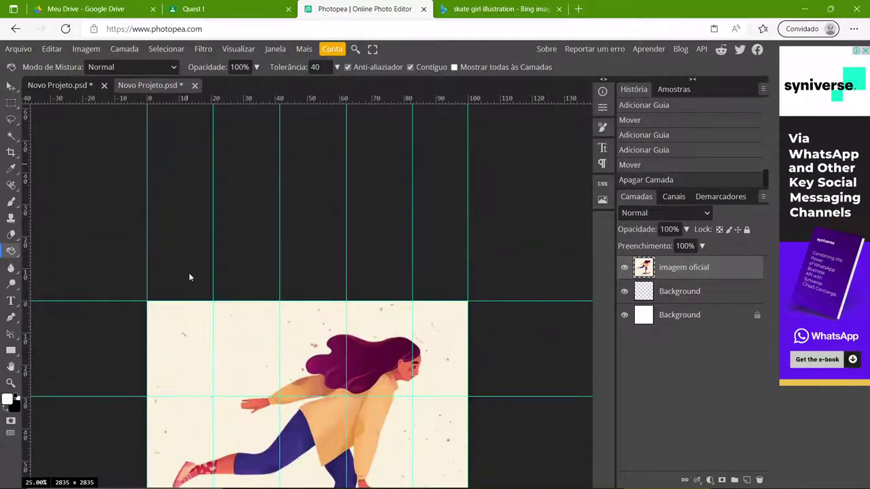
{"action": "scroll", "coordinate": [194, 268], "scroll_direction": "down", "scroll_amount": 2}
{"action": "scroll", "coordinate": [193, 237], "scroll_direction": "up", "scroll_amount": 2}
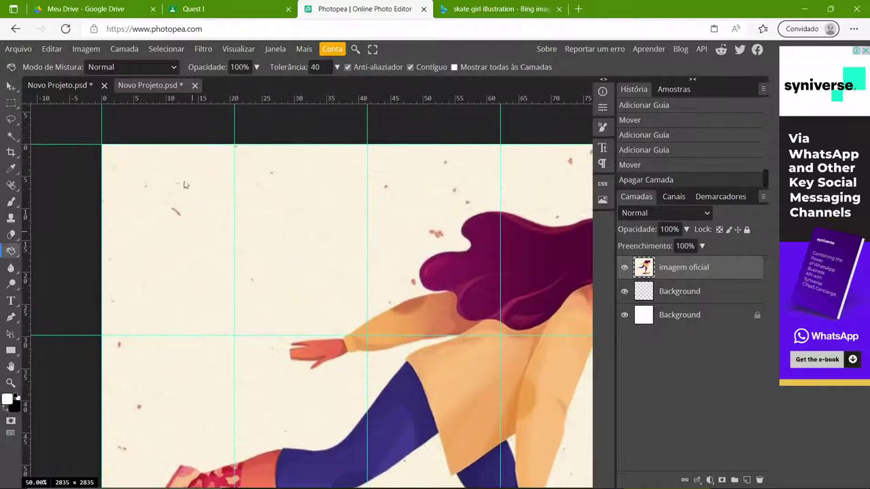
{"action": "scroll", "coordinate": [170, 235], "scroll_direction": "down", "scroll_amount": 2}
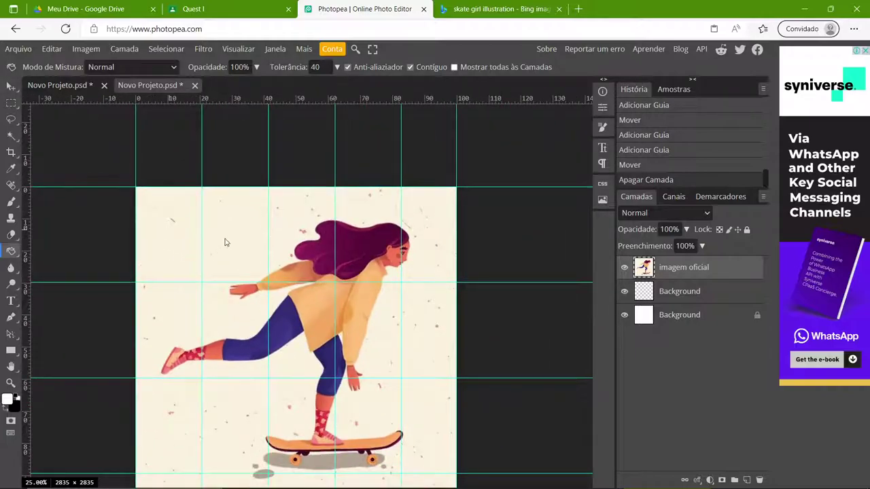
{"action": "scroll", "coordinate": [247, 250], "scroll_direction": "up", "scroll_amount": 7}
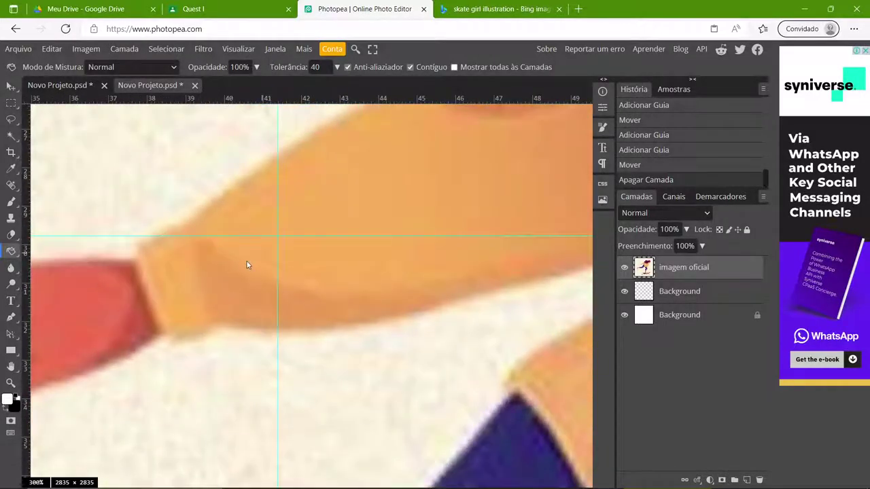
{"action": "scroll", "coordinate": [246, 265], "scroll_direction": "down", "scroll_amount": 6}
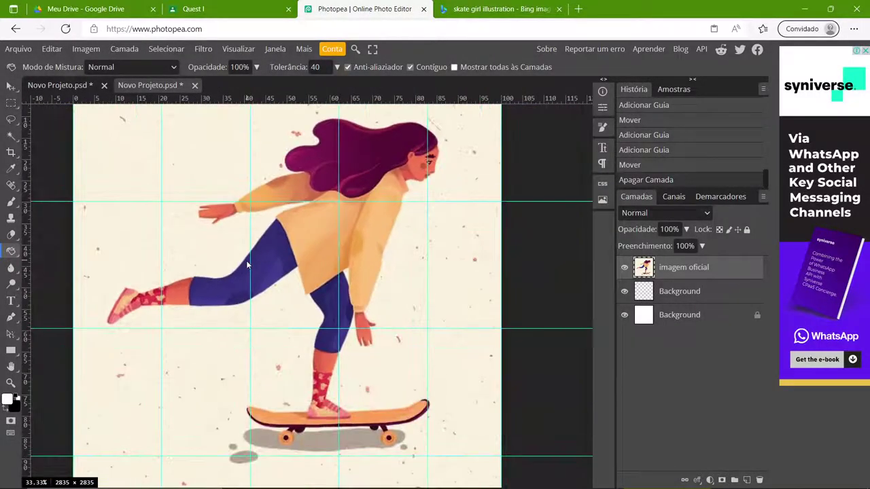
{"action": "scroll", "coordinate": [234, 292], "scroll_direction": "down", "scroll_amount": 2}
{"action": "scroll", "coordinate": [238, 296], "scroll_direction": "up", "scroll_amount": 8}
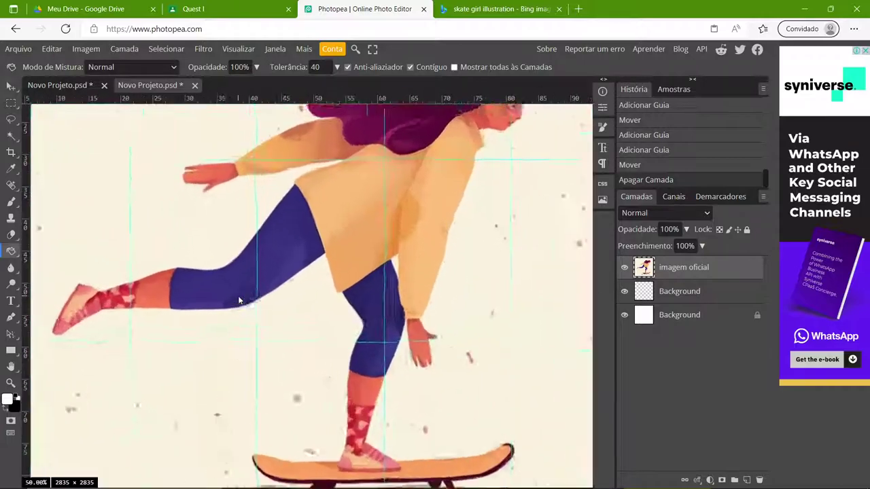
{"action": "scroll", "coordinate": [239, 298], "scroll_direction": "down", "scroll_amount": 6}
{"action": "key", "text": "z"}
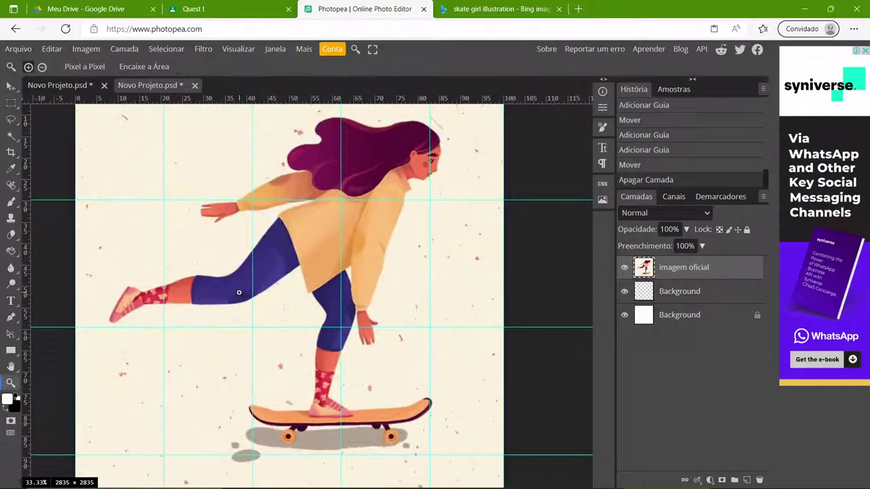
{"action": "scroll", "coordinate": [238, 292], "scroll_direction": "up", "scroll_amount": 3}
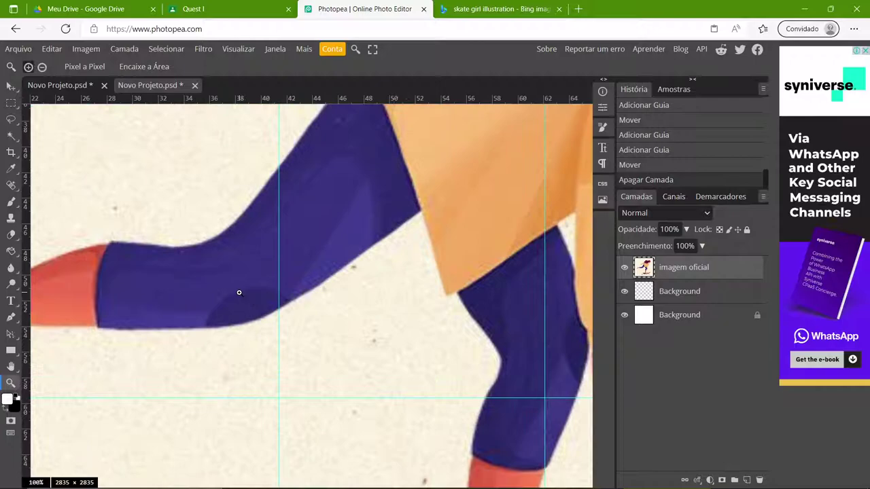
{"action": "scroll", "coordinate": [239, 292], "scroll_direction": "down", "scroll_amount": 4}
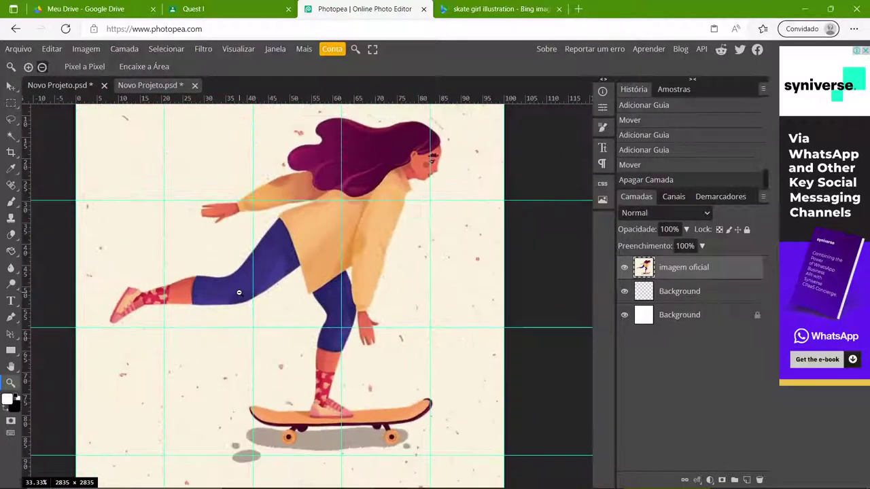
{"action": "scroll", "coordinate": [238, 292], "scroll_direction": "up", "scroll_amount": 6}
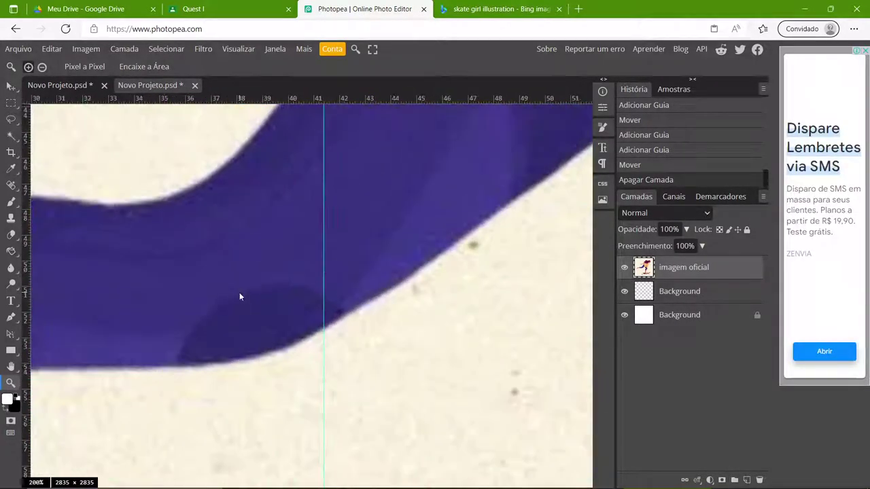
{"action": "scroll", "coordinate": [238, 292], "scroll_direction": "down", "scroll_amount": 6}
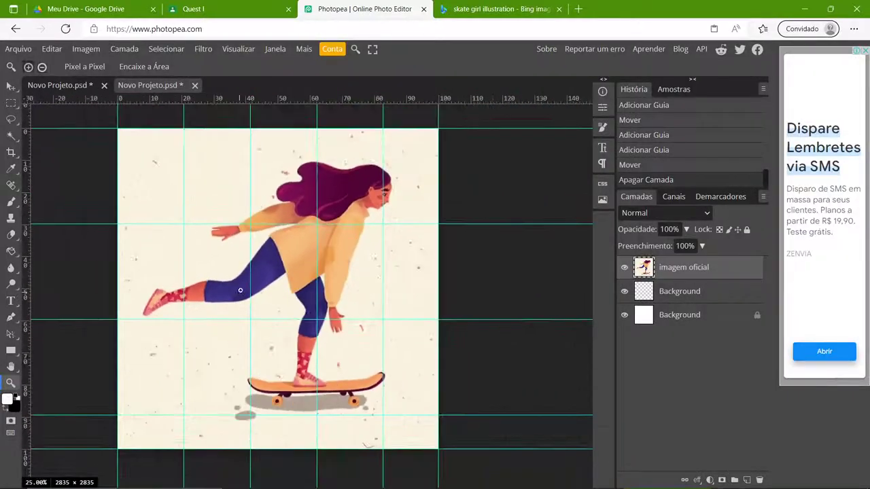
{"action": "scroll", "coordinate": [229, 213], "scroll_direction": "up", "scroll_amount": 7}
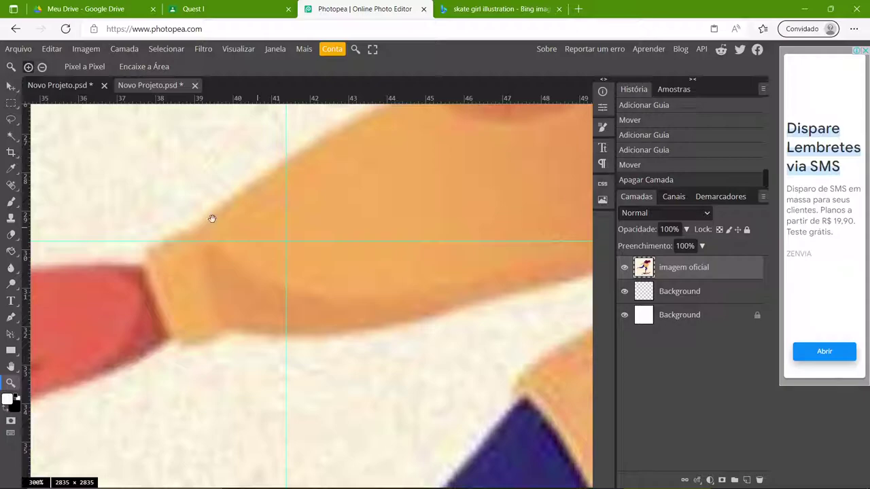
{"action": "left_click_drag", "start_coordinate": [267, 226], "coordinate": [368, 303]}
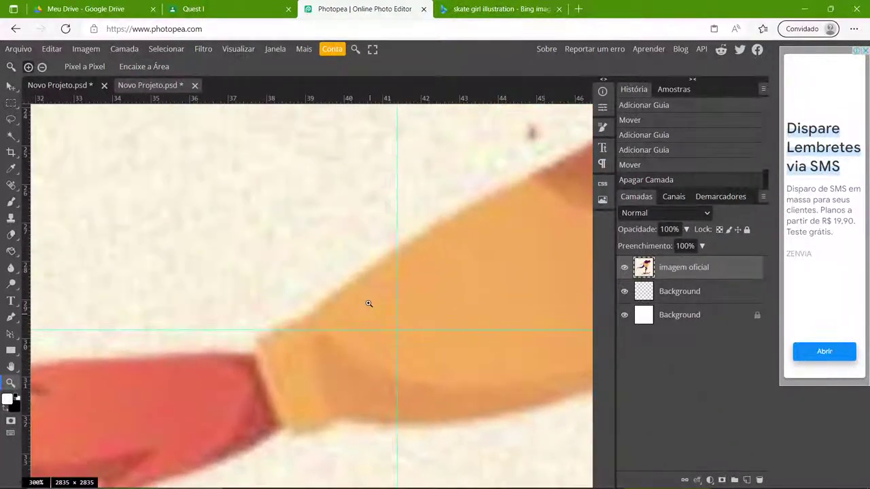
{"action": "scroll", "coordinate": [369, 303], "scroll_direction": "down", "scroll_amount": 12}
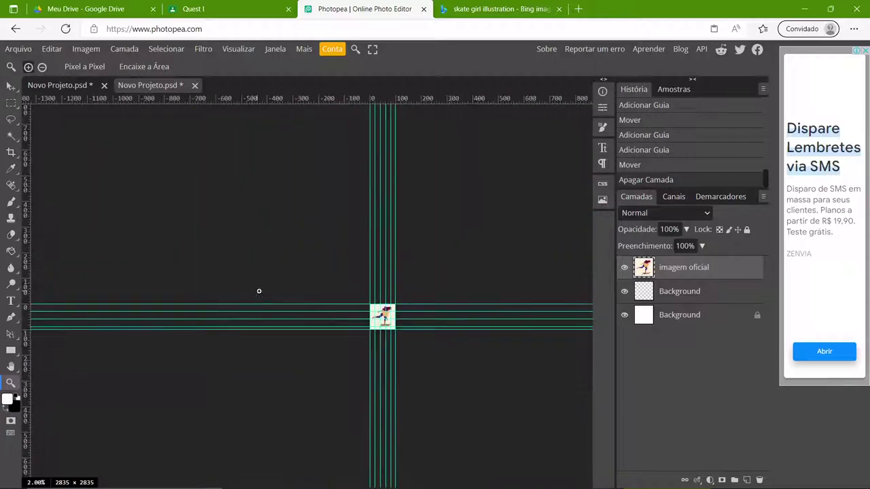
{"action": "scroll", "coordinate": [372, 311], "scroll_direction": "up", "scroll_amount": 3}
{"action": "left_click_drag", "start_coordinate": [335, 308], "coordinate": [233, 332]}
{"action": "scroll", "coordinate": [245, 376], "scroll_direction": "up", "scroll_amount": 10}
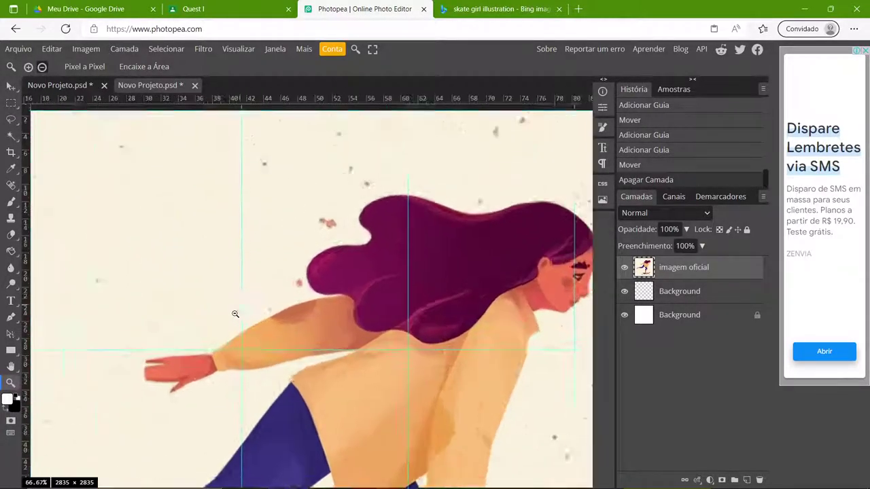
{"action": "scroll", "coordinate": [274, 365], "scroll_direction": "down", "scroll_amount": 5}
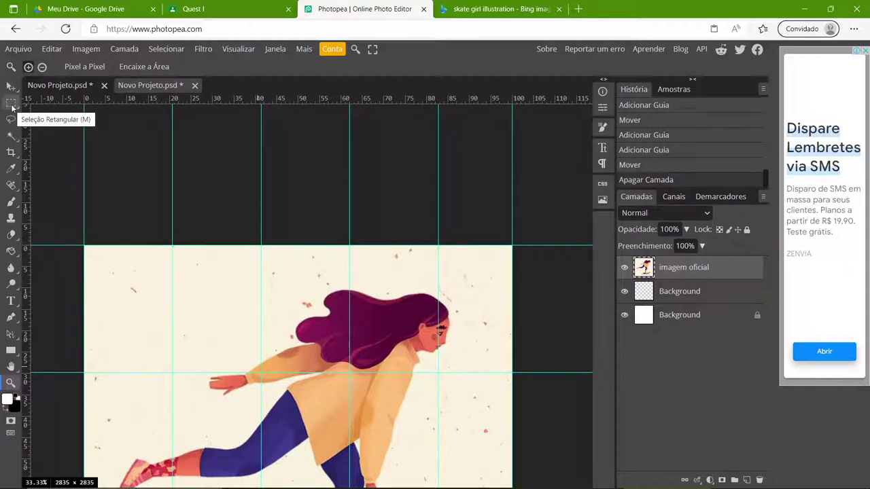
- Try the Lasso, Magic Wand, Eyedropper, Brush, Clone Stamp, Eraser and Paint Bucket tools, ending on Rectangular Marquee
{"action": "left_click", "coordinate": [12, 106]}
{"action": "right_click", "coordinate": [12, 104]}
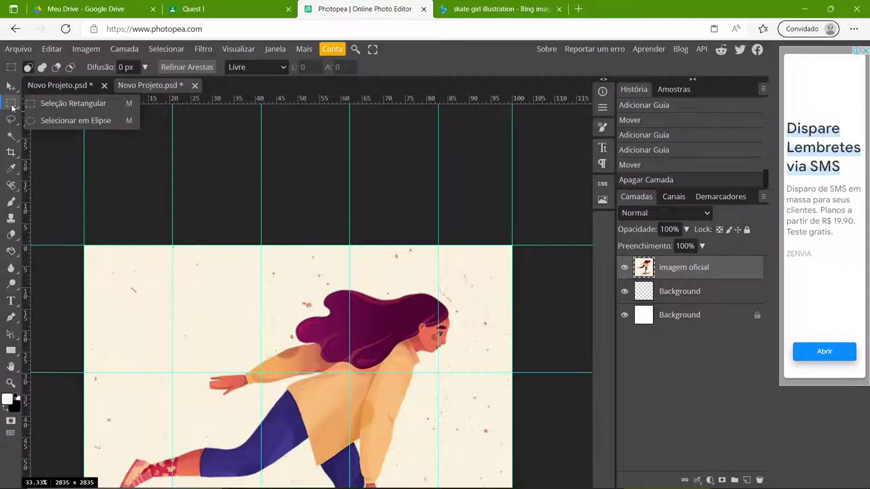
{"action": "left_click", "coordinate": [59, 103]}
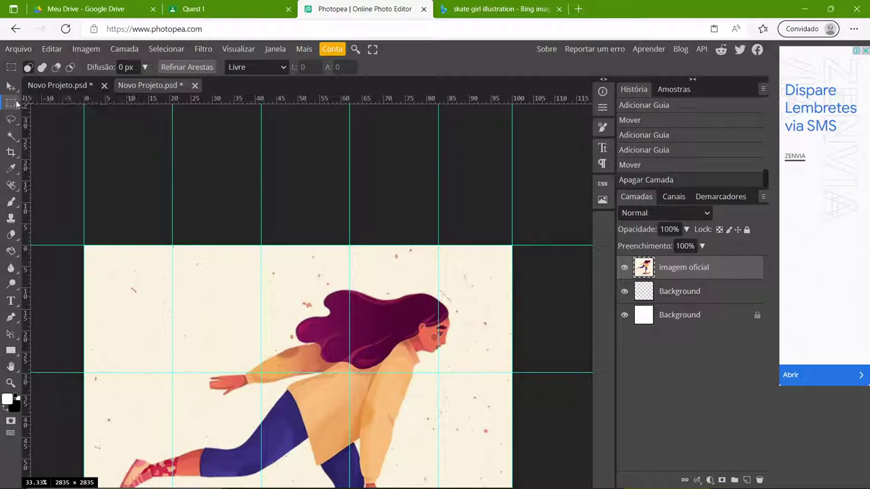
{"action": "left_click", "coordinate": [15, 121]}
{"action": "left_click", "coordinate": [11, 136]}
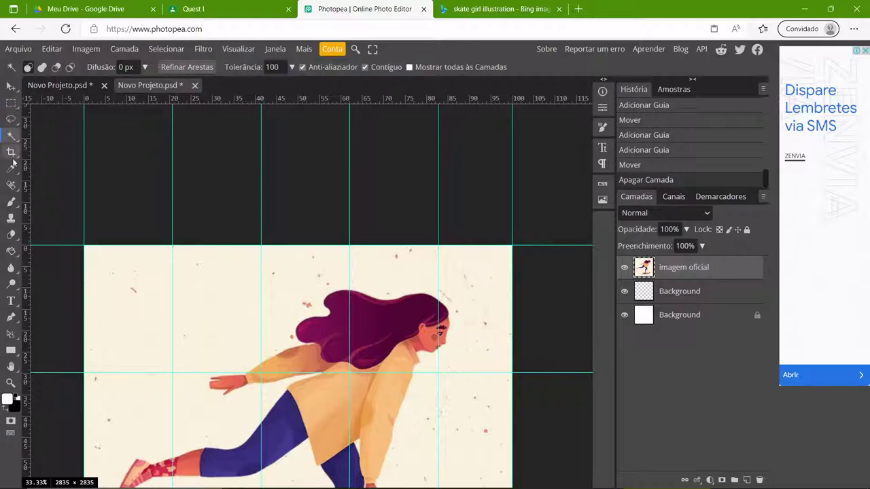
{"action": "left_click", "coordinate": [12, 169]}
{"action": "left_click", "coordinate": [11, 201]}
{"action": "left_click", "coordinate": [11, 217]}
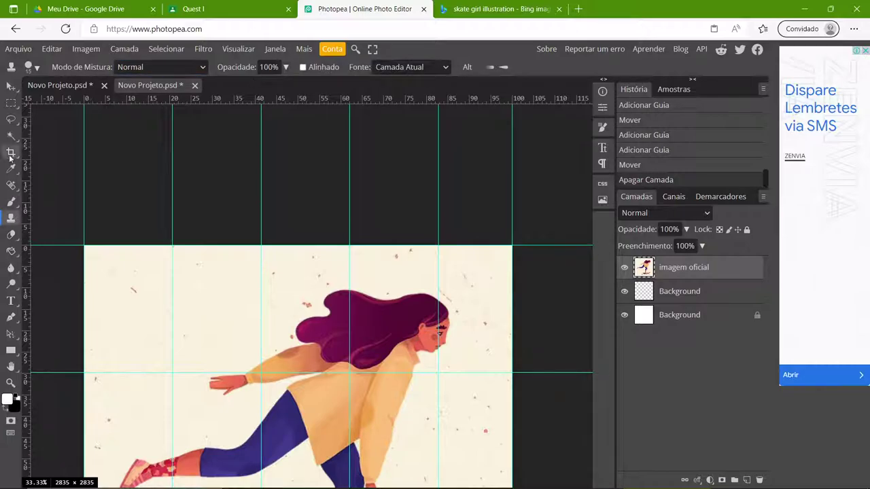
{"action": "left_click", "coordinate": [11, 203]}
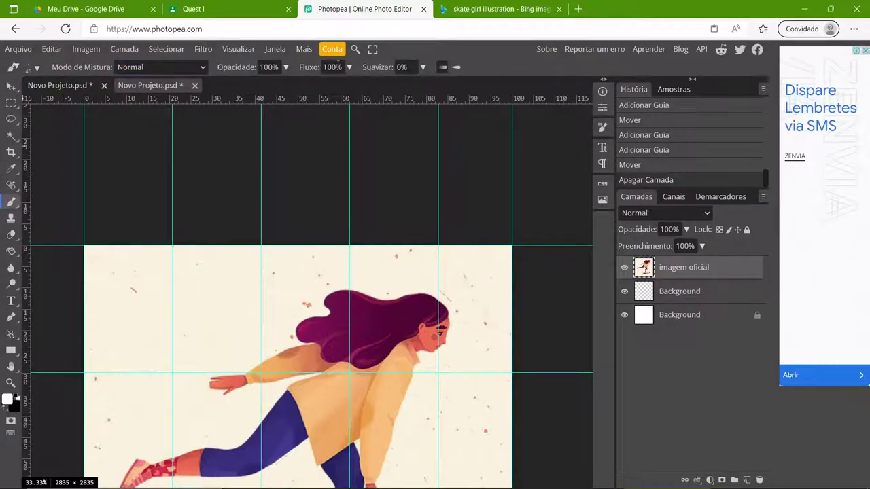
{"action": "left_click", "coordinate": [11, 234]}
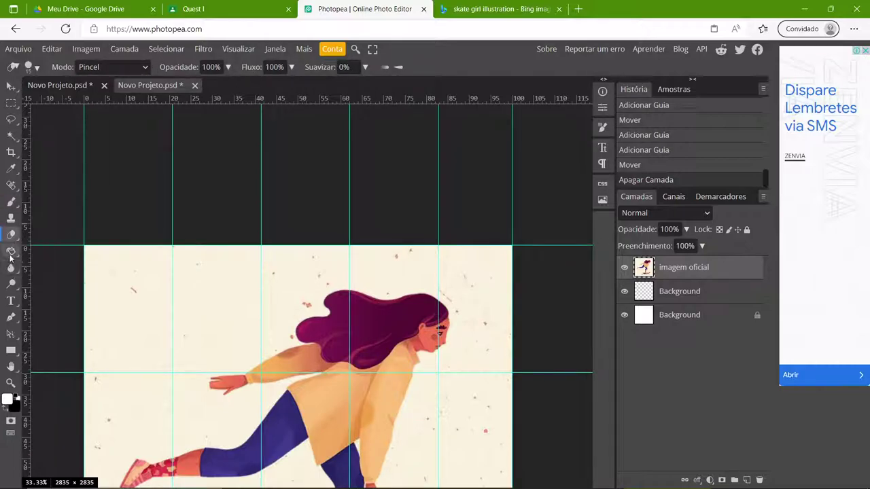
{"action": "left_click", "coordinate": [11, 251]}
{"action": "left_click", "coordinate": [11, 102]}
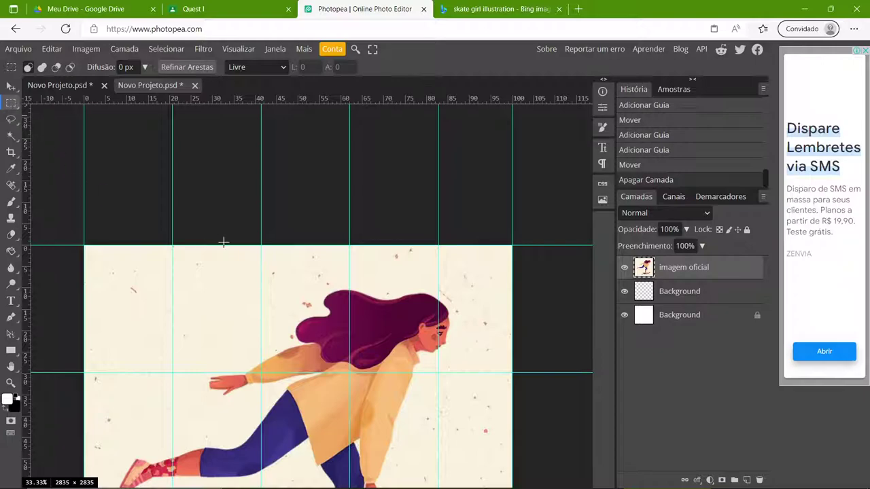
- Draw a rectangular selection around the top-row second grid cell with 'imagem oficial' as the active layer
{"action": "left_click_drag", "start_coordinate": [173, 243], "coordinate": [260, 370]}
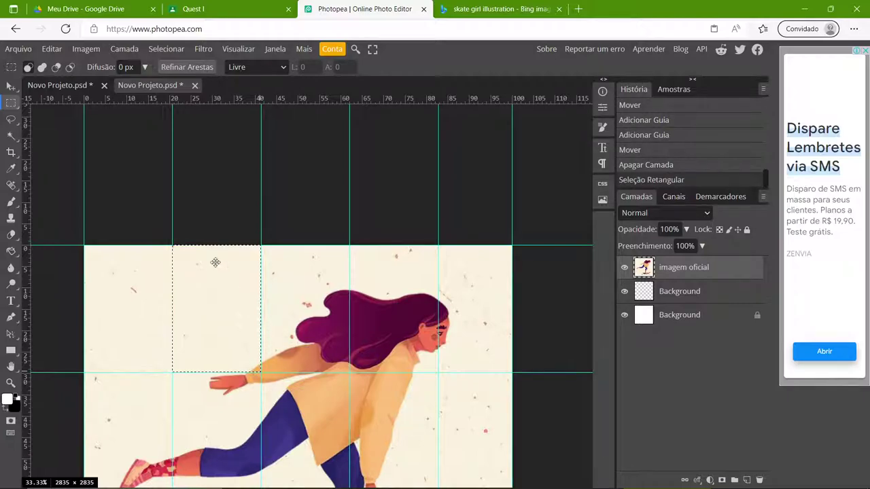
{"action": "scroll", "coordinate": [165, 294], "scroll_direction": "up", "scroll_amount": 3}
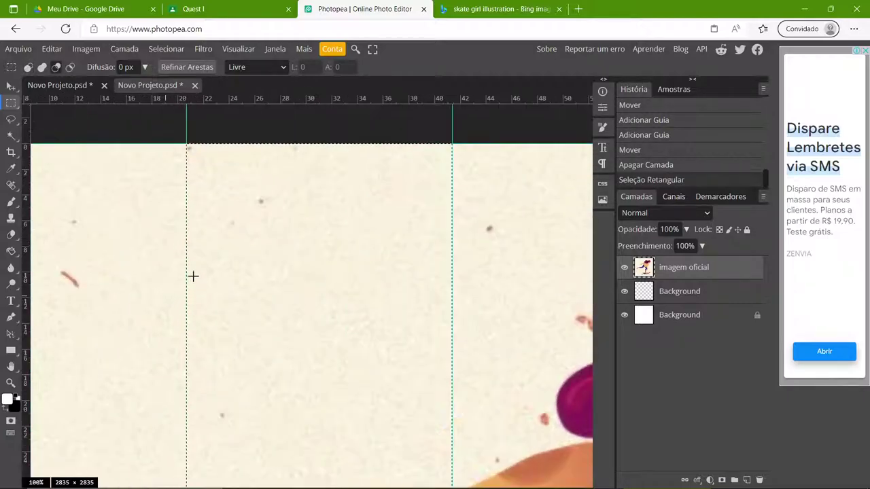
{"action": "scroll", "coordinate": [210, 339], "scroll_direction": "down", "scroll_amount": 2}
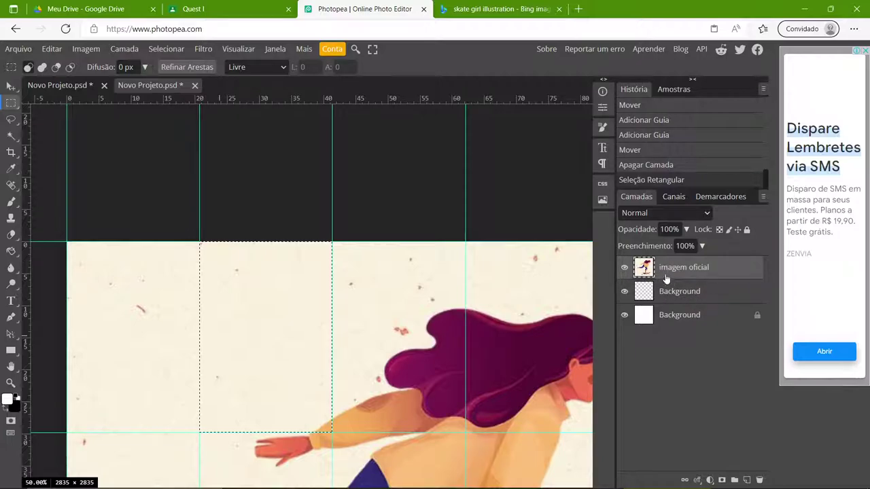
{"action": "left_click", "coordinate": [694, 291]}
{"action": "left_click", "coordinate": [695, 272]}
{"action": "left_click", "coordinate": [672, 317]}
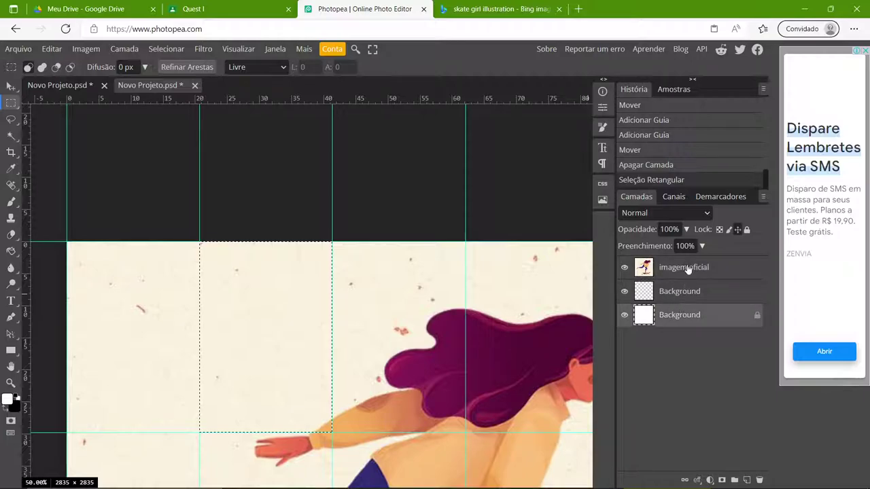
{"action": "left_click", "coordinate": [687, 269]}
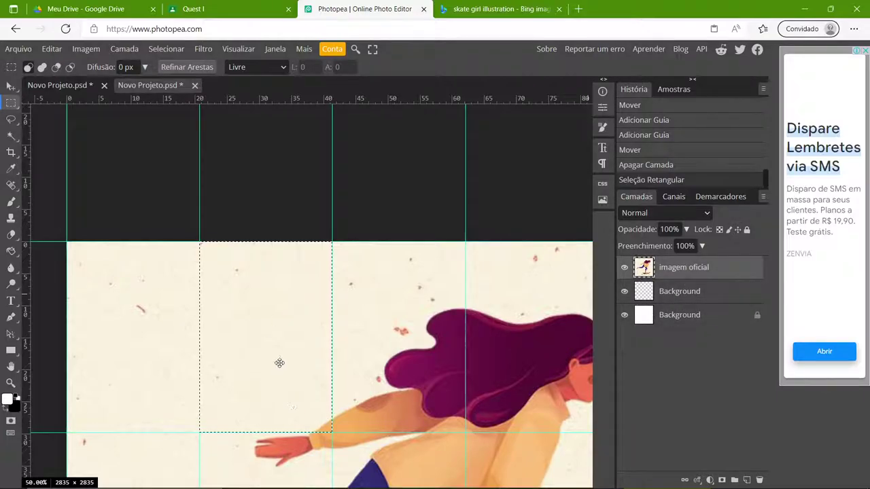
- Paste the cell into the white A4 document as 'Camada 2' and stretch it to cover the page
{"action": "left_click", "coordinate": [76, 86]}
{"action": "key", "text": "ctrl+v"}
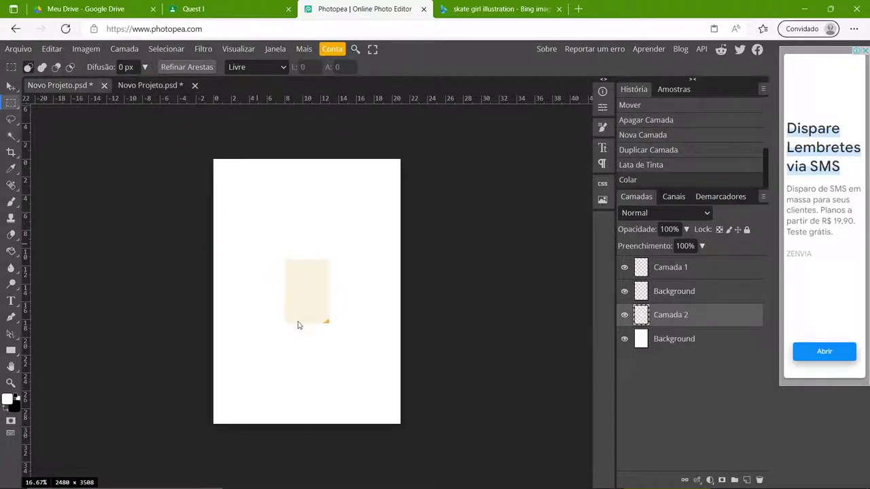
{"action": "key", "text": "ctrl+t"}
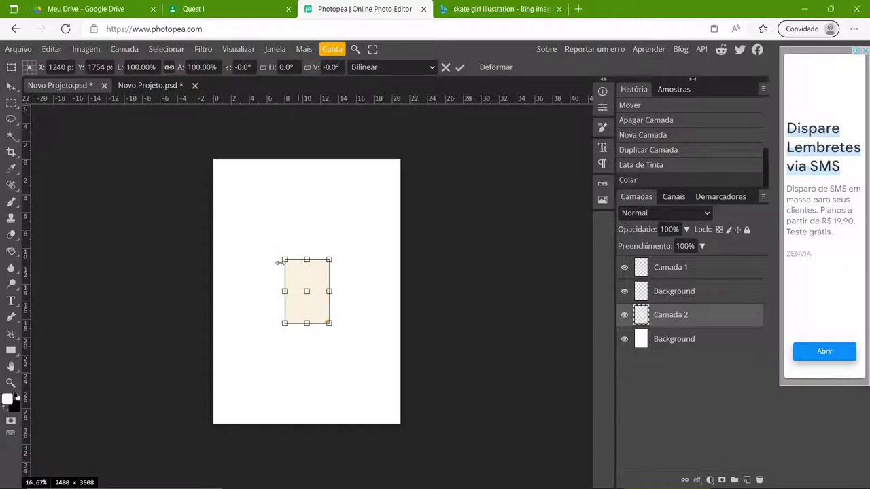
{"action": "left_click_drag", "start_coordinate": [280, 262], "coordinate": [213, 157]}
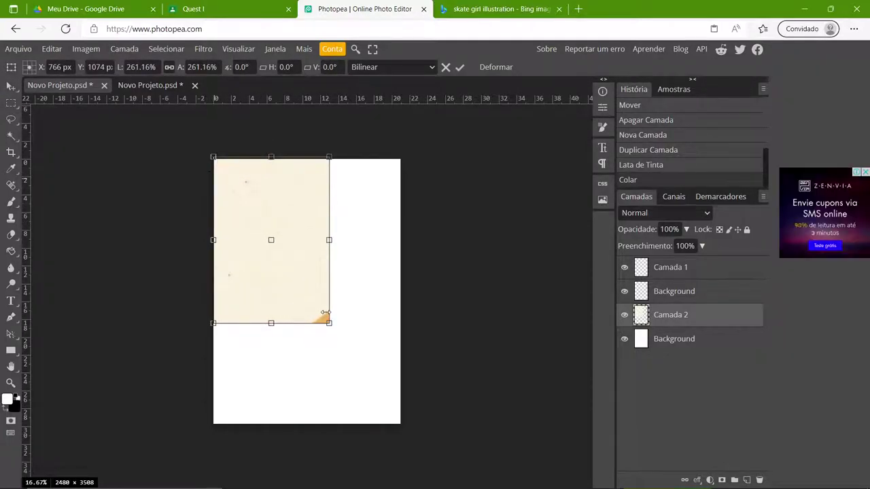
{"action": "left_click_drag", "start_coordinate": [328, 321], "coordinate": [401, 424]}
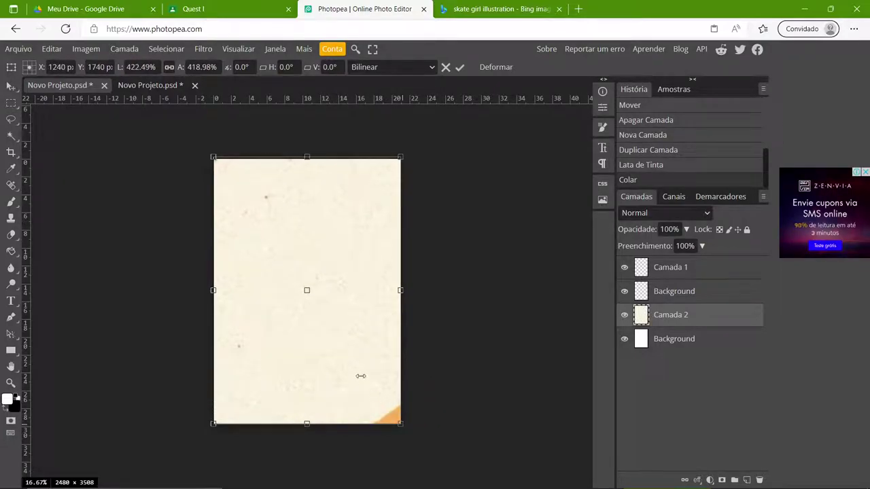
{"action": "key", "text": "Return"}
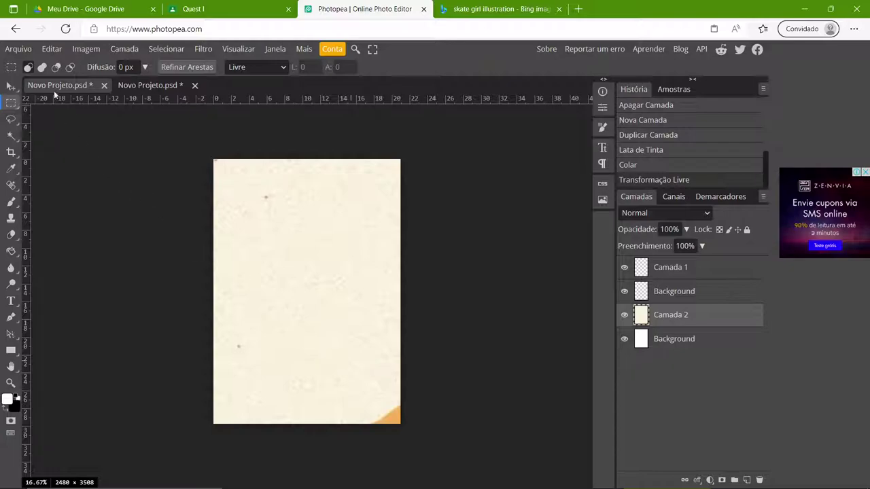
{"action": "left_click", "coordinate": [18, 49]}
{"action": "mouse_move", "coordinate": [60, 213]}
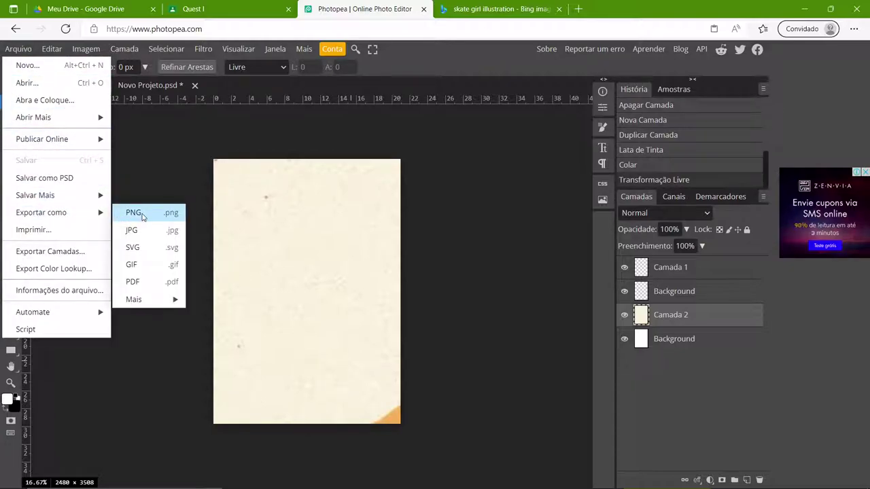
- Export the A4 page as Novo Projeto.png (2480 × 3508) and reveal it in Downloads
{"action": "left_click", "coordinate": [184, 213]}
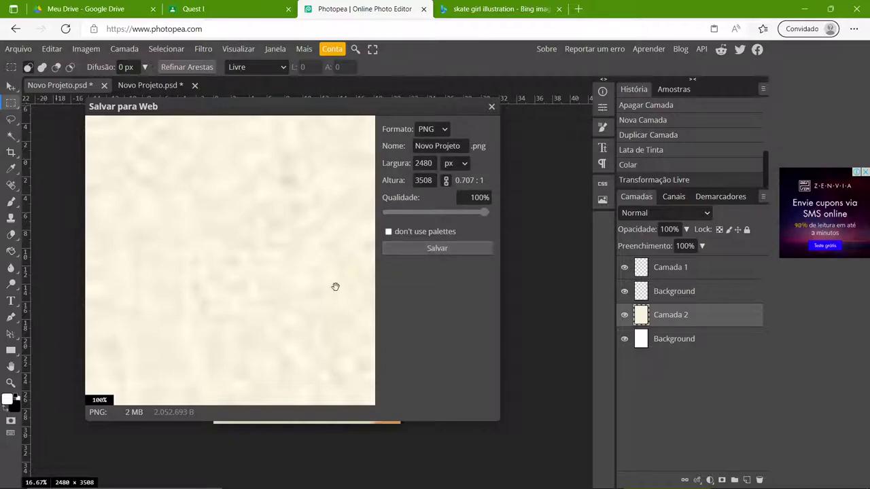
{"action": "left_click", "coordinate": [413, 247]}
{"action": "mouse_move", "coordinate": [665, 73]}
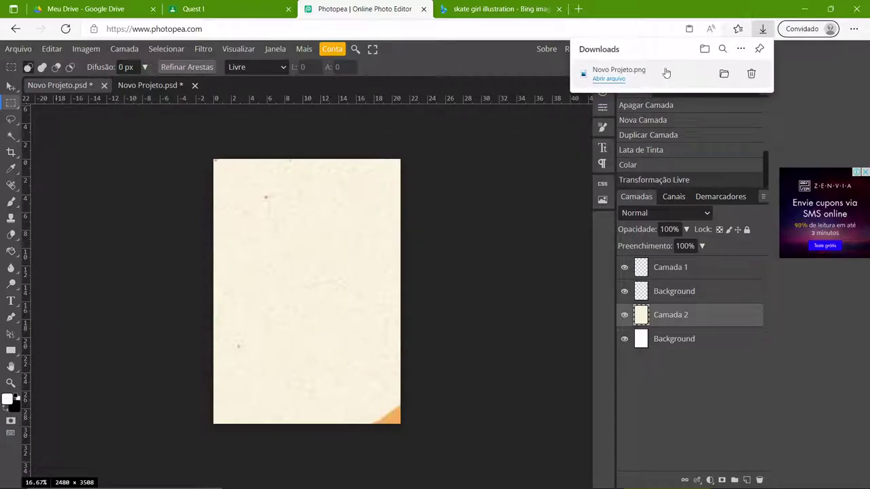
{"action": "left_click", "coordinate": [724, 75]}
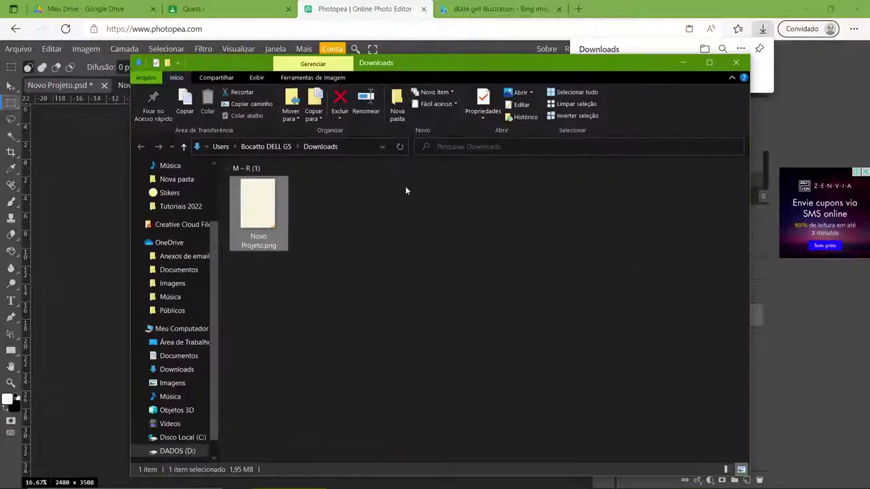
- Move Novo Projeto.png into the Projetoque estoufazendo folder and open that folder
{"action": "left_click", "coordinate": [805, 9]}
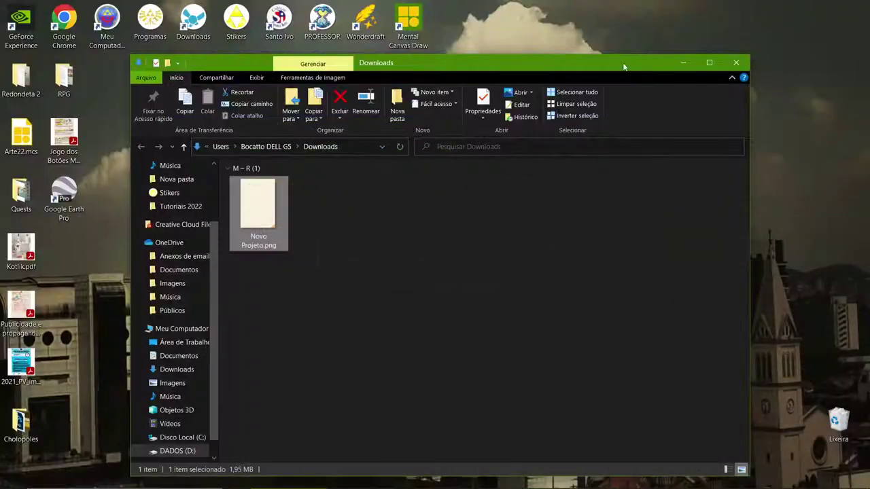
{"action": "left_click_drag", "start_coordinate": [253, 61], "coordinate": [563, 177]}
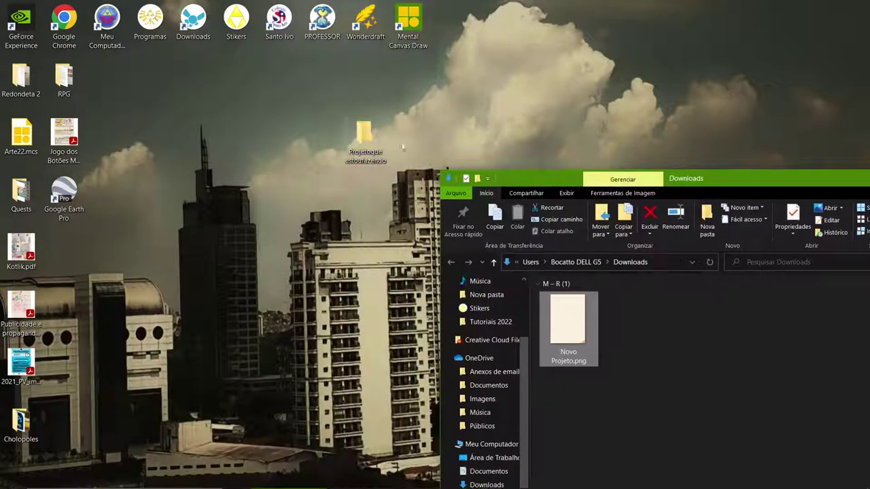
{"action": "left_click_drag", "start_coordinate": [550, 292], "coordinate": [365, 144]}
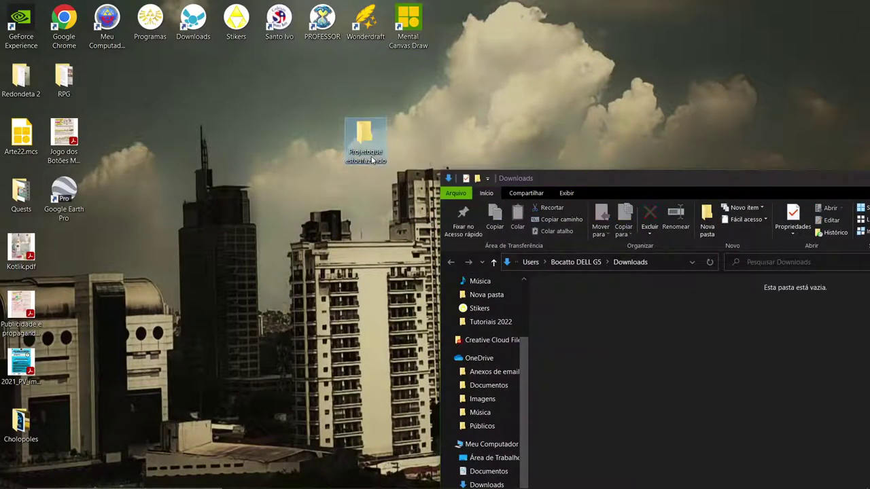
{"action": "double_click", "coordinate": [363, 140]}
- Rename the exported file to A1.png and return to Photopea
{"action": "left_click", "coordinate": [127, 178]}
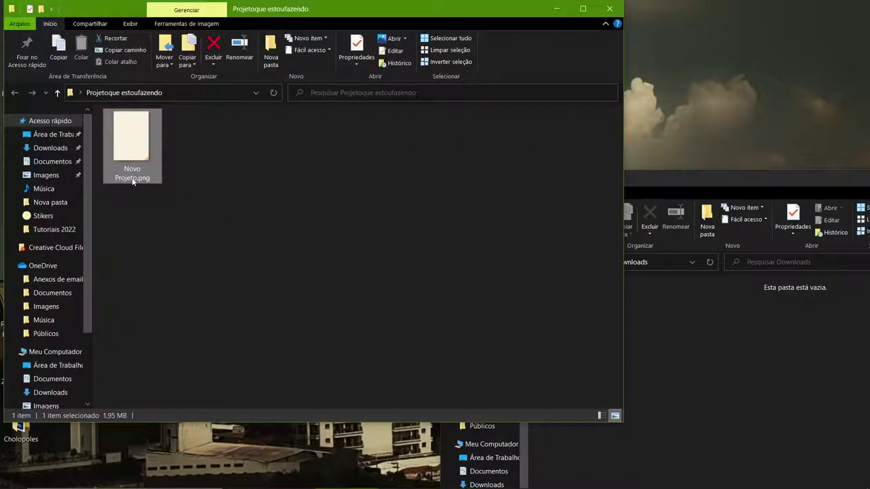
{"action": "left_click", "coordinate": [132, 179]}
{"action": "type", "text": "A1"}
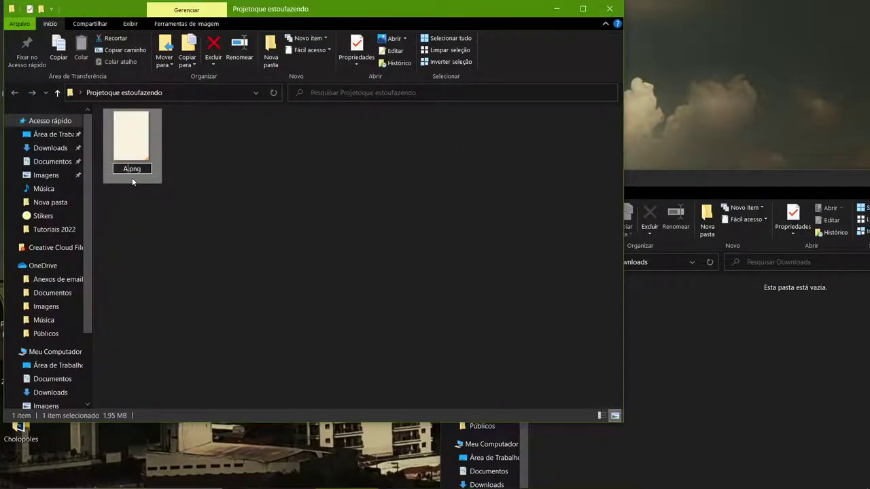
{"action": "left_click", "coordinate": [209, 250]}
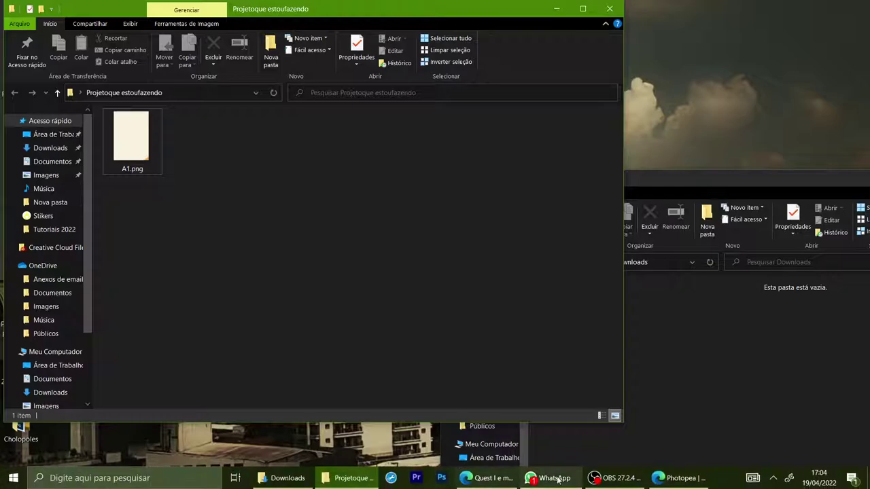
{"action": "left_click", "coordinate": [680, 478]}
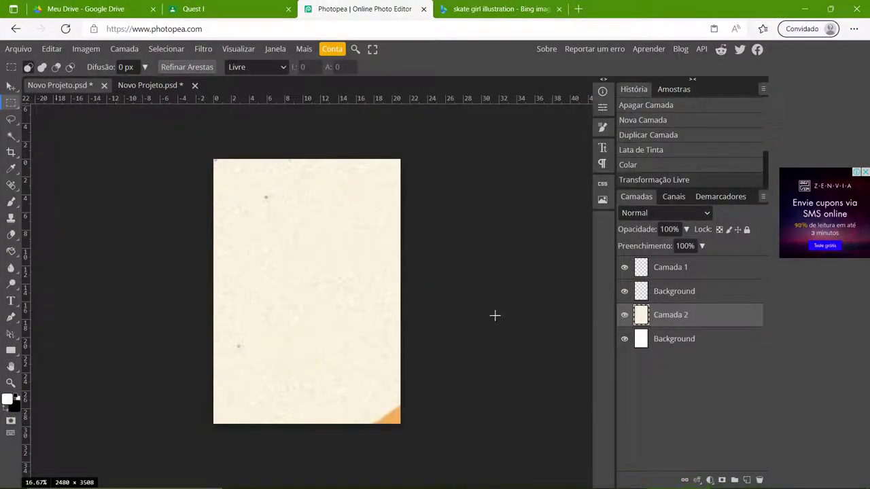
- Delete Camada 2 from the A4 page and bring up the skate-girl's hair and face
{"action": "key", "text": "Delete"}
{"action": "left_click", "coordinate": [166, 88]}
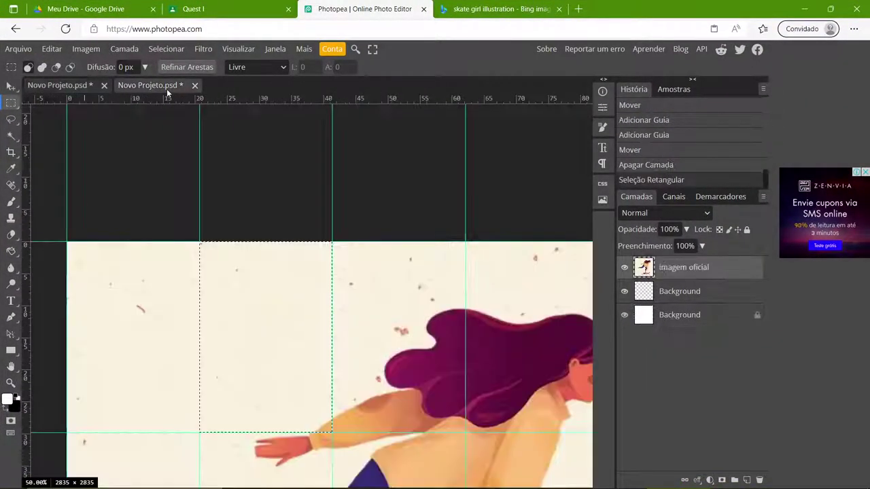
{"action": "left_click_drag", "start_coordinate": [381, 322], "coordinate": [241, 240]}
- Marquee-select the next top-row grid cell between the guides
{"action": "left_click_drag", "start_coordinate": [143, 243], "coordinate": [113, 233]}
{"action": "left_click", "coordinate": [113, 233]}
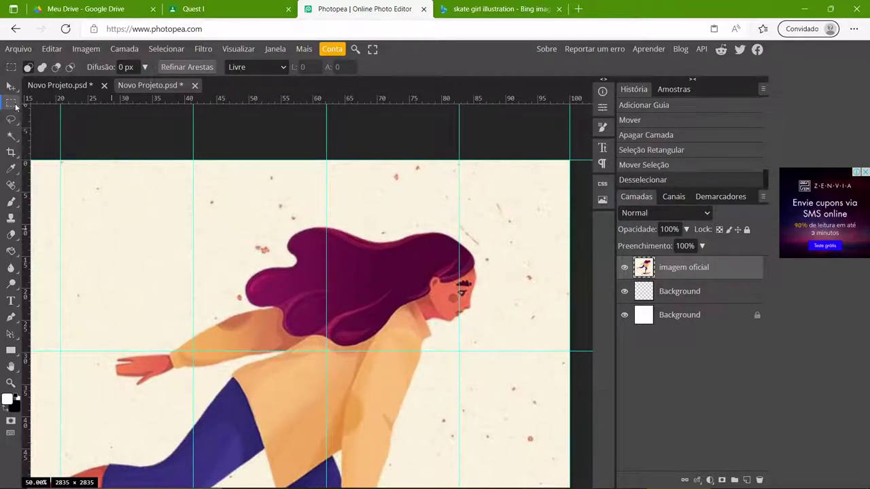
{"action": "left_click_drag", "start_coordinate": [192, 160], "coordinate": [327, 351]}
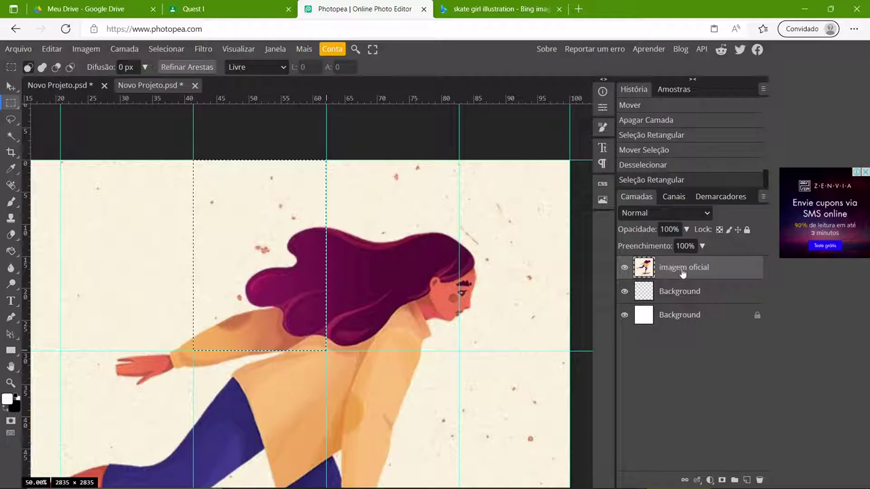
- Paste the copied cell onto the A4 page as Camada 2 and scale it to cover the page
{"action": "left_click", "coordinate": [80, 85]}
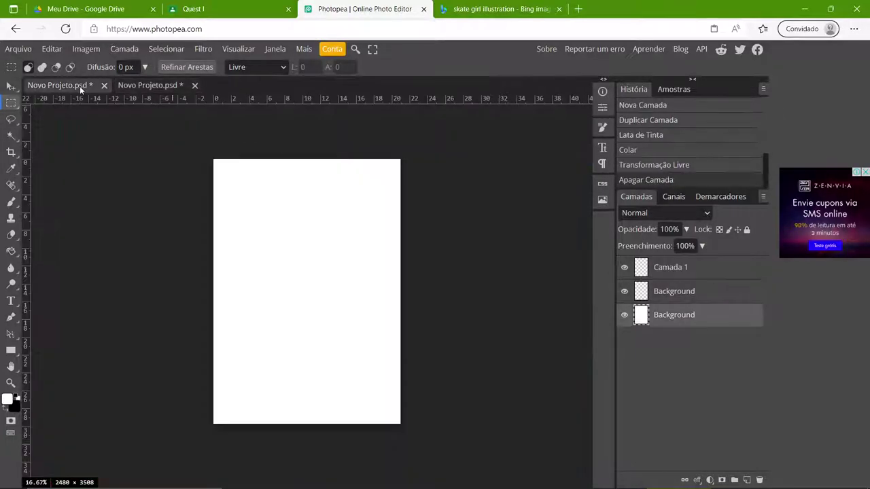
{"action": "key", "text": "ctrl+v"}
{"action": "key", "text": "ctrl+t"}
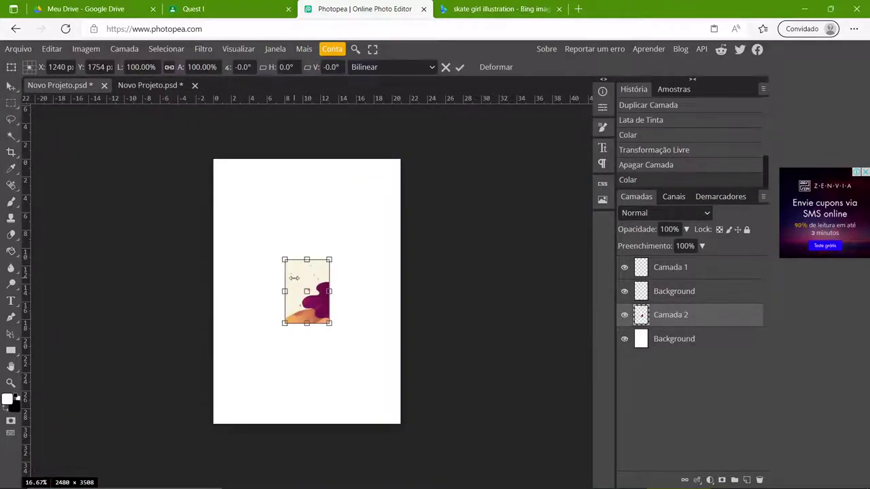
{"action": "left_click_drag", "start_coordinate": [285, 260], "coordinate": [213, 159]}
{"action": "left_click_drag", "start_coordinate": [329, 321], "coordinate": [398, 423]}
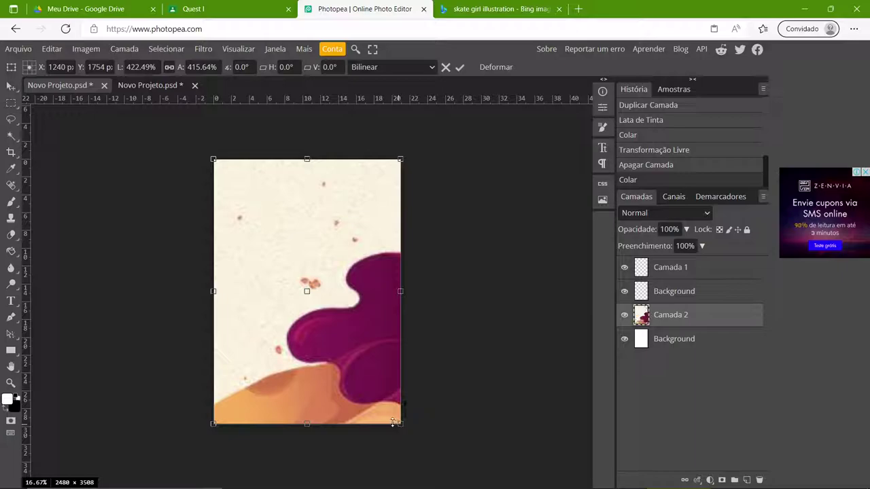
{"action": "key", "text": "Return"}
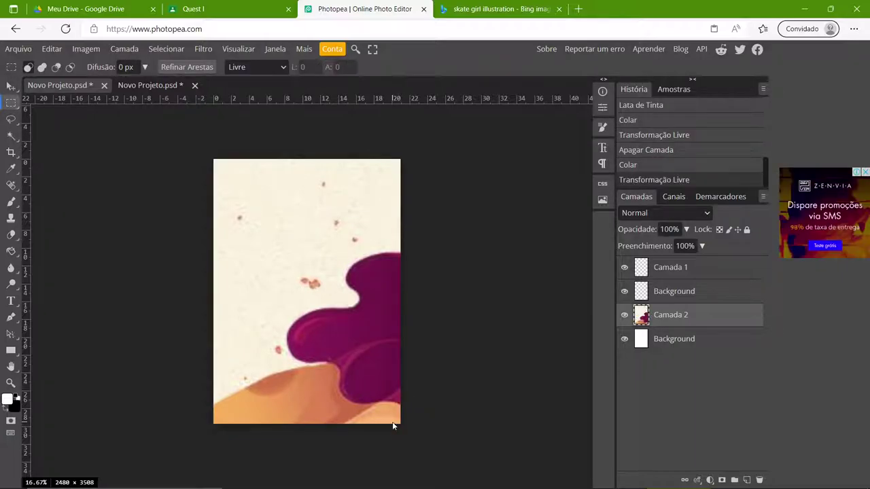
{"action": "key", "text": "ctrl+s"}
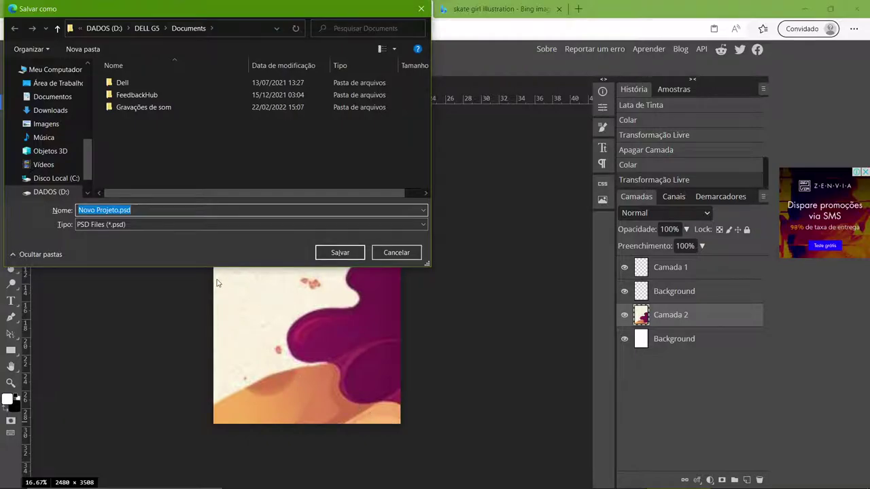
{"action": "left_click", "coordinate": [48, 85]}
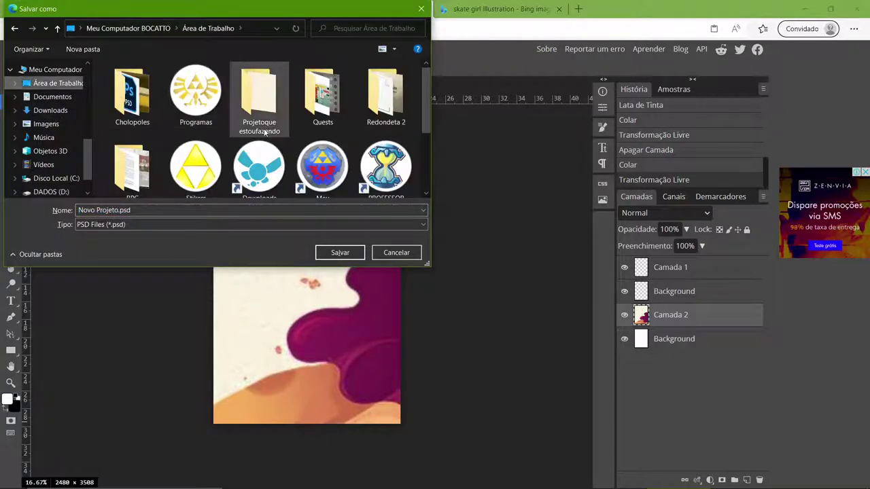
{"action": "double_click", "coordinate": [264, 108]}
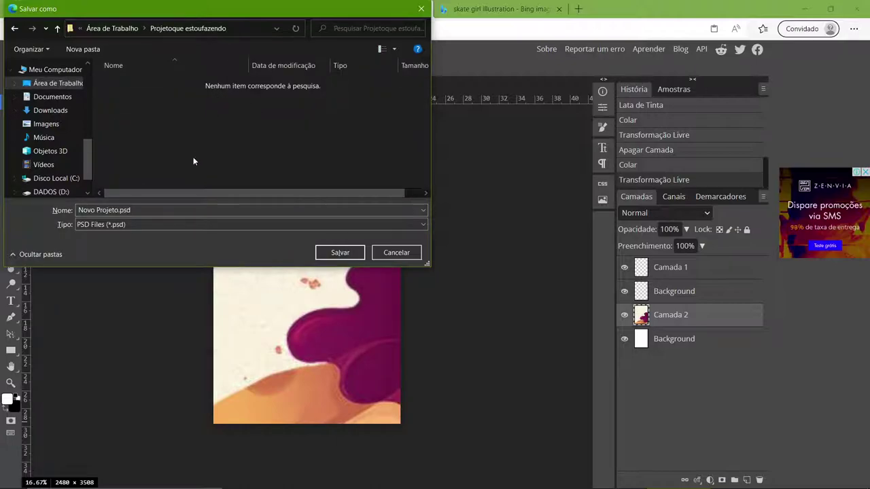
{"action": "left_click", "coordinate": [133, 224]}
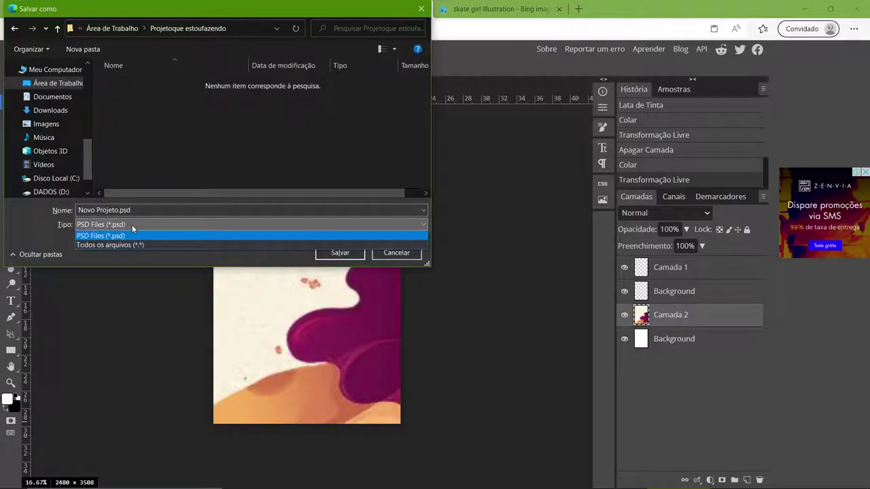
{"action": "left_click", "coordinate": [387, 258]}
{"action": "left_click", "coordinate": [385, 254]}
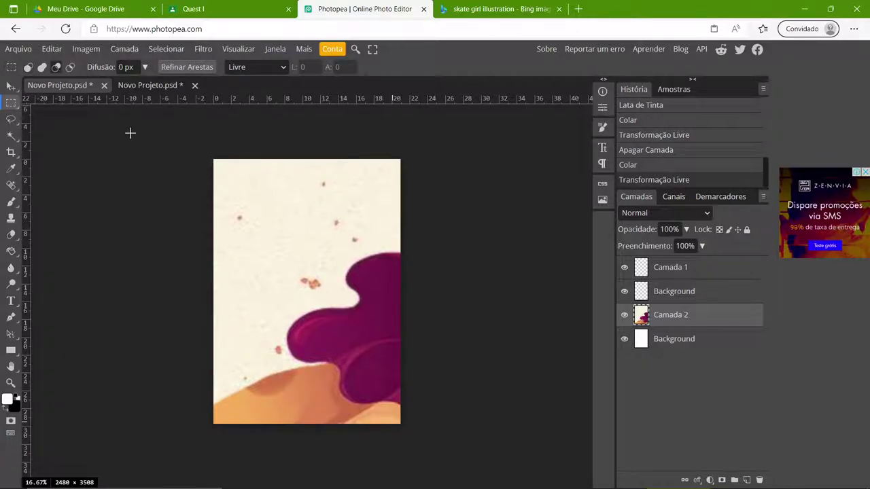
- Export the whole A4 page as a PNG via Exportar como
{"action": "key", "text": "alt"}
{"action": "key", "text": "ctrl+a"}
{"action": "key", "text": "ctrl+alt+shift+s"}
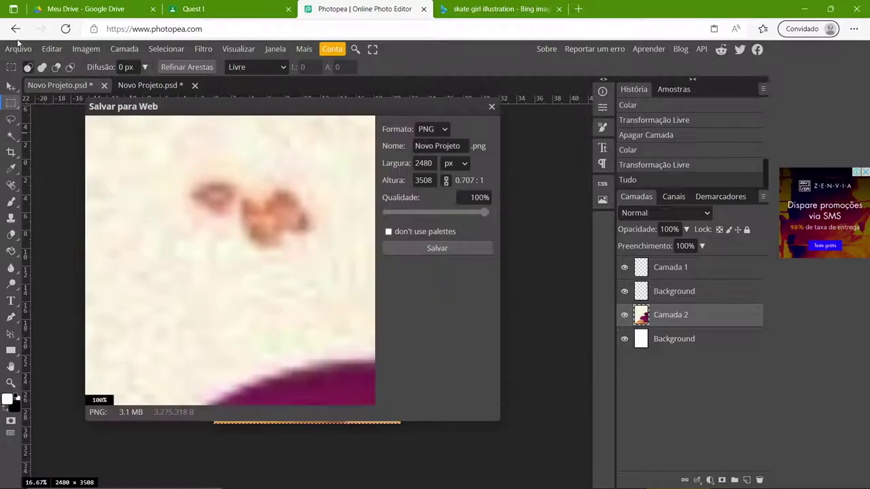
{"action": "left_click", "coordinate": [493, 108]}
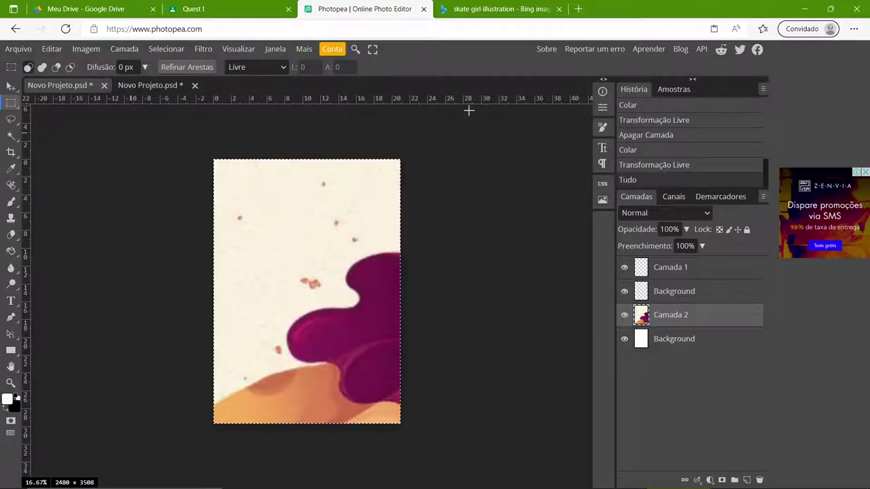
{"action": "left_click", "coordinate": [21, 49]}
{"action": "mouse_move", "coordinate": [73, 196]}
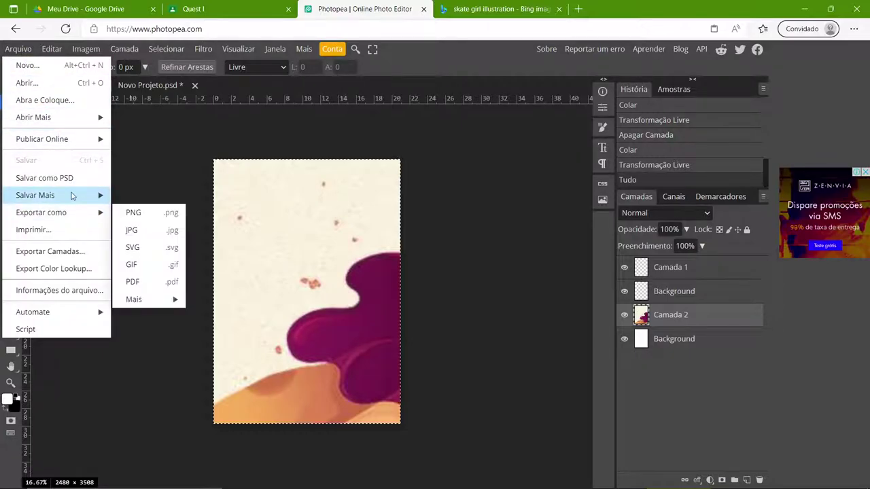
{"action": "mouse_move", "coordinate": [74, 212]}
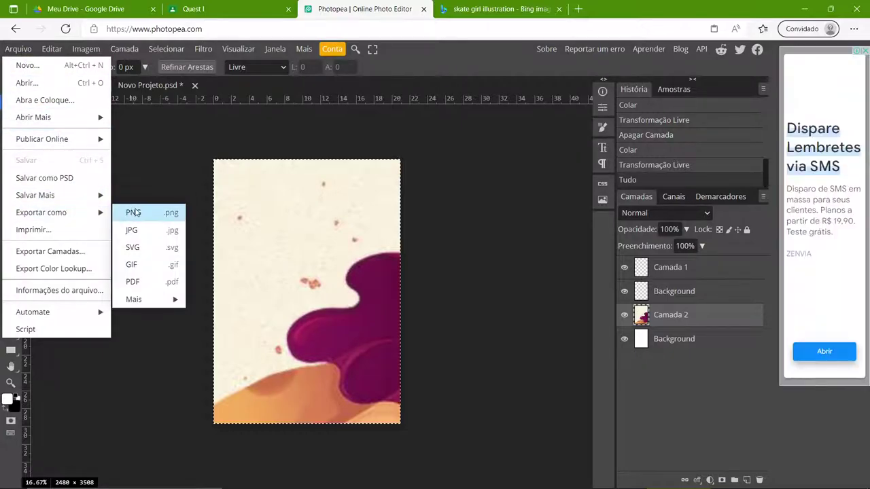
{"action": "left_click", "coordinate": [179, 211]}
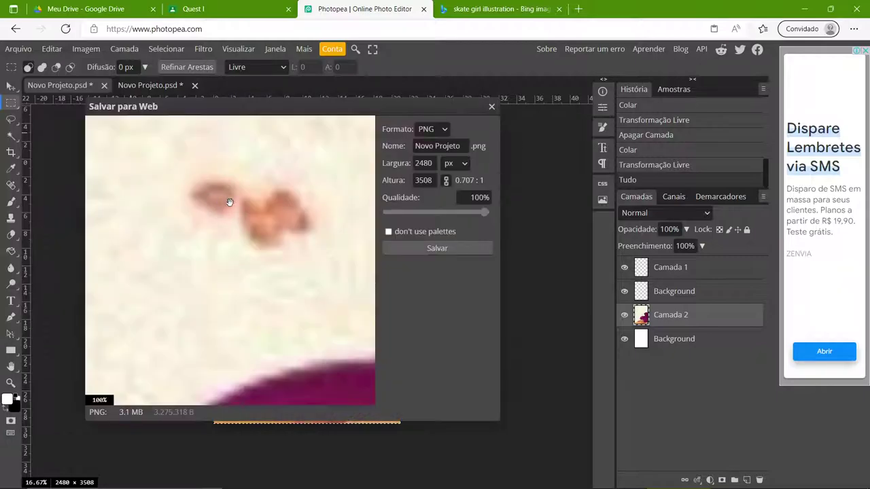
{"action": "left_click", "coordinate": [421, 249]}
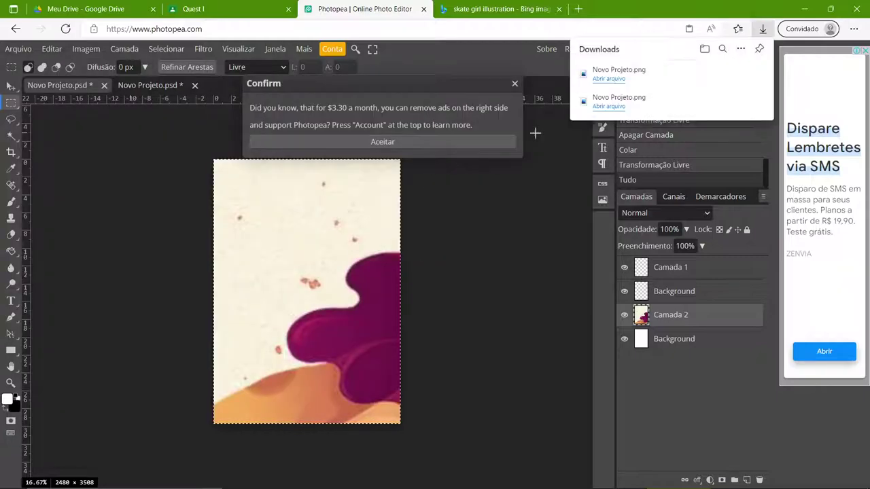
- Rename the download to A2.png, then erase the cell from the A4 page
{"action": "left_click", "coordinate": [724, 75]}
{"action": "left_click", "coordinate": [572, 360]}
{"action": "type", "text": "A2.png"}
{"action": "left_click", "coordinate": [638, 348]}
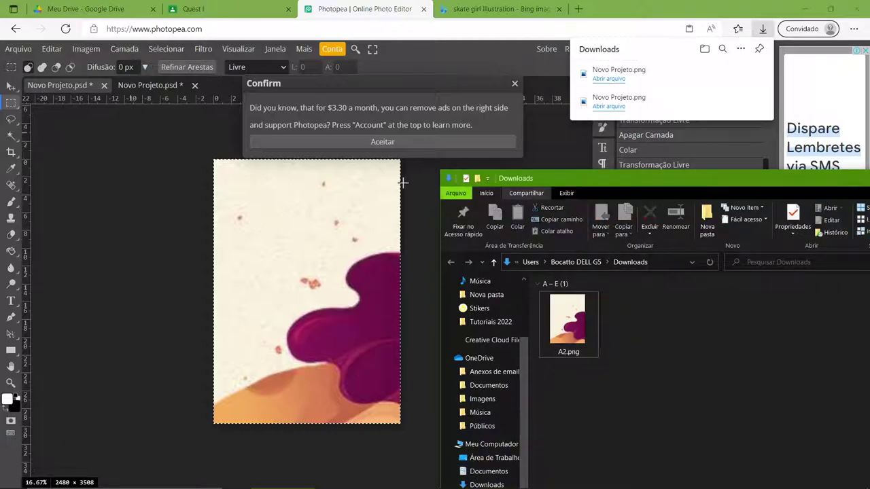
{"action": "left_click", "coordinate": [514, 83]}
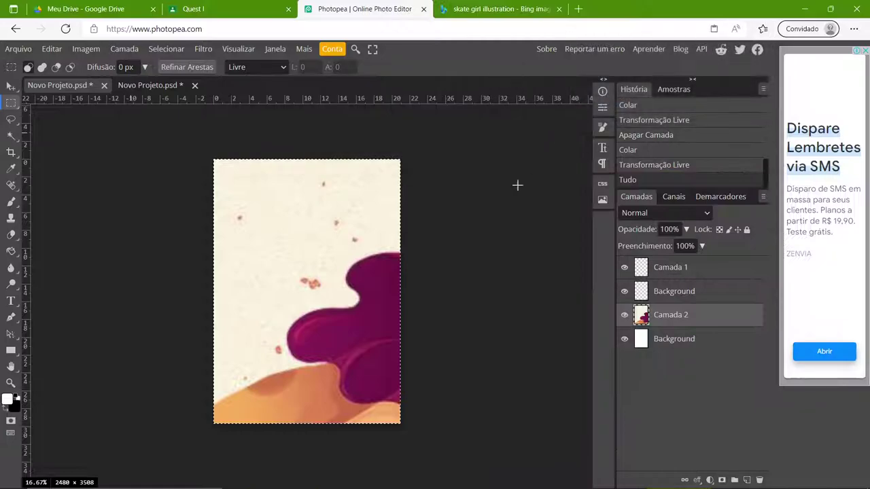
{"action": "key", "text": "Delete"}
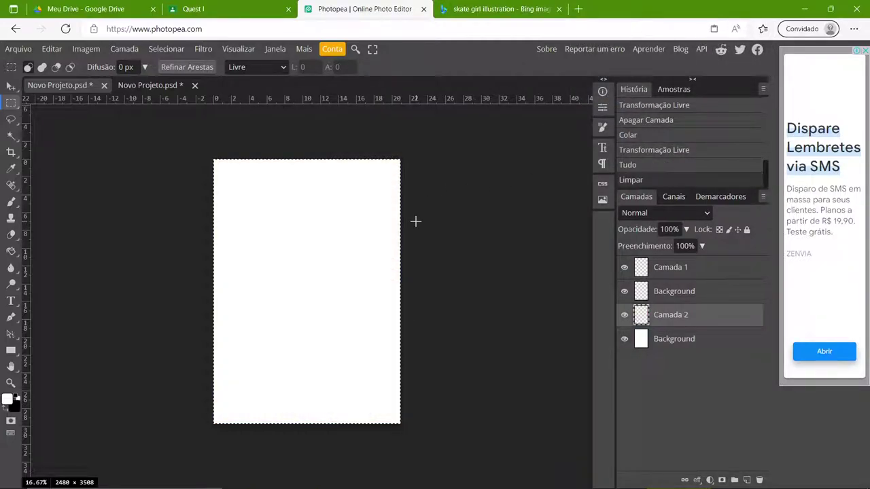
- Copy the next hair-and-face cell to the right and paste it onto the A4 page
{"action": "key", "text": "ctrl+d"}
{"action": "left_click", "coordinate": [159, 87]}
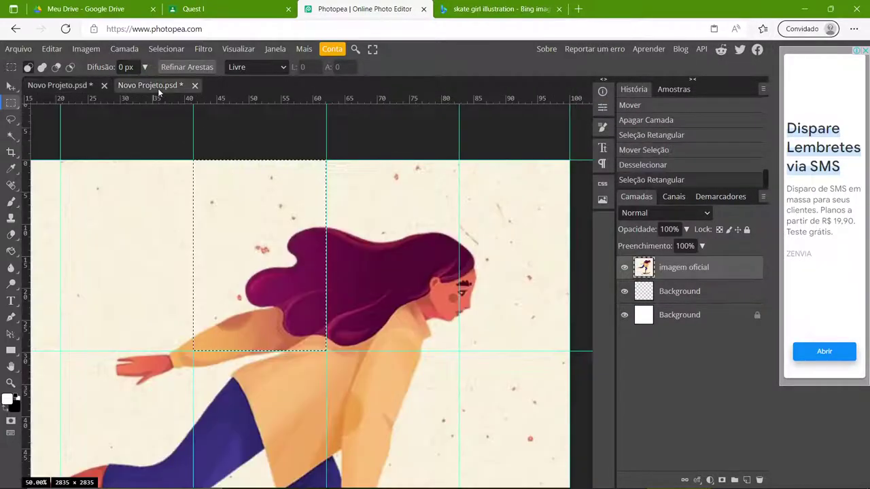
{"action": "left_click_drag", "start_coordinate": [310, 259], "coordinate": [428, 257]}
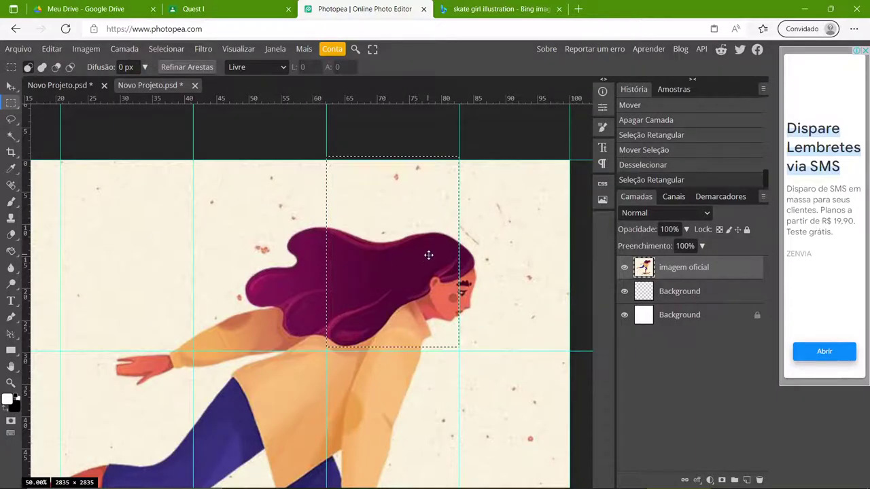
{"action": "key", "text": "ctrl+c"}
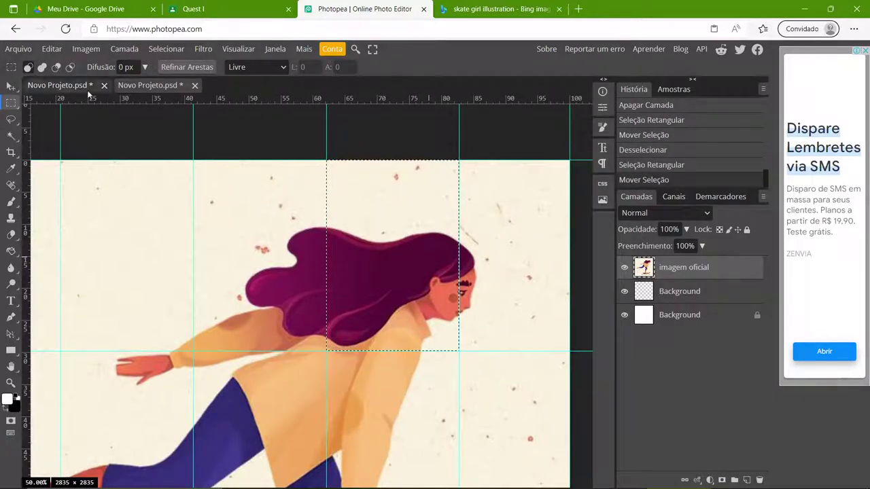
{"action": "left_click", "coordinate": [61, 86]}
{"action": "key", "text": "ctrl+v"}
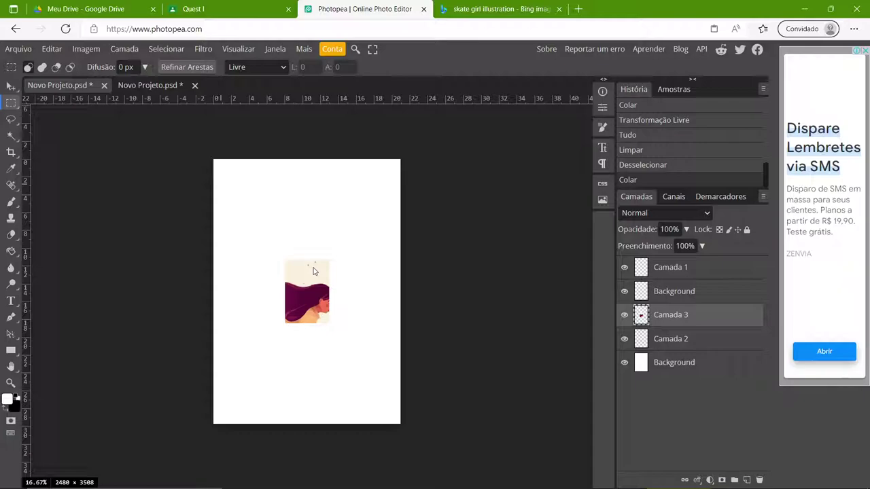
- Scale the pasted Camada 3 to about 422% so it covers the A4 page
{"action": "key", "text": "ctrl+t"}
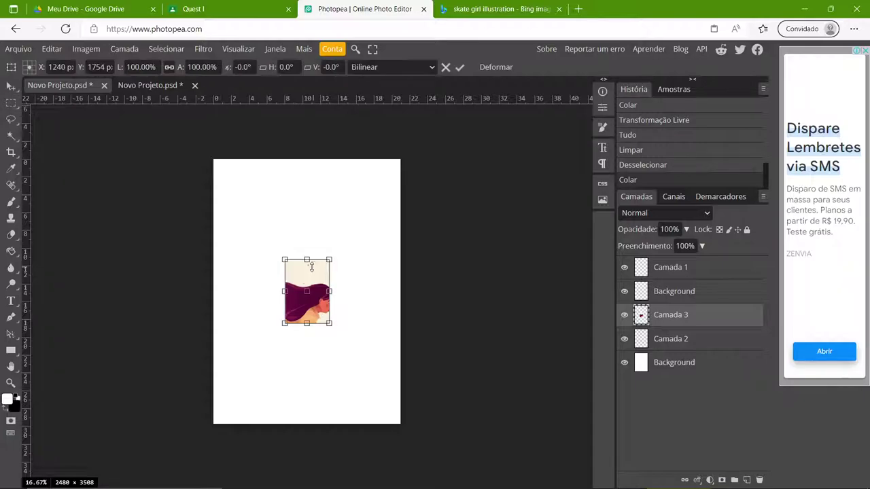
{"action": "left_click_drag", "start_coordinate": [286, 260], "coordinate": [213, 159]}
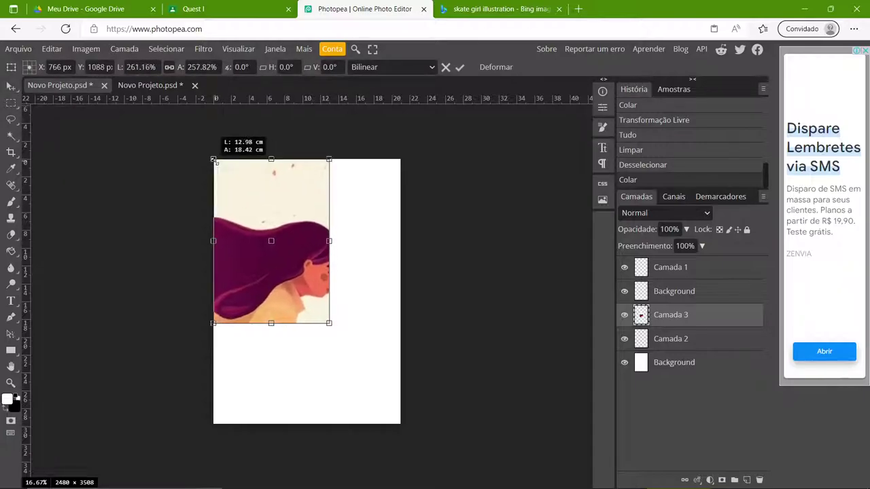
{"action": "left_click_drag", "start_coordinate": [330, 323], "coordinate": [400, 423]}
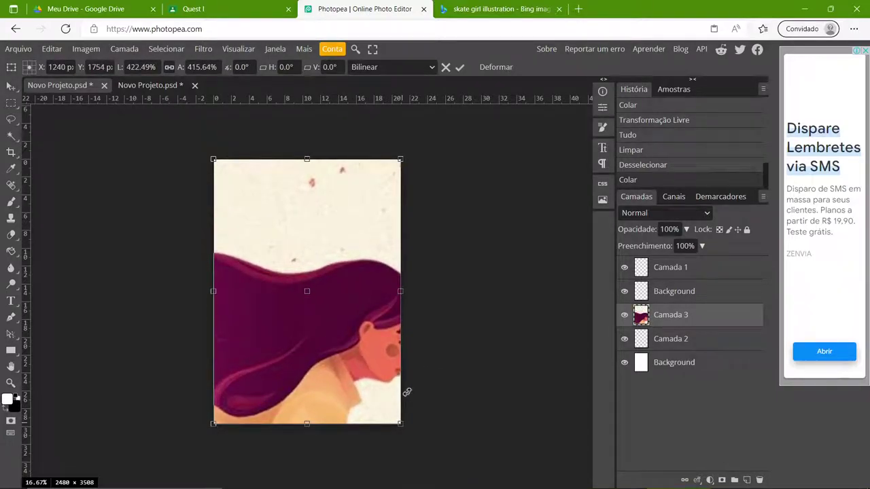
{"action": "key", "text": "Return"}
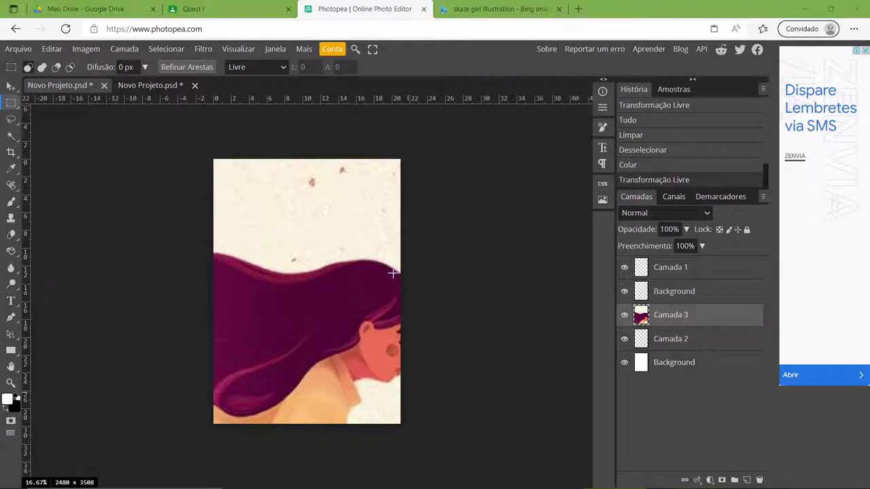
- Export the hair page as a PNG and reveal it in Downloads
{"action": "left_click", "coordinate": [18, 49]}
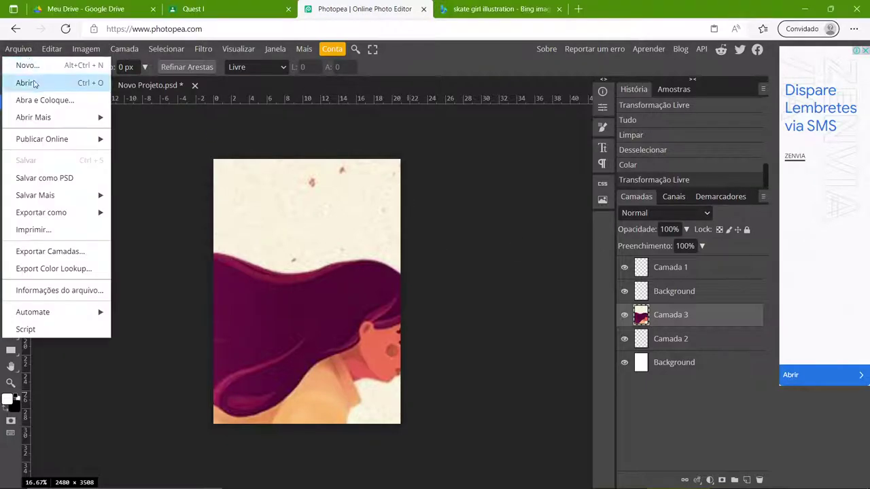
{"action": "mouse_move", "coordinate": [82, 212]}
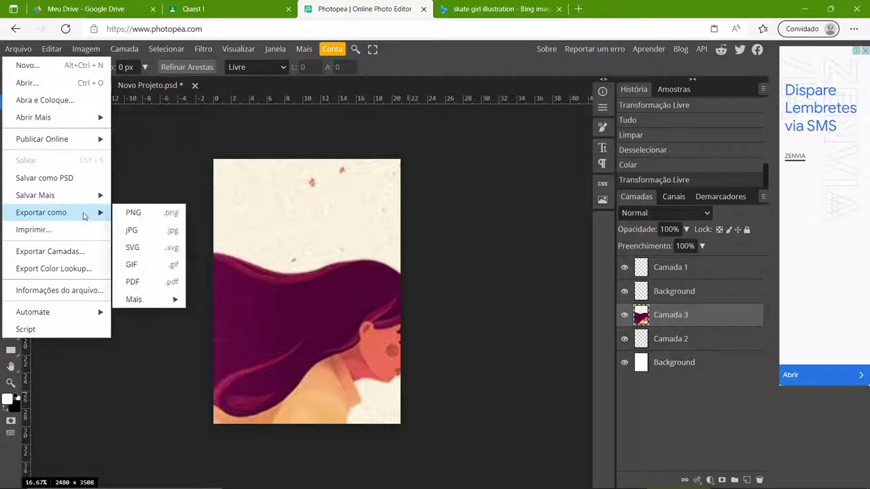
{"action": "left_click", "coordinate": [134, 216]}
{"action": "left_click", "coordinate": [410, 250]}
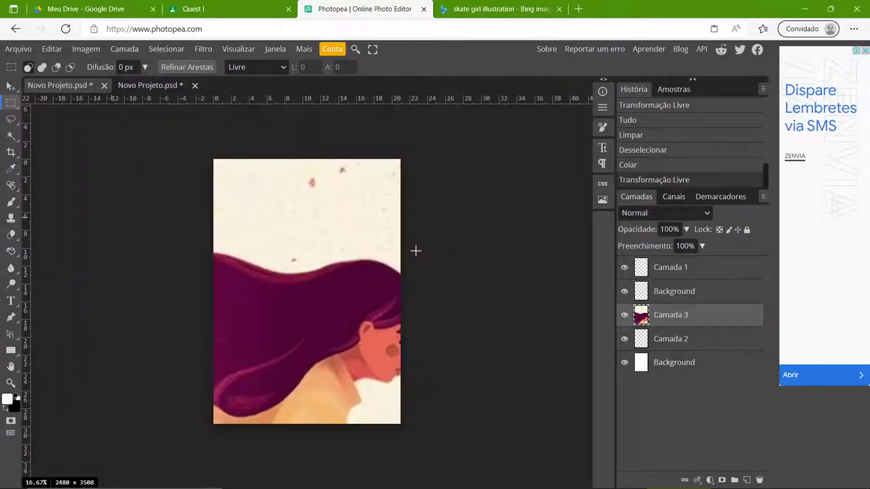
{"action": "left_click", "coordinate": [721, 75]}
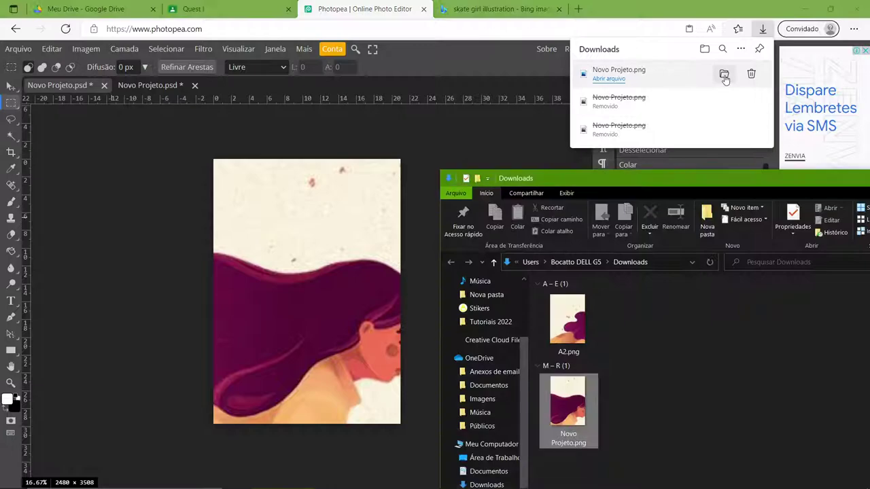
- Rename the download to a3.png and delete the hair layer in Photopea
{"action": "left_click", "coordinate": [574, 443]}
{"action": "type", "text": "a3"}
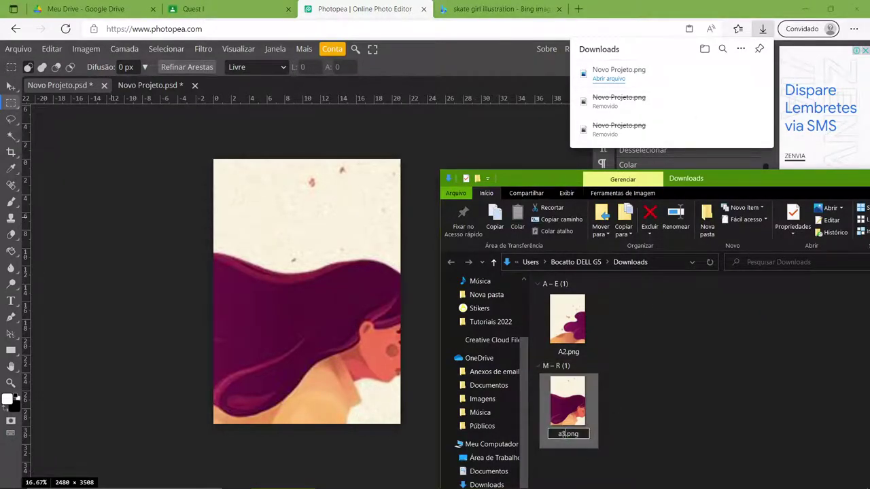
{"action": "key", "text": "Return"}
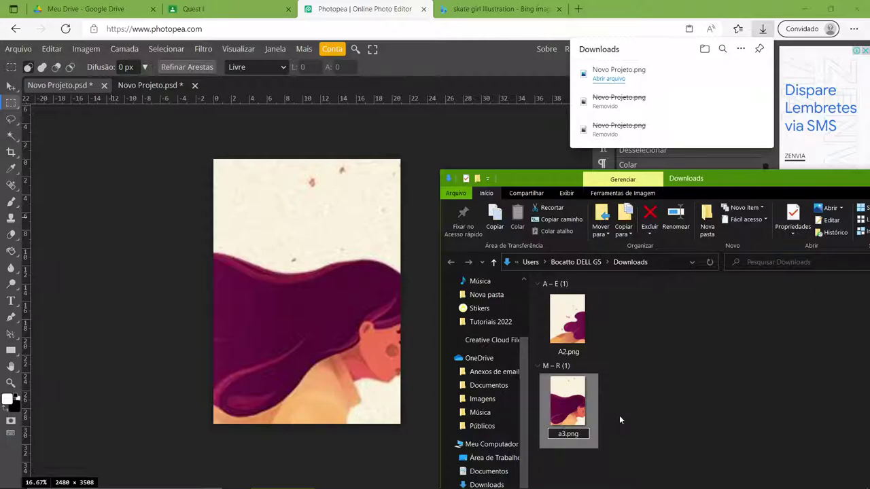
{"action": "left_click", "coordinate": [371, 265]}
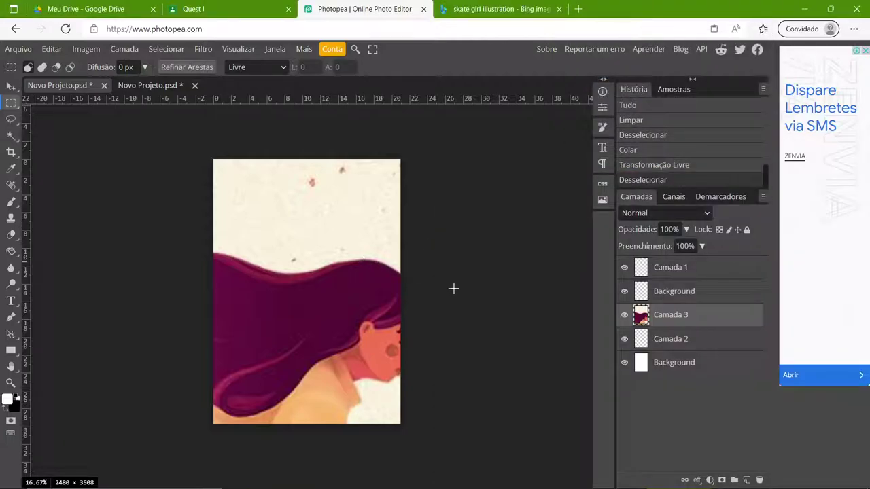
{"action": "key", "text": "Delete"}
- Move the skater marquee one cell right and paste that cell onto the A4 page
{"action": "left_click", "coordinate": [150, 87]}
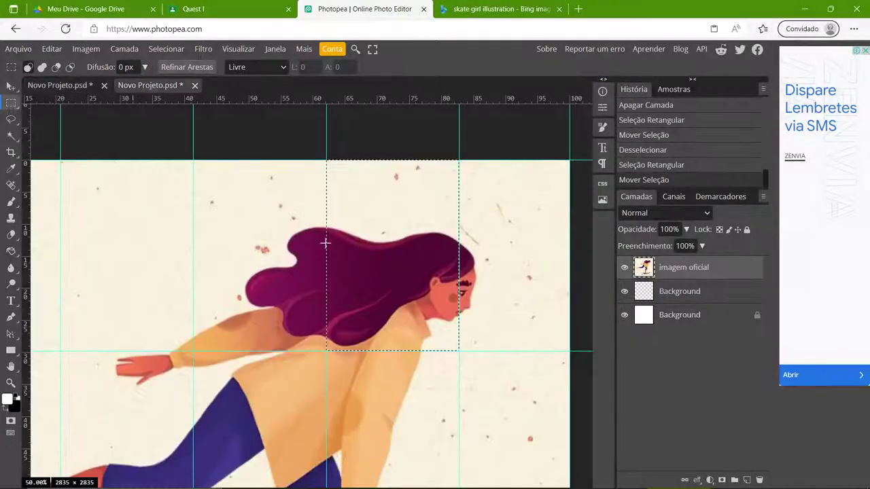
{"action": "left_click_drag", "start_coordinate": [384, 278], "coordinate": [526, 274]}
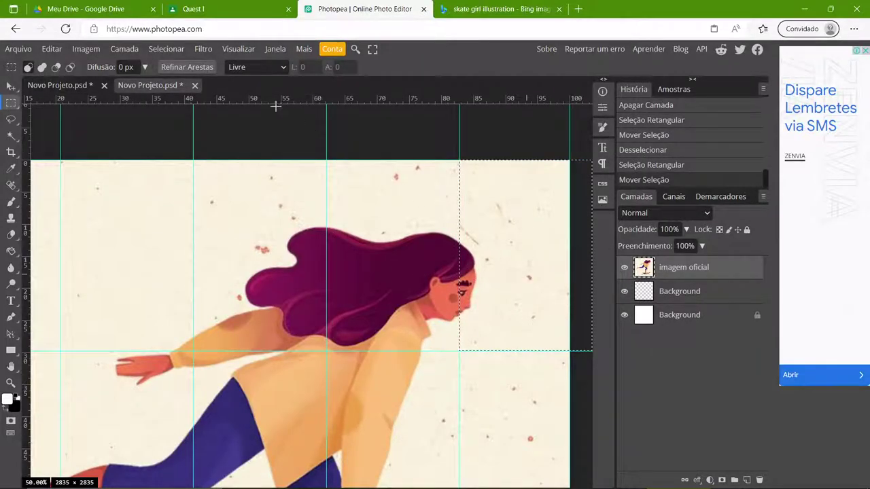
{"action": "left_click", "coordinate": [88, 86]}
{"action": "key", "text": "ctrl+v"}
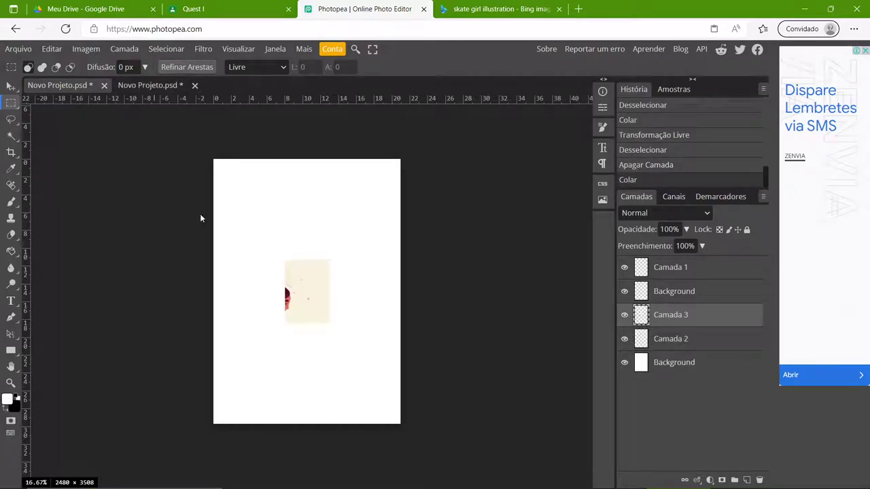
- Position the pasted fragment at the top-left corner and enlarge it to fill the page
{"action": "key", "text": "ctrl+alt+t"}
{"action": "left_click_drag", "start_coordinate": [303, 278], "coordinate": [238, 176]}
{"action": "left_click_drag", "start_coordinate": [262, 217], "coordinate": [395, 440]}
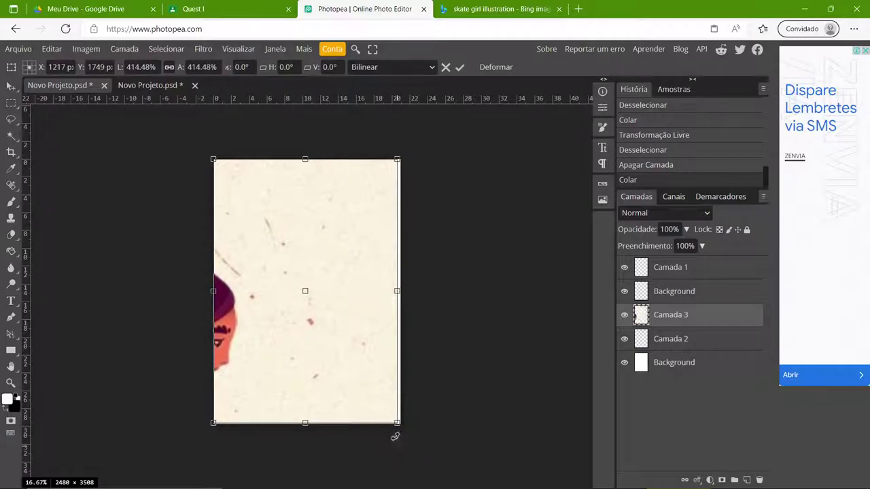
{"action": "key", "text": "Return"}
{"action": "key", "text": "m"}
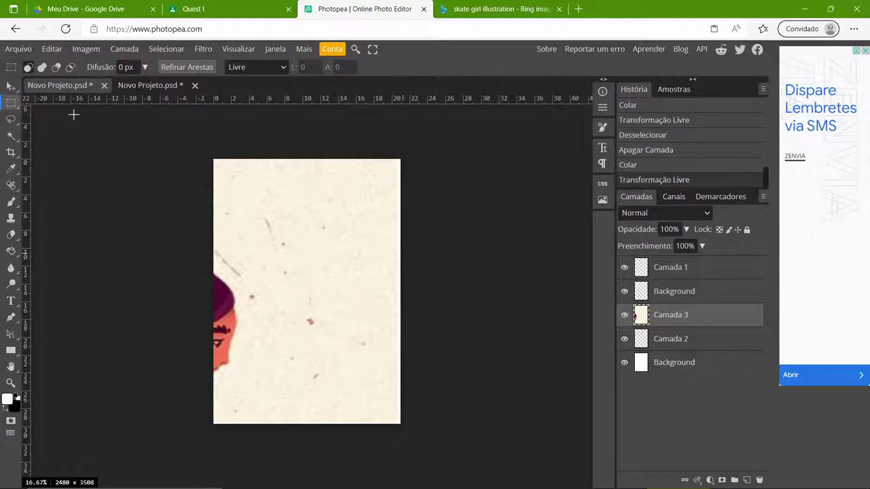
- Export the fourth page as a PNG and reveal it in Downloads
{"action": "left_click", "coordinate": [19, 49]}
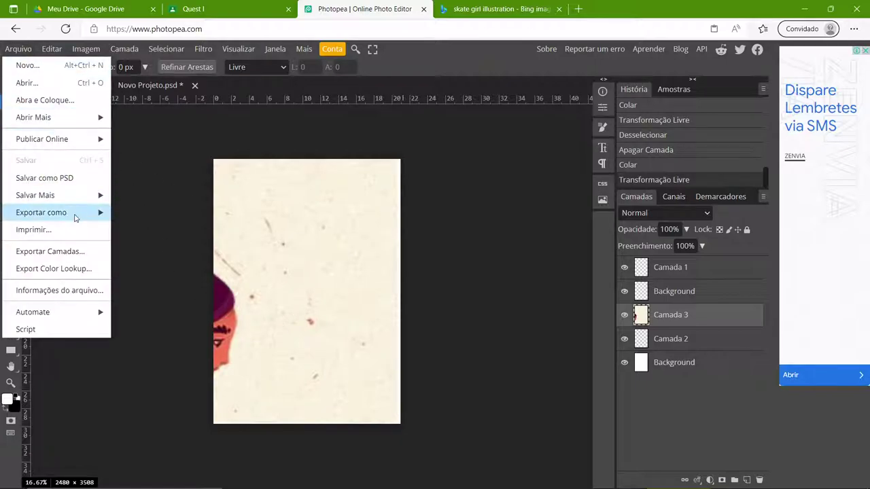
{"action": "mouse_move", "coordinate": [82, 212]}
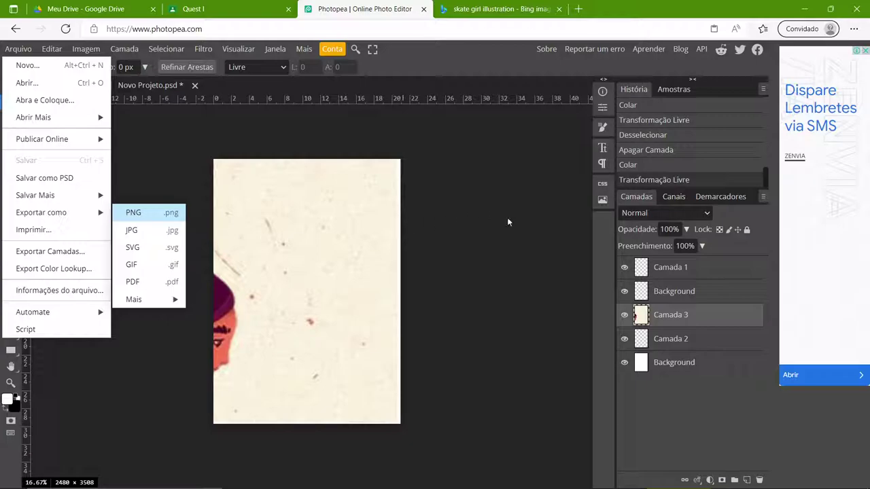
{"action": "key", "text": "Return"}
{"action": "key", "text": "Return"}
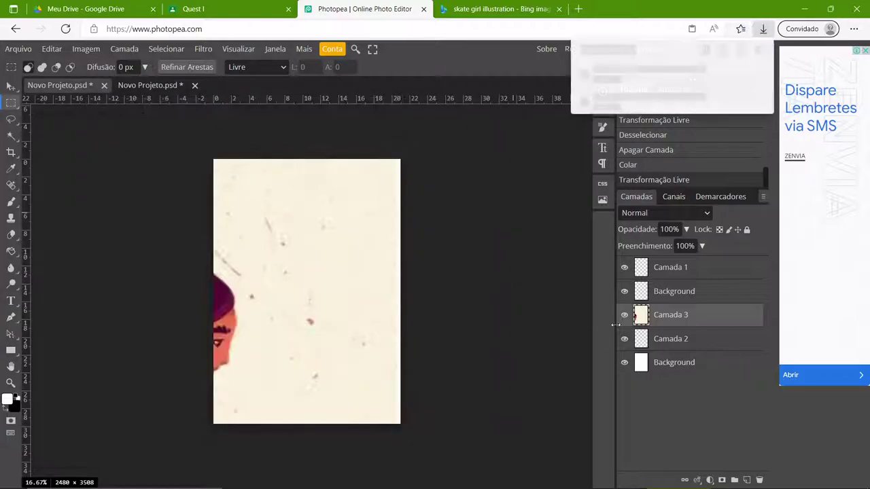
{"action": "left_click", "coordinate": [720, 73]}
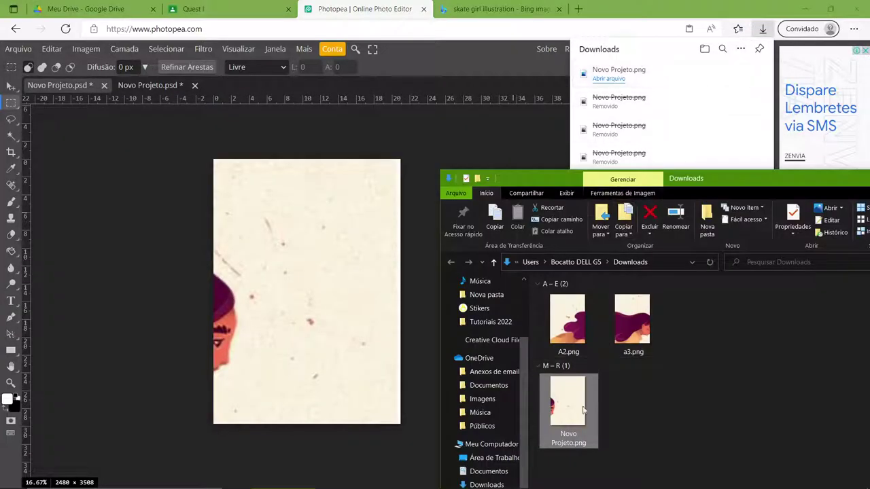
- Rename the download to a4.png and go back to the skater document
{"action": "left_click", "coordinate": [573, 433]}
{"action": "type", "text": "a"}
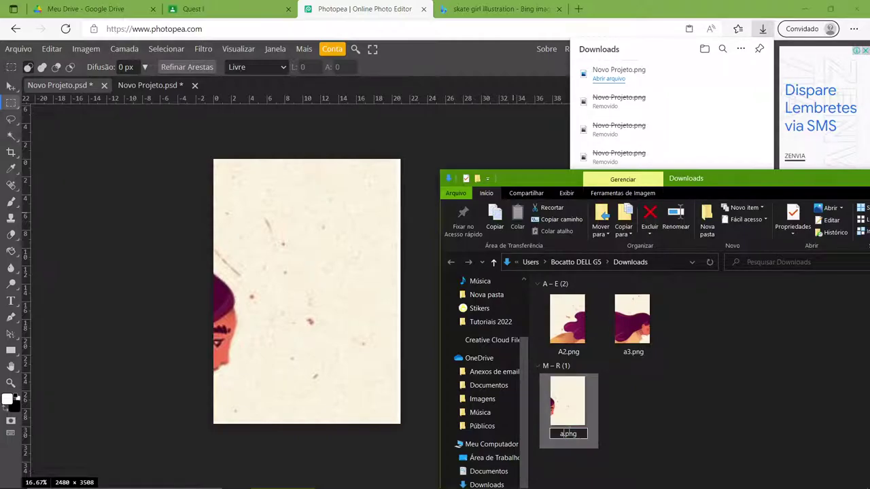
{"action": "type", "text": "4"}
{"action": "key", "text": "Return"}
{"action": "left_click", "coordinate": [336, 247]}
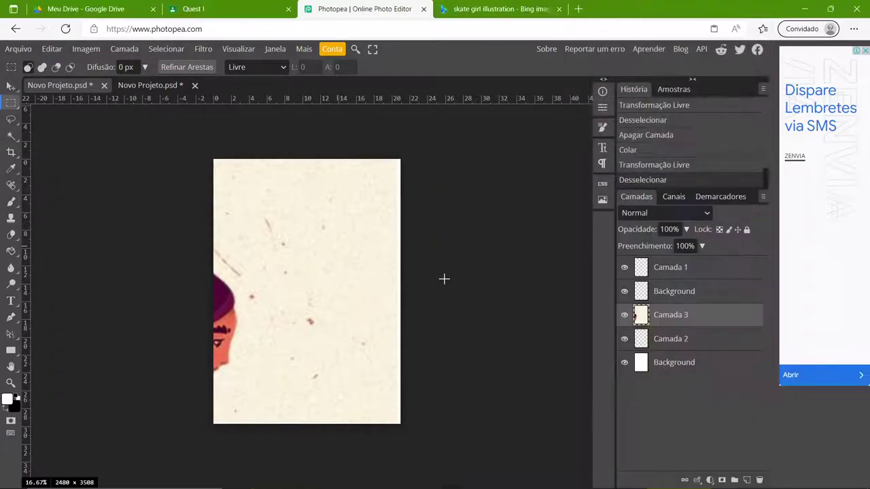
{"action": "left_click", "coordinate": [174, 86]}
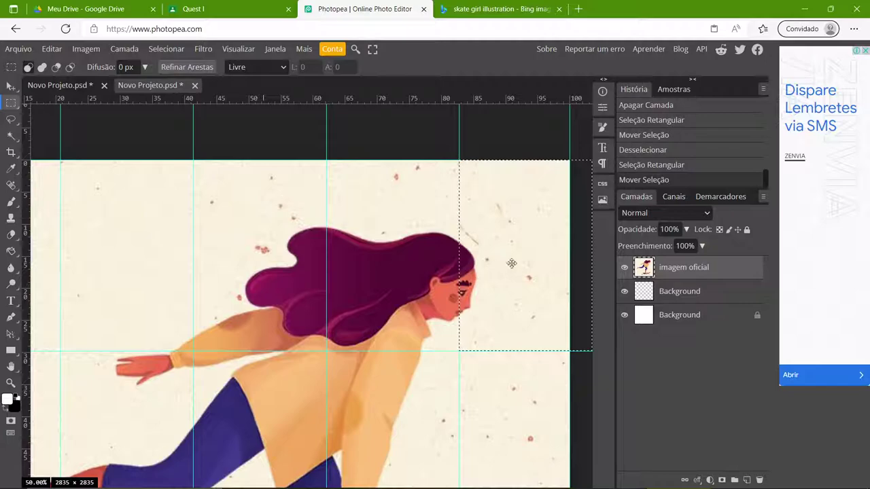
- Move the marquee to the lower-left pink-shoe cell and paste it onto the A4 page
{"action": "scroll", "coordinate": [401, 331], "scroll_direction": "down", "scroll_amount": 5}
{"action": "scroll", "coordinate": [439, 256], "scroll_direction": "left", "scroll_amount": 4}
{"action": "scroll", "coordinate": [517, 229], "scroll_direction": "up", "scroll_amount": 2}
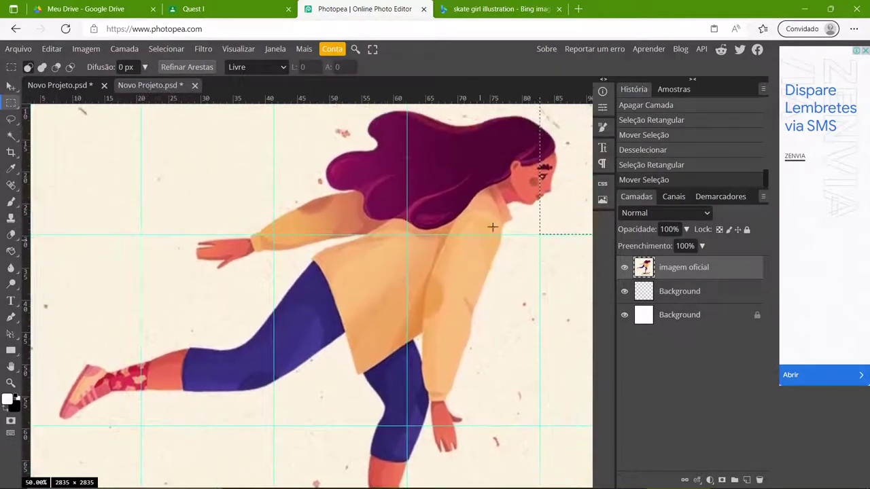
{"action": "left_click_drag", "start_coordinate": [503, 229], "coordinate": [46, 384]}
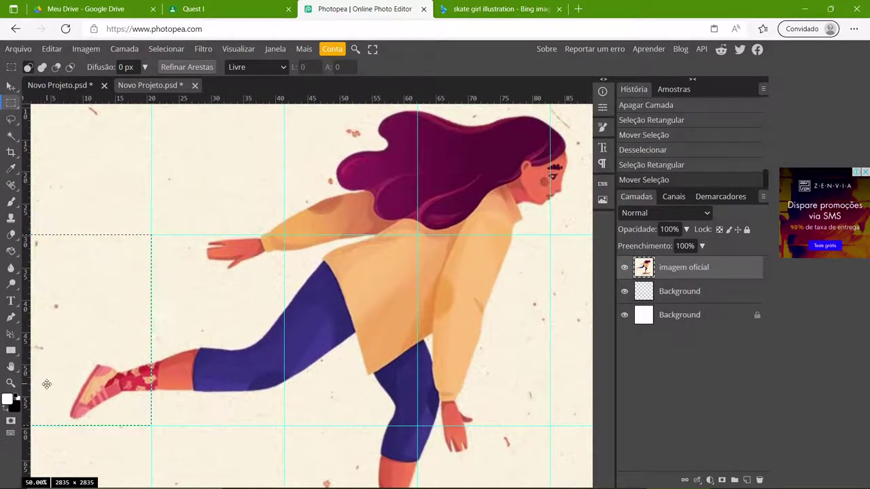
{"action": "left_click", "coordinate": [84, 86]}
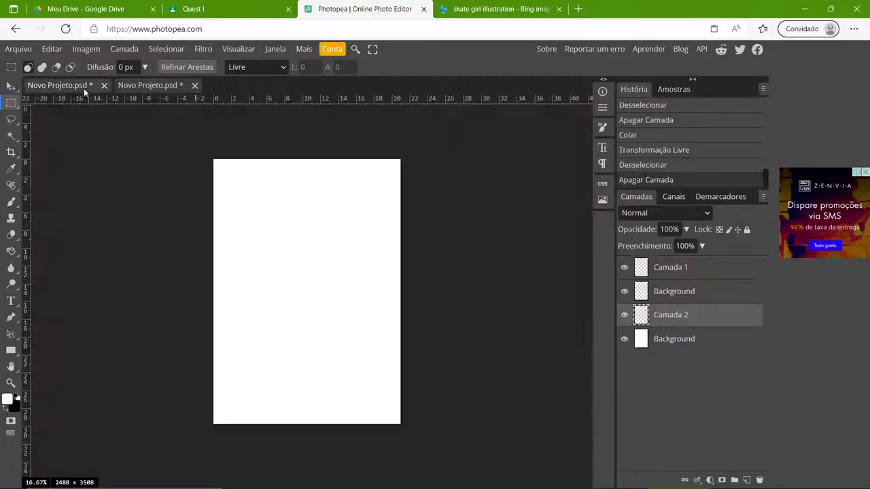
{"action": "key", "text": "ctrl+v"}
- Stretch the shoe cell from corner to corner to fill the A4 page
{"action": "key", "text": "ctrl+t"}
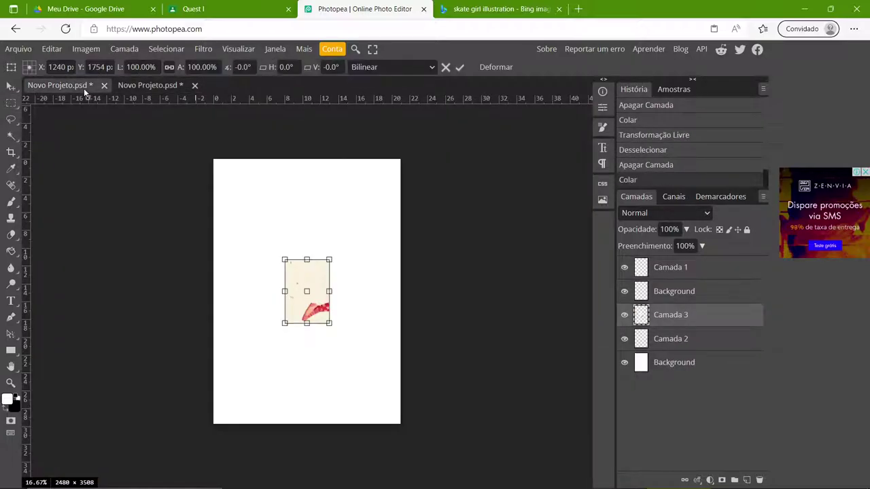
{"action": "left_click_drag", "start_coordinate": [284, 274], "coordinate": [214, 159]}
{"action": "left_click_drag", "start_coordinate": [324, 322], "coordinate": [400, 424]}
{"action": "key", "text": "Return"}
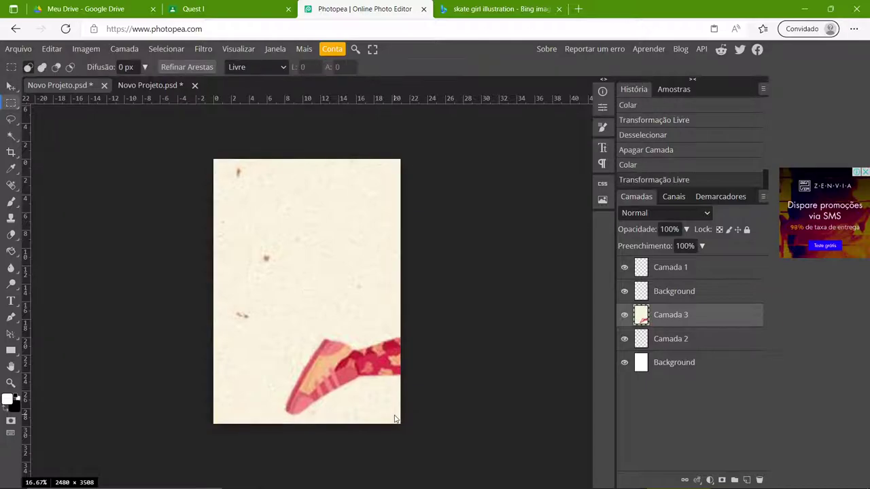
- Export the shoe page from Photopea as a PNG download named Novo Projeto.png
{"action": "left_click", "coordinate": [19, 49]}
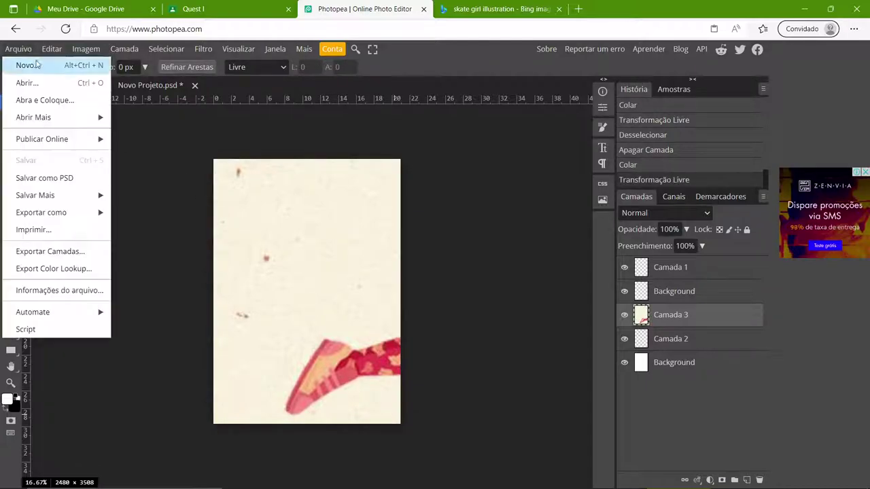
{"action": "mouse_move", "coordinate": [81, 212]}
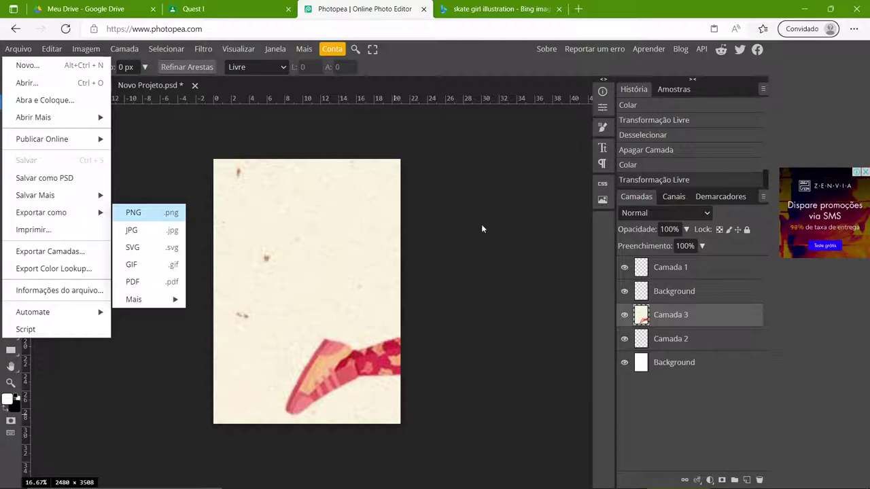
{"action": "left_click", "coordinate": [133, 212]}
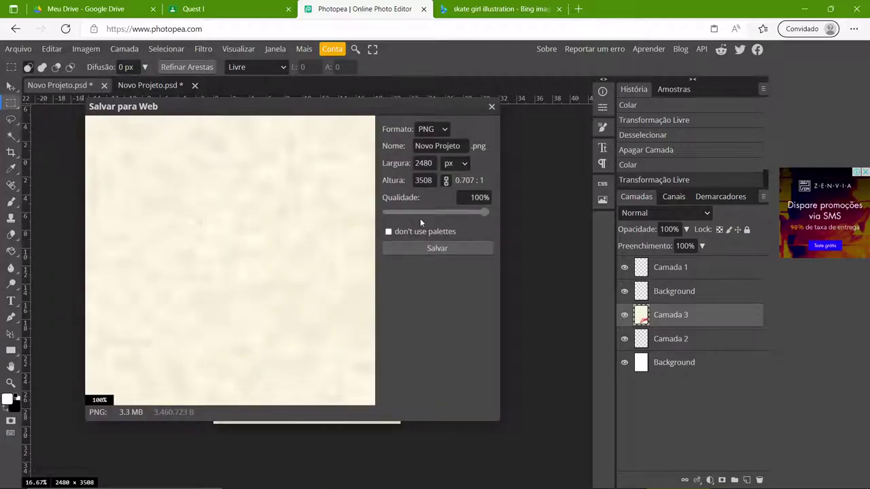
{"action": "left_click", "coordinate": [435, 246]}
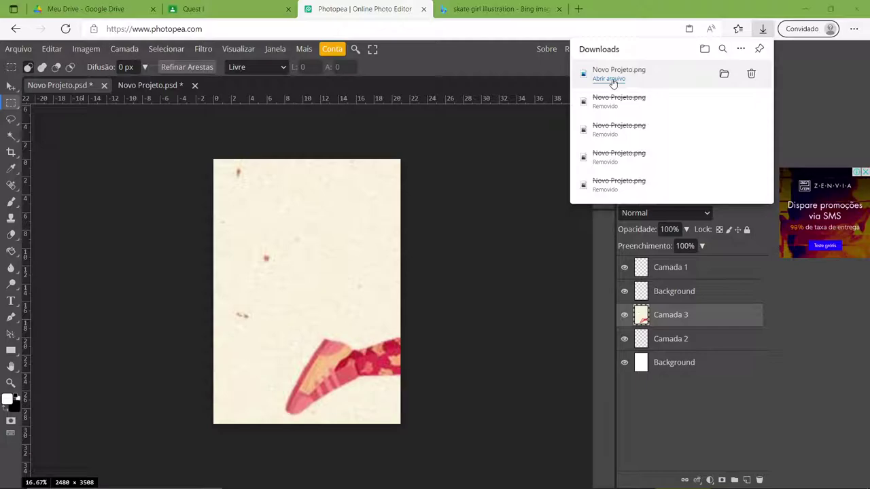
- Rename the downloaded shoe PNG to B1.png in Downloads, then close the Explorer window
{"action": "left_click", "coordinate": [724, 74]}
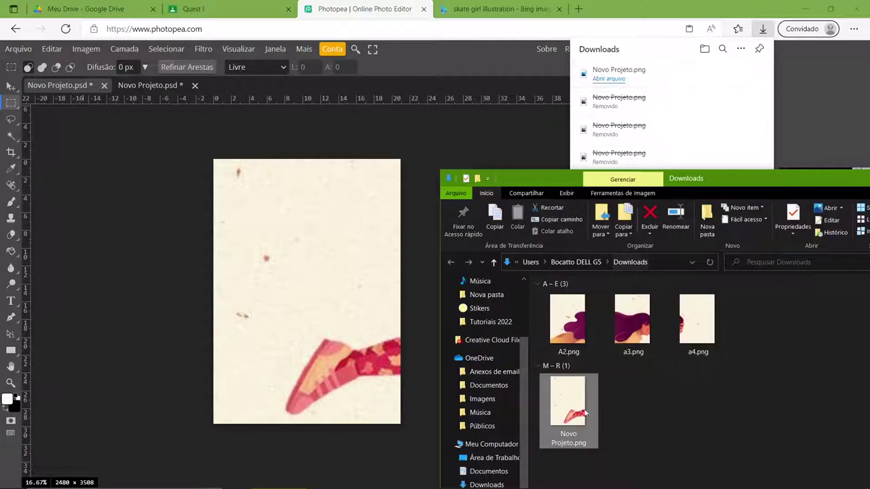
{"action": "left_click", "coordinate": [569, 443]}
{"action": "type", "text": "B1"}
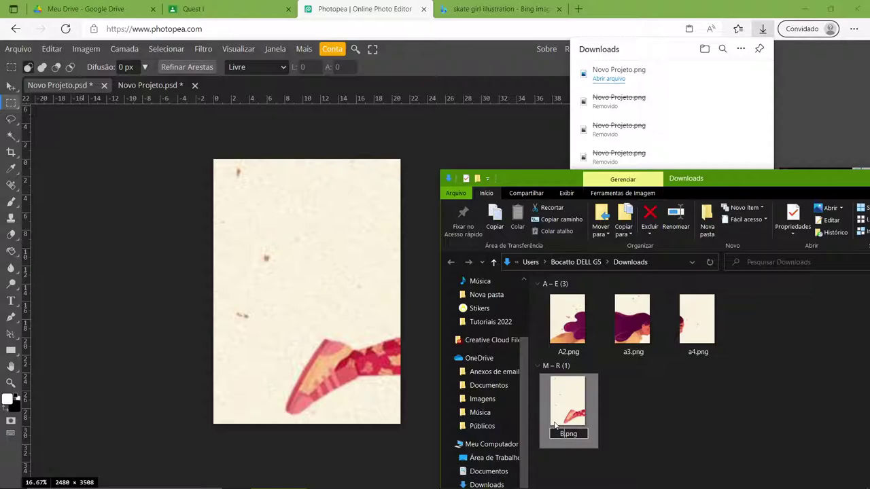
{"action": "left_click", "coordinate": [641, 403]}
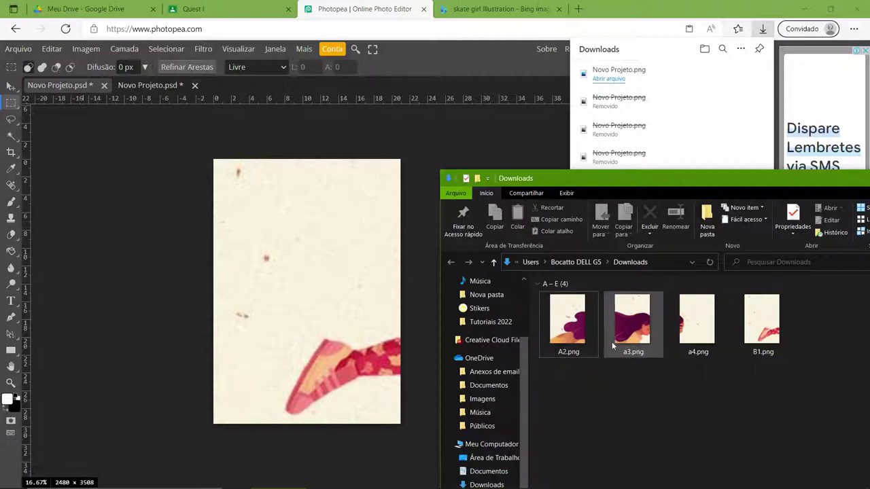
{"action": "left_click_drag", "start_coordinate": [628, 178], "coordinate": [345, 135]}
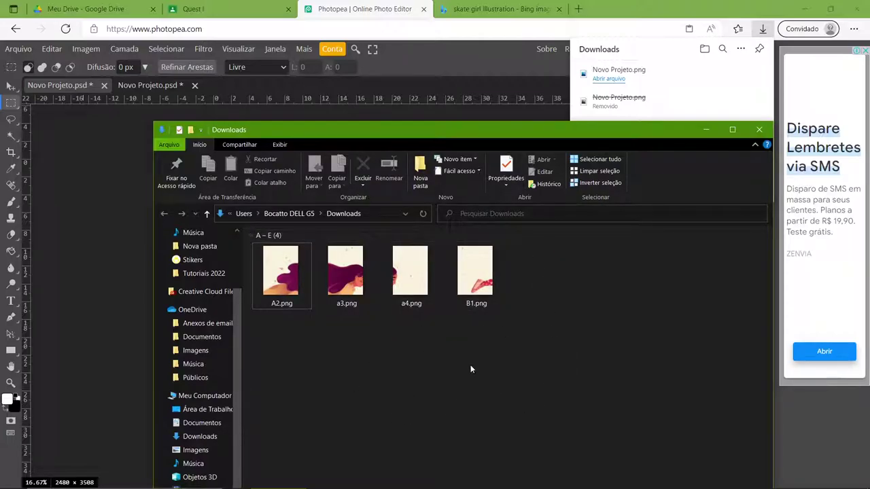
{"action": "left_click", "coordinate": [759, 129]}
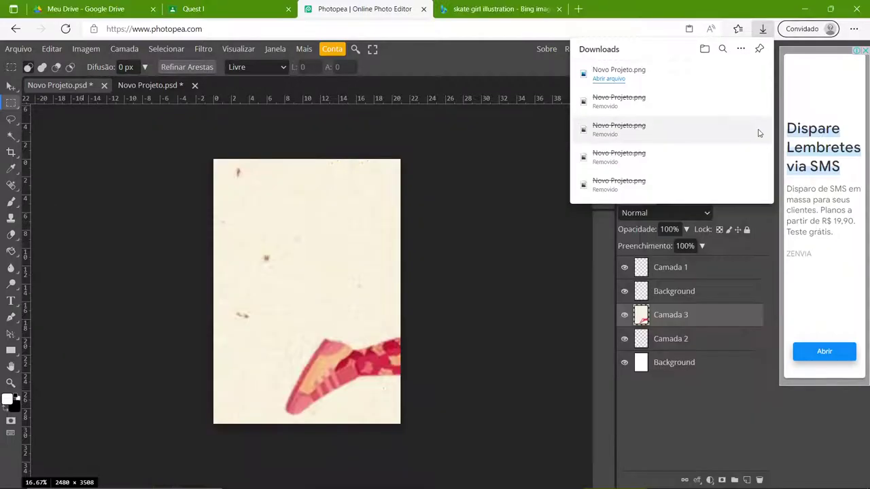
- In My Drive, add a new folder named Projetoqueestoufazendoagora and open it
{"action": "left_click", "coordinate": [224, 9]}
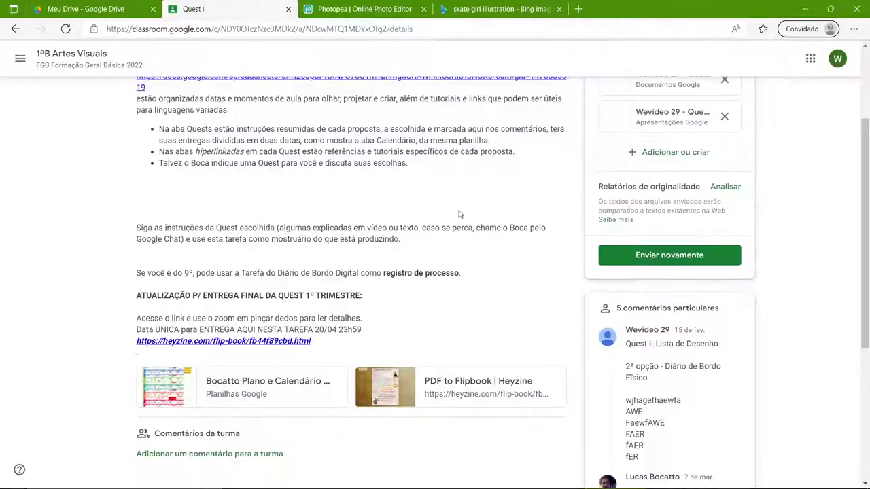
{"action": "key", "text": "ctrl+shift+Tab"}
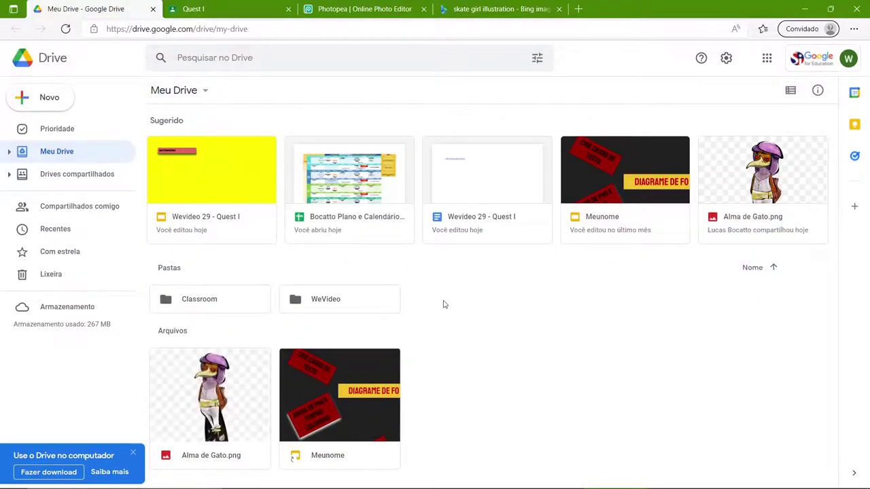
{"action": "right_click", "coordinate": [485, 313]}
{"action": "right_click", "coordinate": [470, 355]}
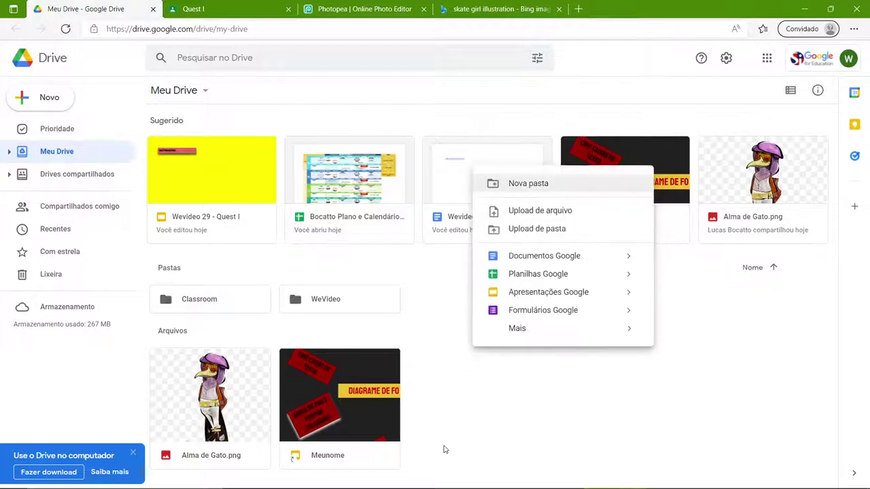
{"action": "right_click", "coordinate": [532, 414]}
{"action": "left_click", "coordinate": [593, 249]}
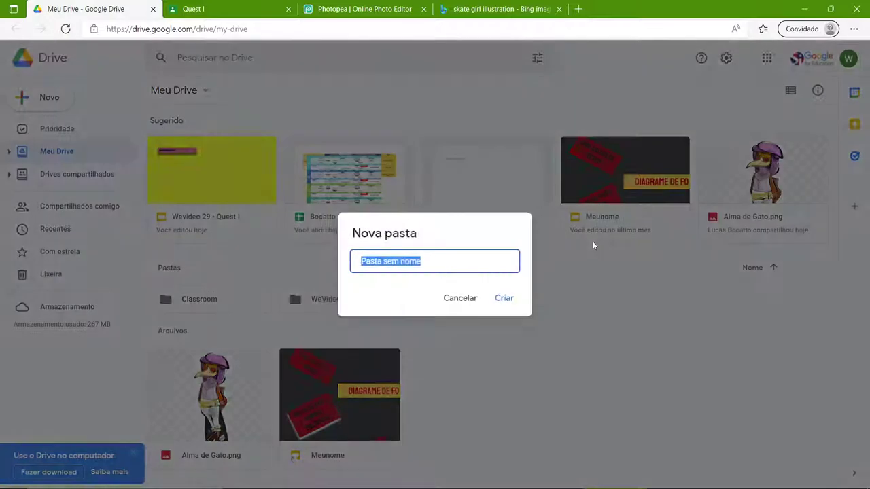
{"action": "type", "text": "Proje"}
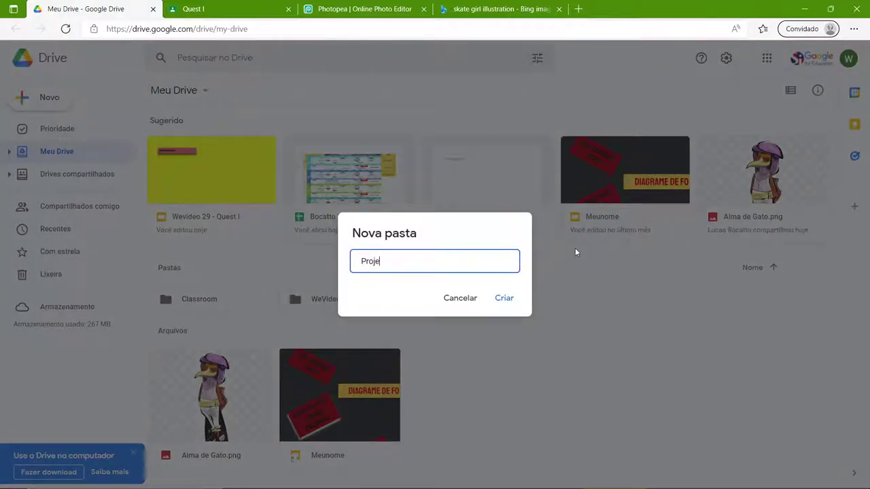
{"action": "type", "text": "toqueestoufazendoag"}
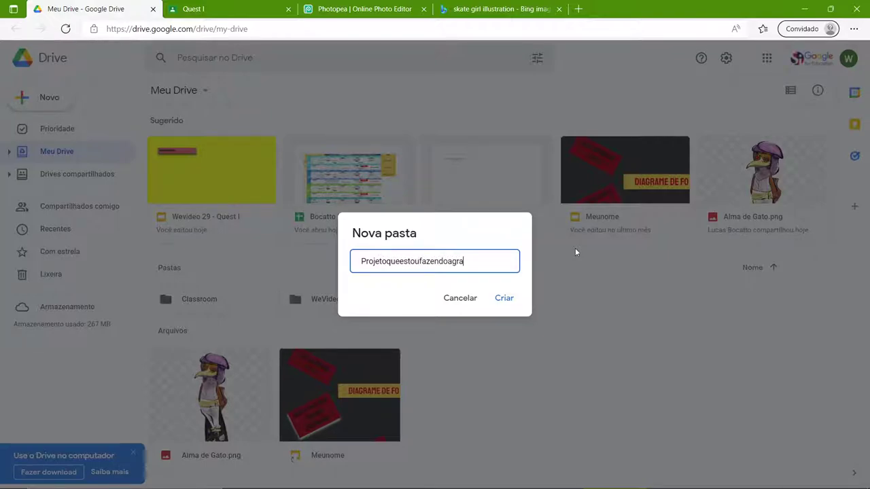
{"action": "type", "text": "ora"}
{"action": "left_click", "coordinate": [504, 297]}
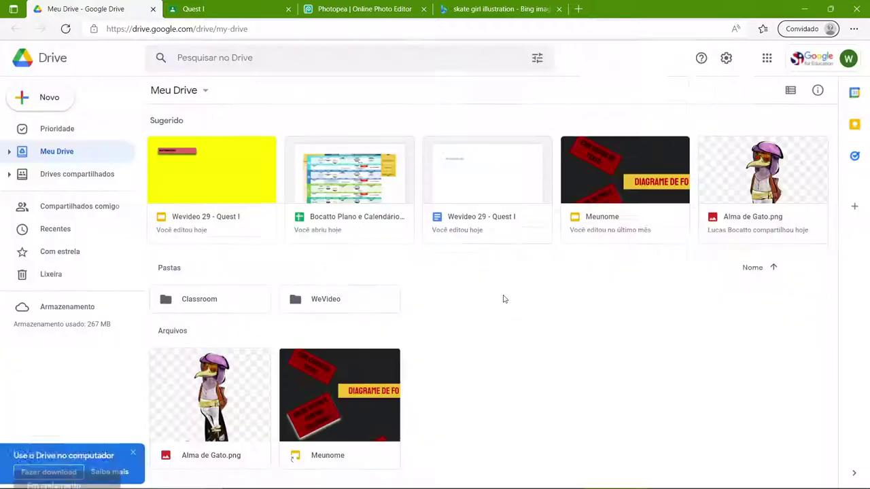
{"action": "left_click", "coordinate": [325, 310]}
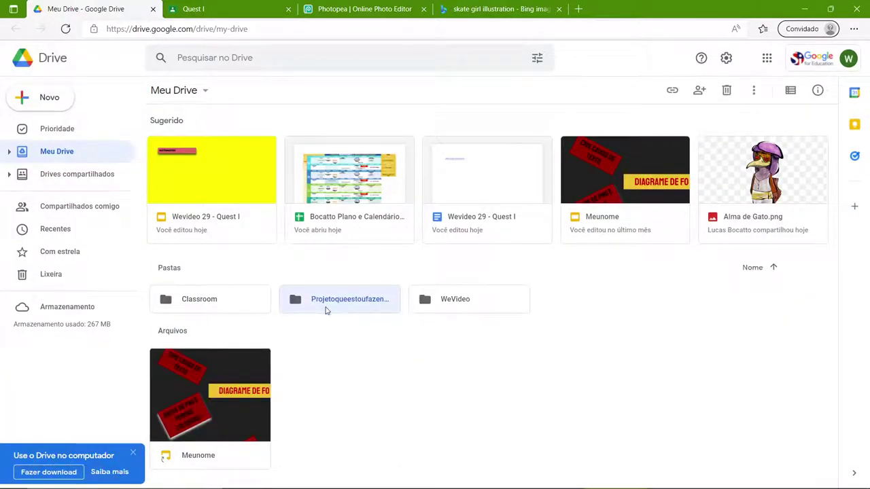
{"action": "double_click", "coordinate": [325, 310]}
- Upload the Desktop folder 'Projetoque estoufazendo' into this Drive folder, then open it
{"action": "left_click", "coordinate": [57, 99]}
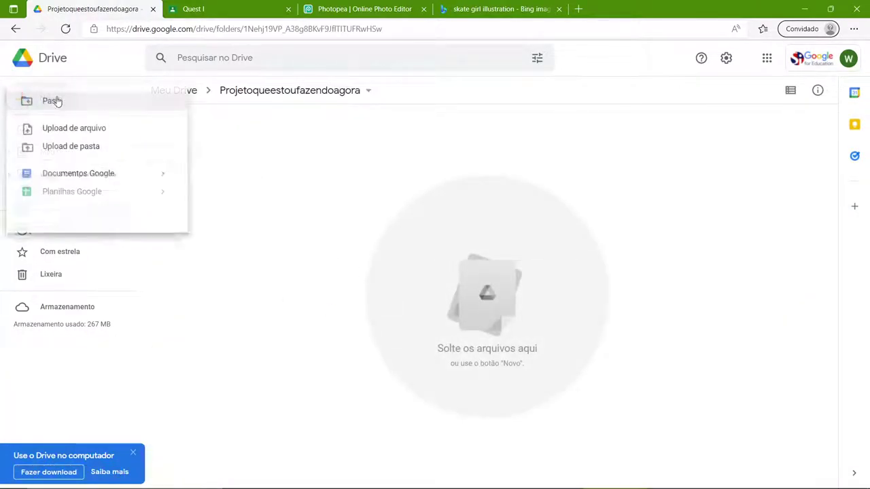
{"action": "left_click", "coordinate": [70, 148]}
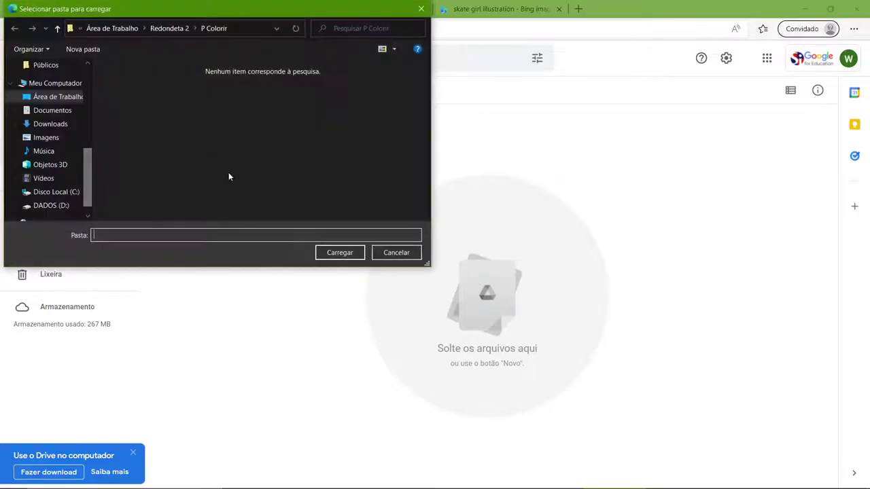
{"action": "left_click", "coordinate": [58, 102]}
{"action": "left_click", "coordinate": [259, 98]}
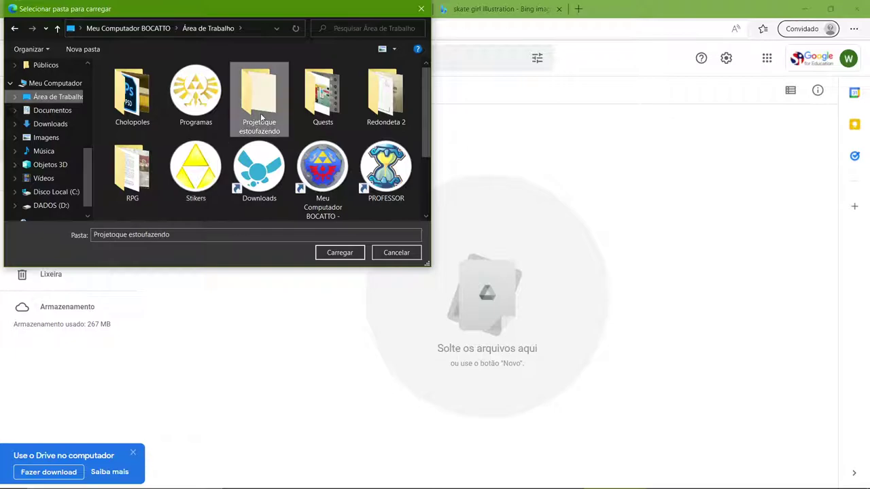
{"action": "left_click", "coordinate": [340, 252]}
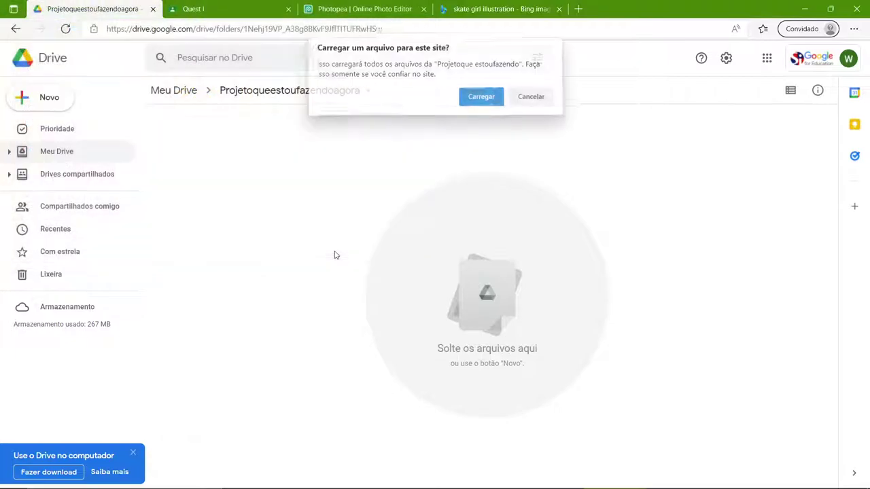
{"action": "left_click", "coordinate": [481, 97]}
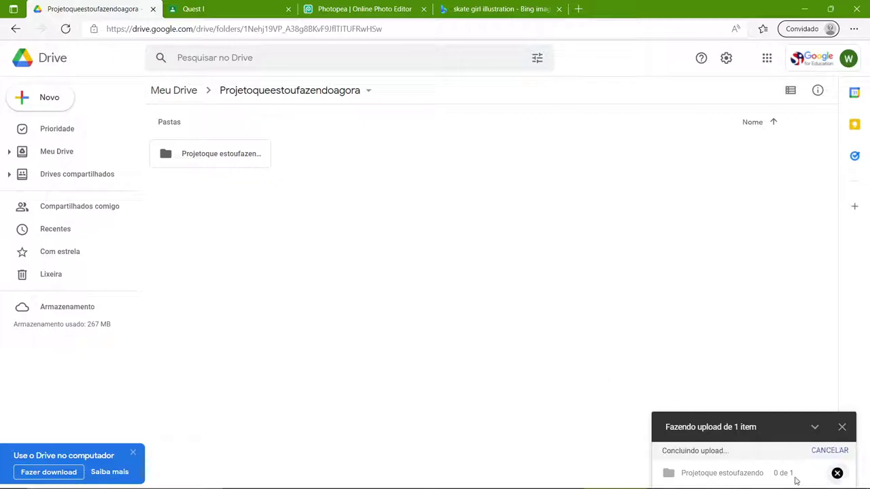
{"action": "double_click", "coordinate": [249, 159]}
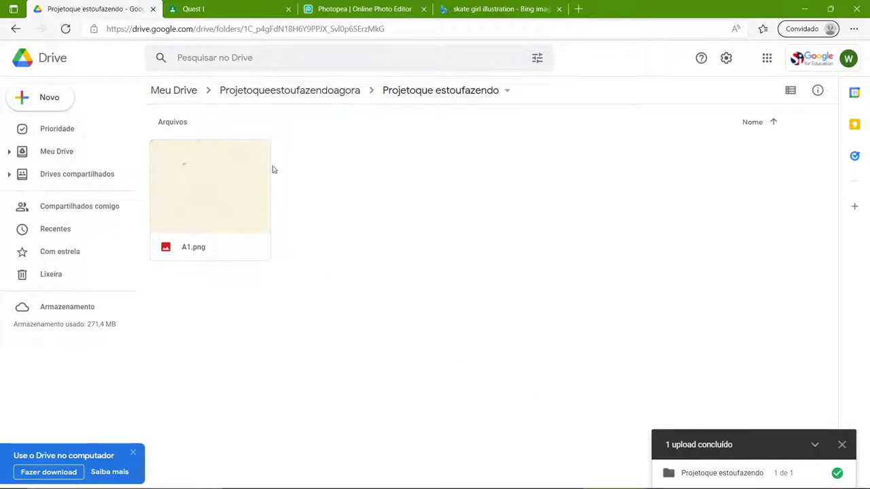
- Upload the four PNGs A2, a3, a4 and B1 from Downloads into the folder
{"action": "left_click", "coordinate": [45, 96]}
{"action": "left_click", "coordinate": [49, 128]}
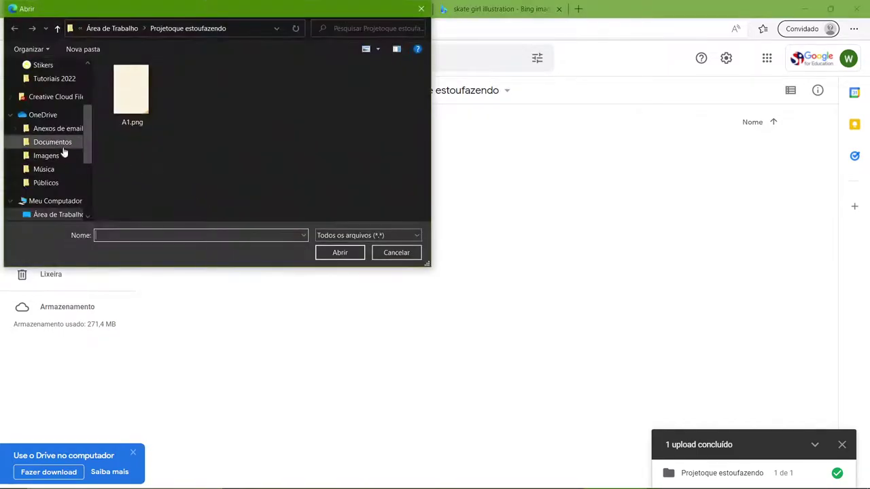
{"action": "scroll", "coordinate": [60, 198], "scroll_direction": "down", "scroll_amount": 2}
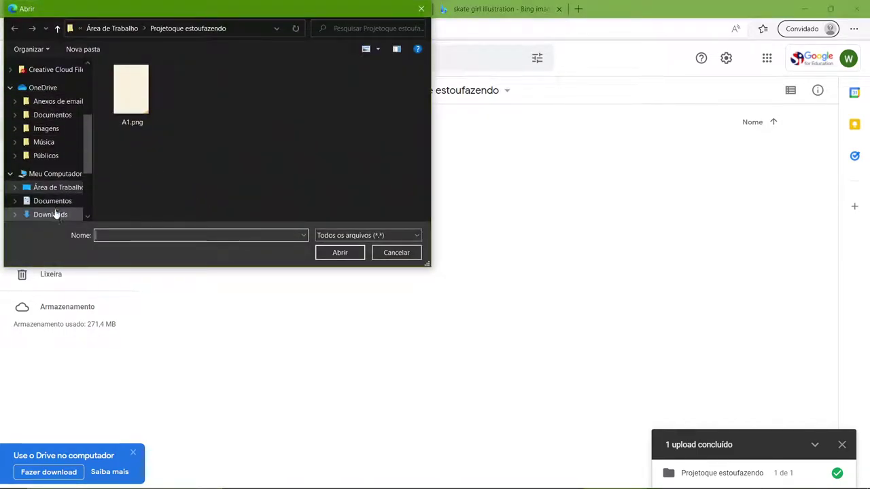
{"action": "left_click", "coordinate": [52, 216]}
{"action": "left_click", "coordinate": [134, 109]}
{"action": "left_click_drag", "start_coordinate": [152, 195], "coordinate": [343, 81]}
{"action": "left_click", "coordinate": [339, 252]}
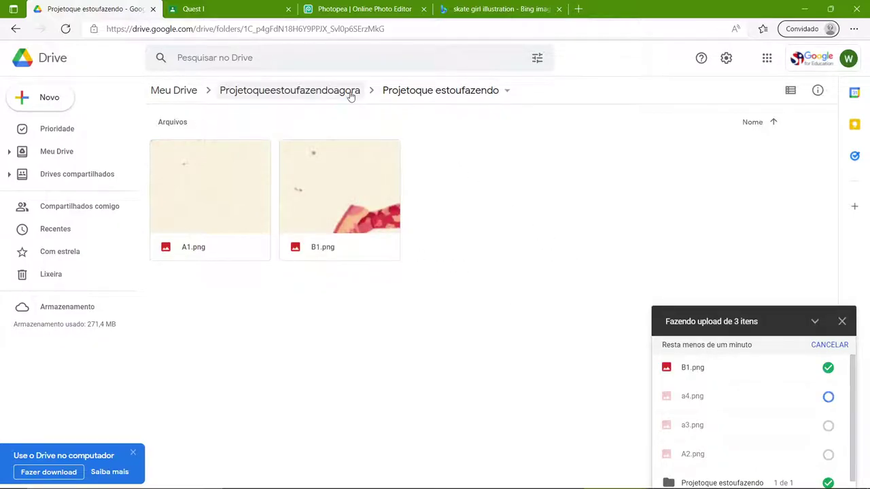
- Navigate from My Drive into Projetoqueestoufazendoagora > Projetoque estoufazendo to check the uploads
{"action": "left_click", "coordinate": [43, 153]}
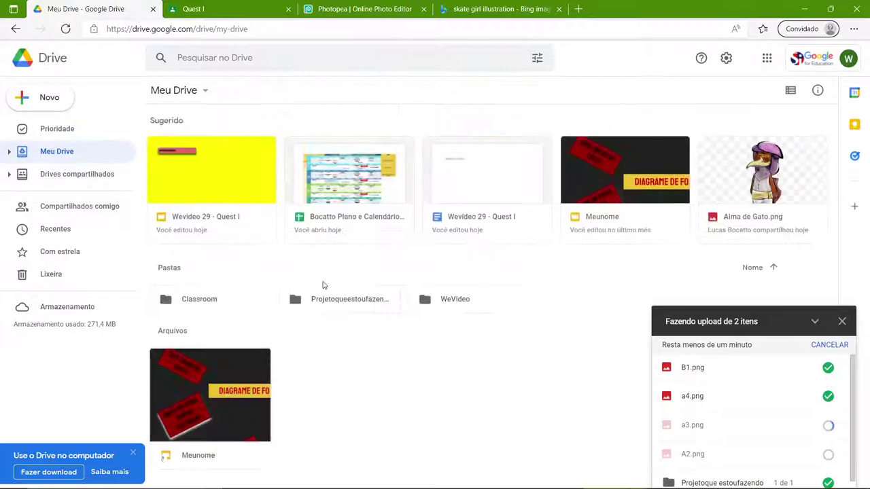
{"action": "double_click", "coordinate": [343, 303]}
{"action": "double_click", "coordinate": [213, 148]}
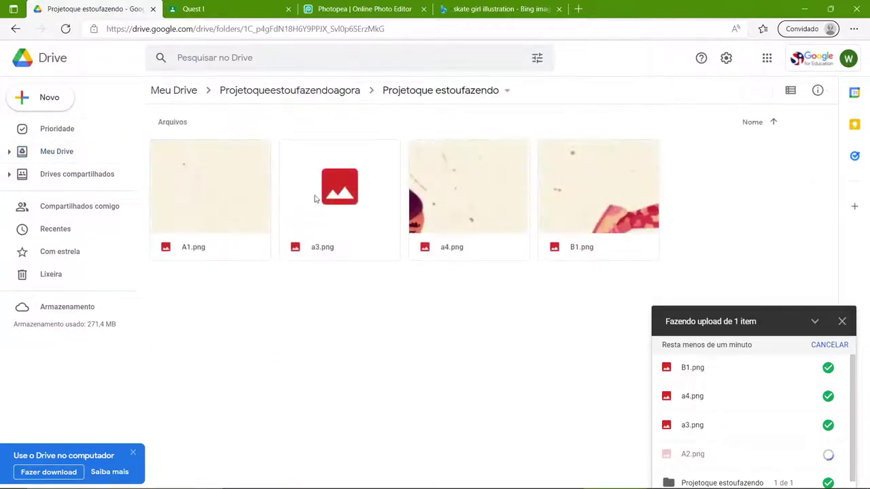
- Open sharing for the Projetoque estoufazendo folder and paste the contact's name into the people field
{"action": "left_click", "coordinate": [15, 29]}
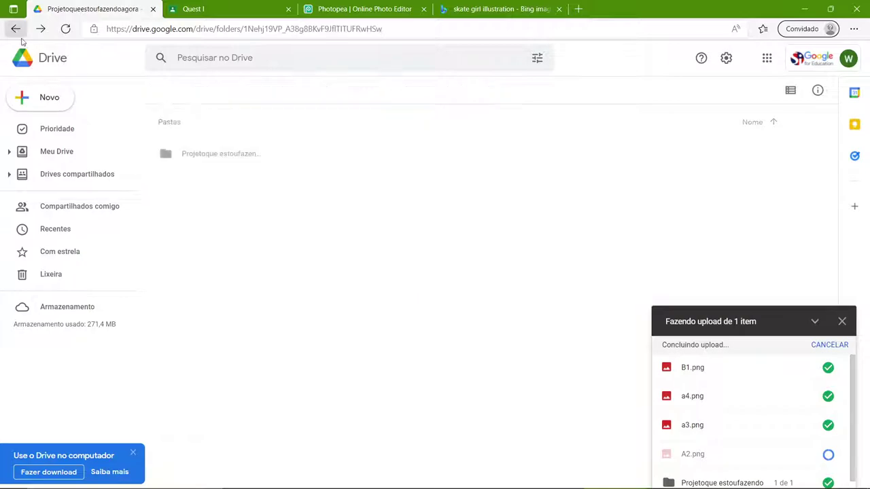
{"action": "right_click", "coordinate": [210, 156]}
{"action": "left_click", "coordinate": [264, 212]}
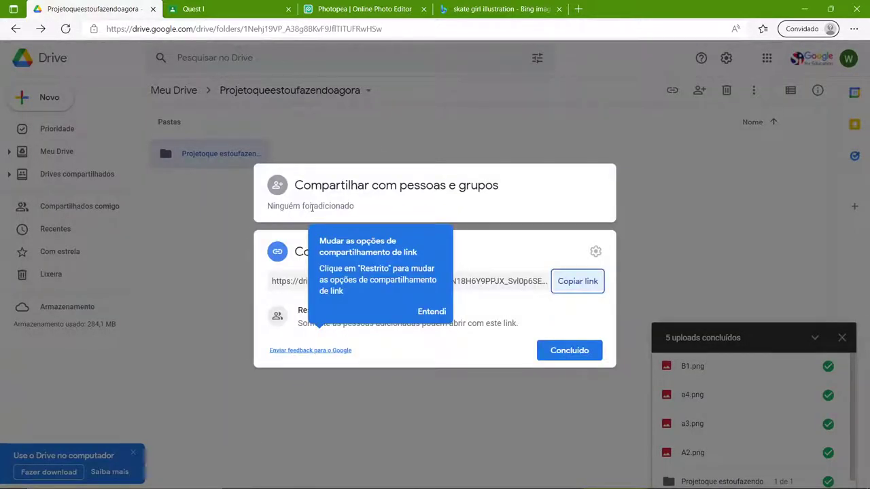
{"action": "left_click", "coordinate": [311, 207]}
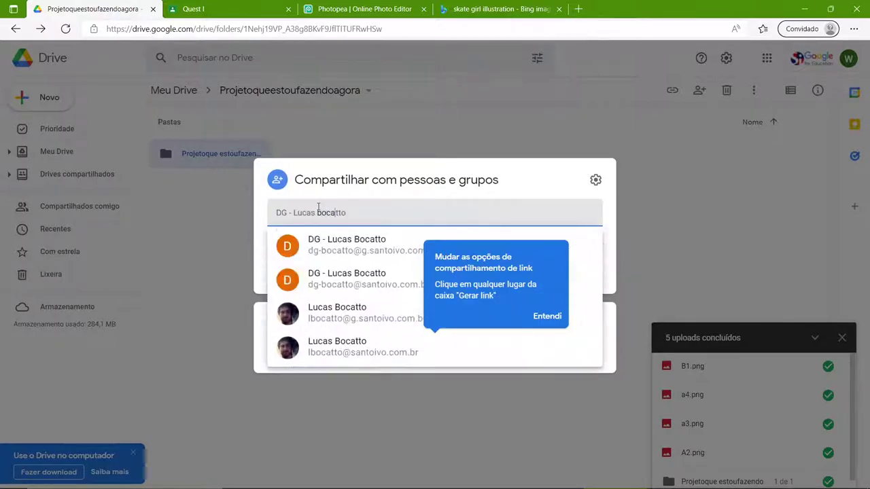